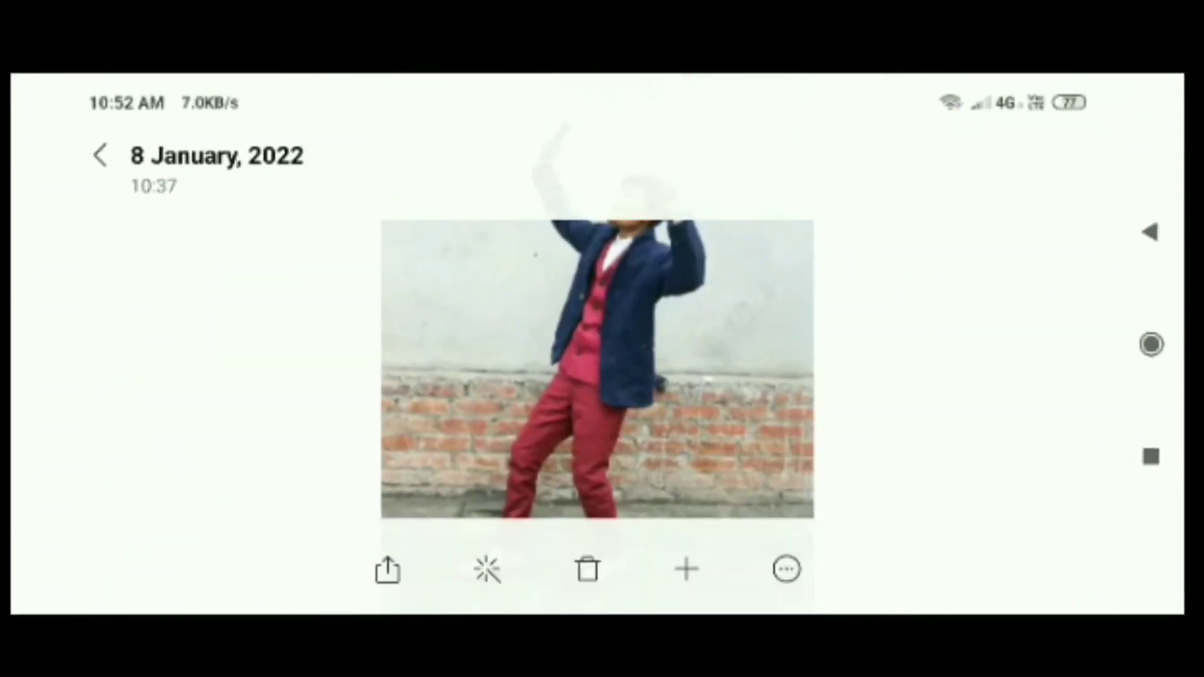
Step: View the photo of the man by the brick wall full screen in Gallery
click(954, 357)
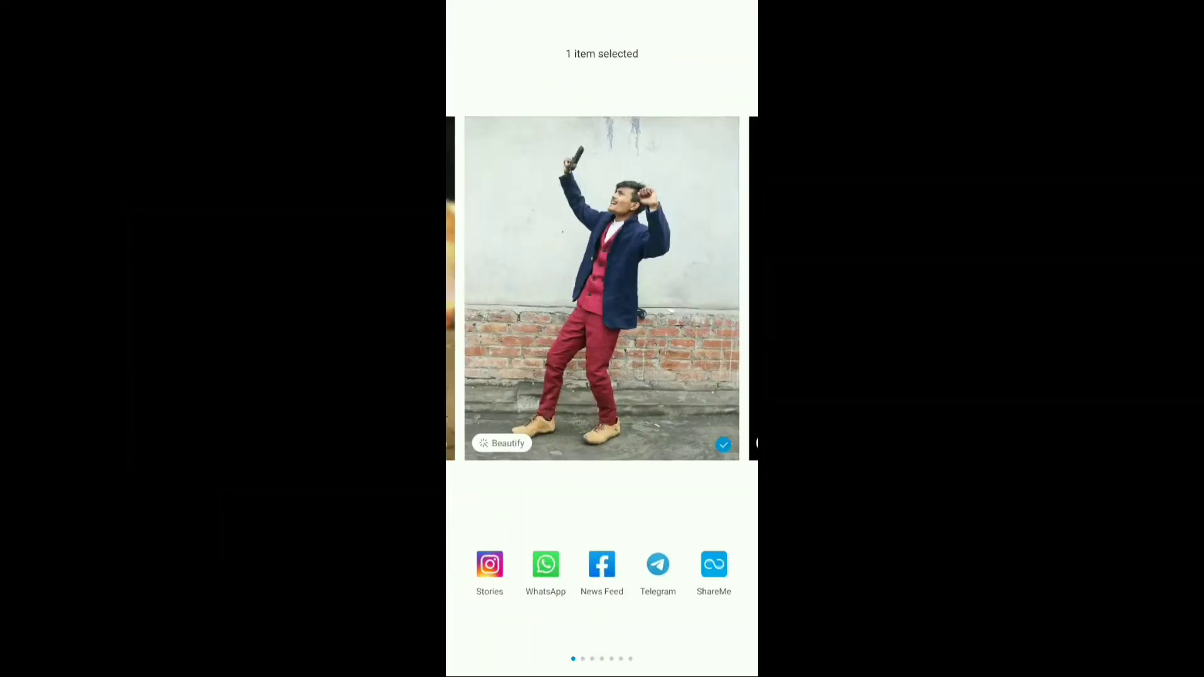
Step: Send the photo to SketchBook, duplicate its layer into three stacked copies, and start Import Image
drag(689, 570, 501, 570)
click(490, 564)
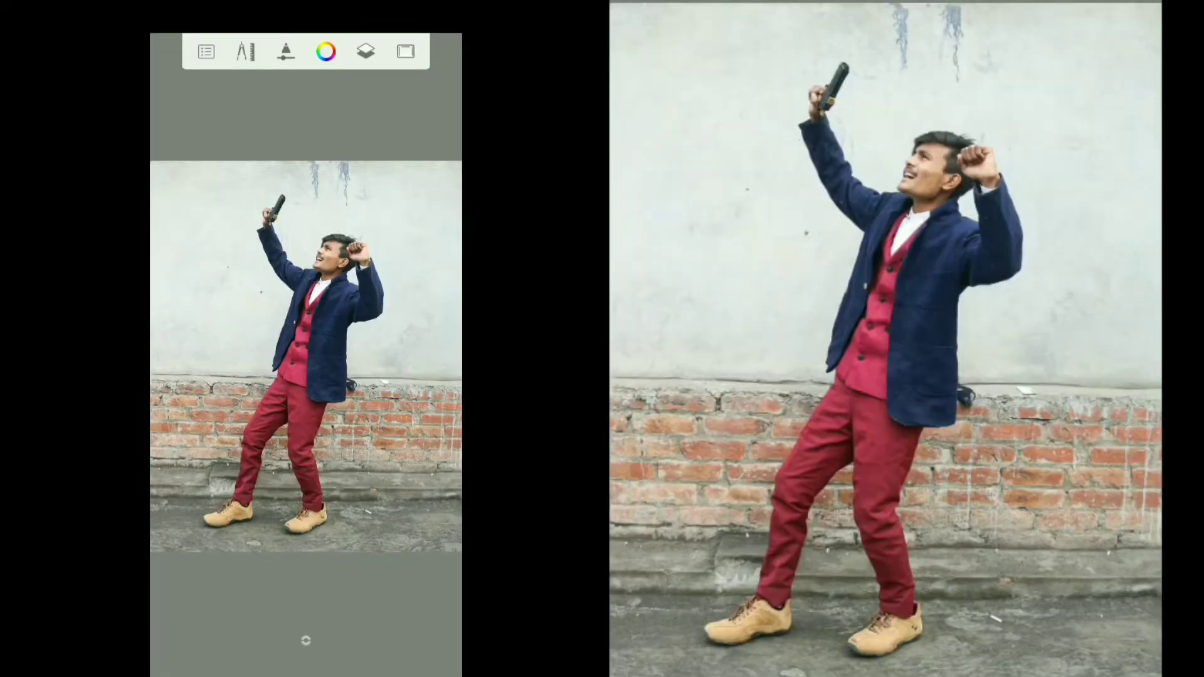
click(366, 52)
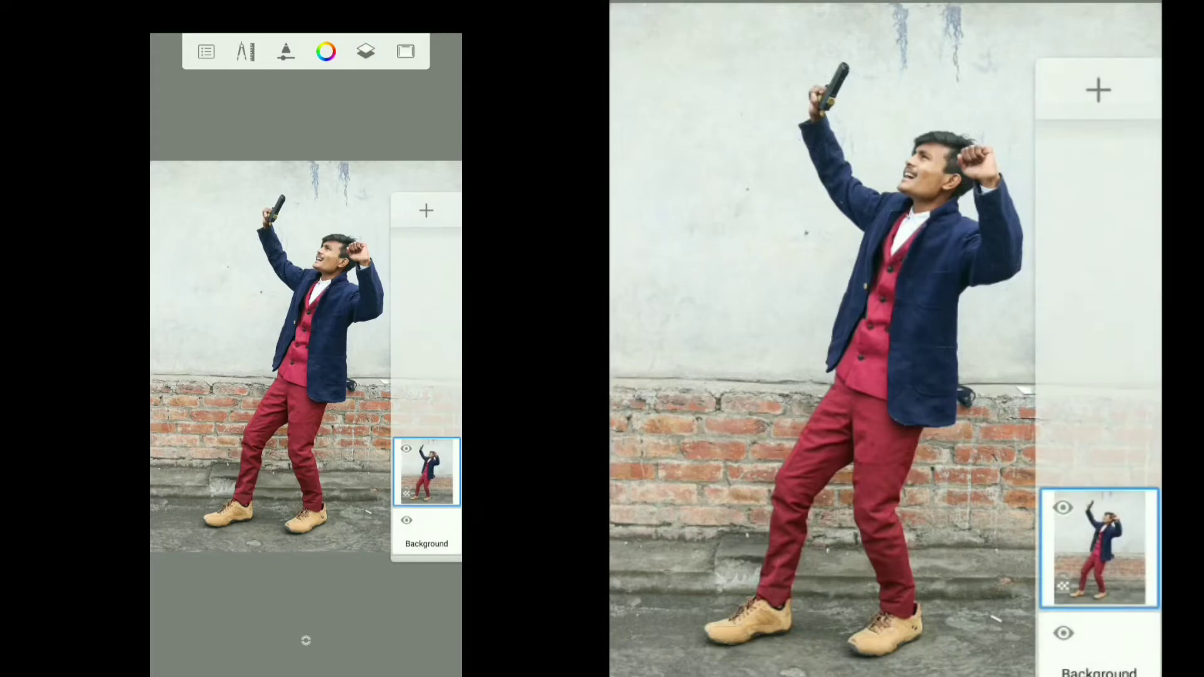
click(427, 470)
click(395, 107)
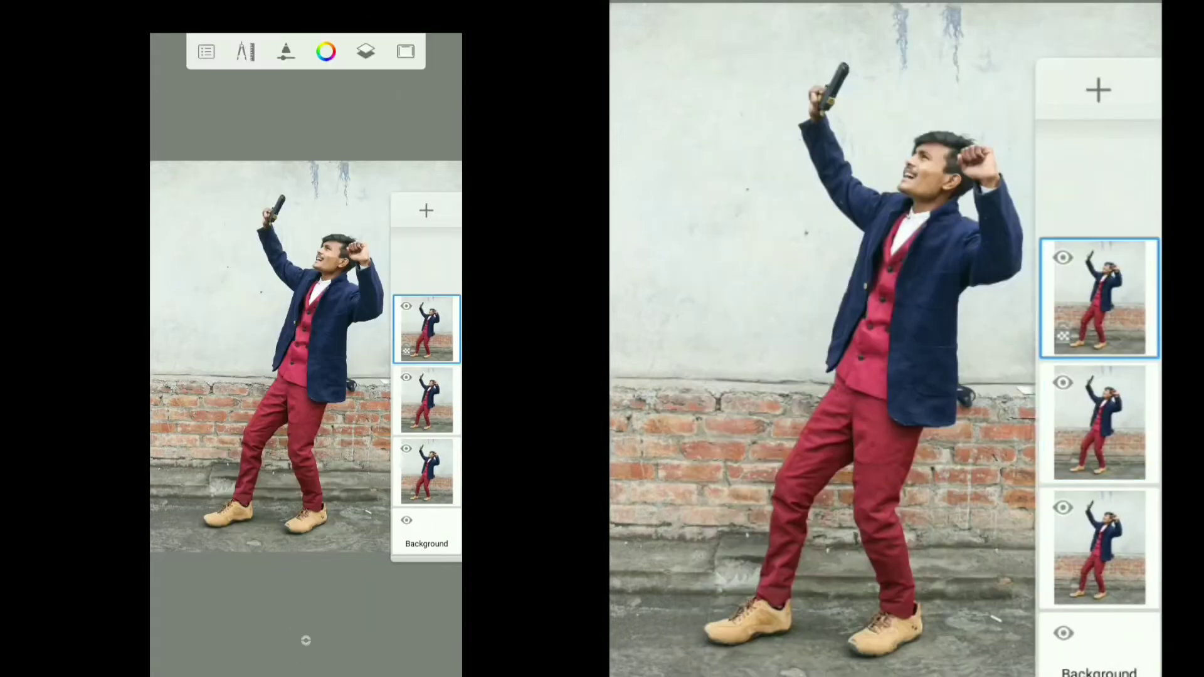
click(245, 52)
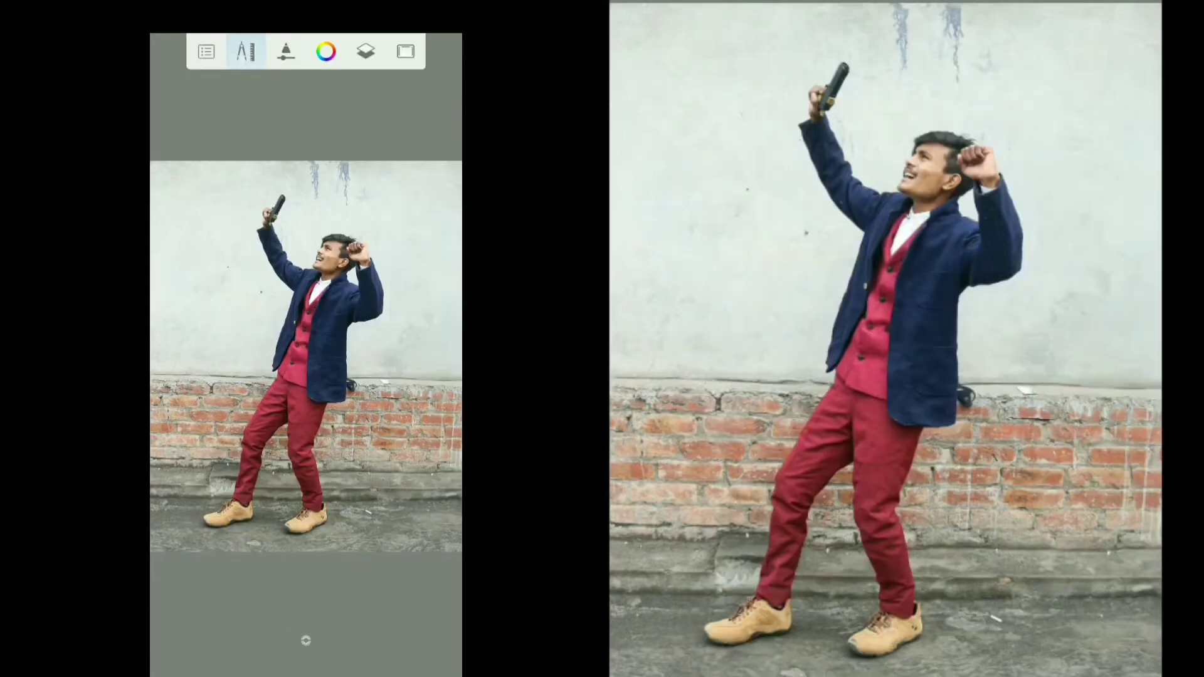
click(298, 204)
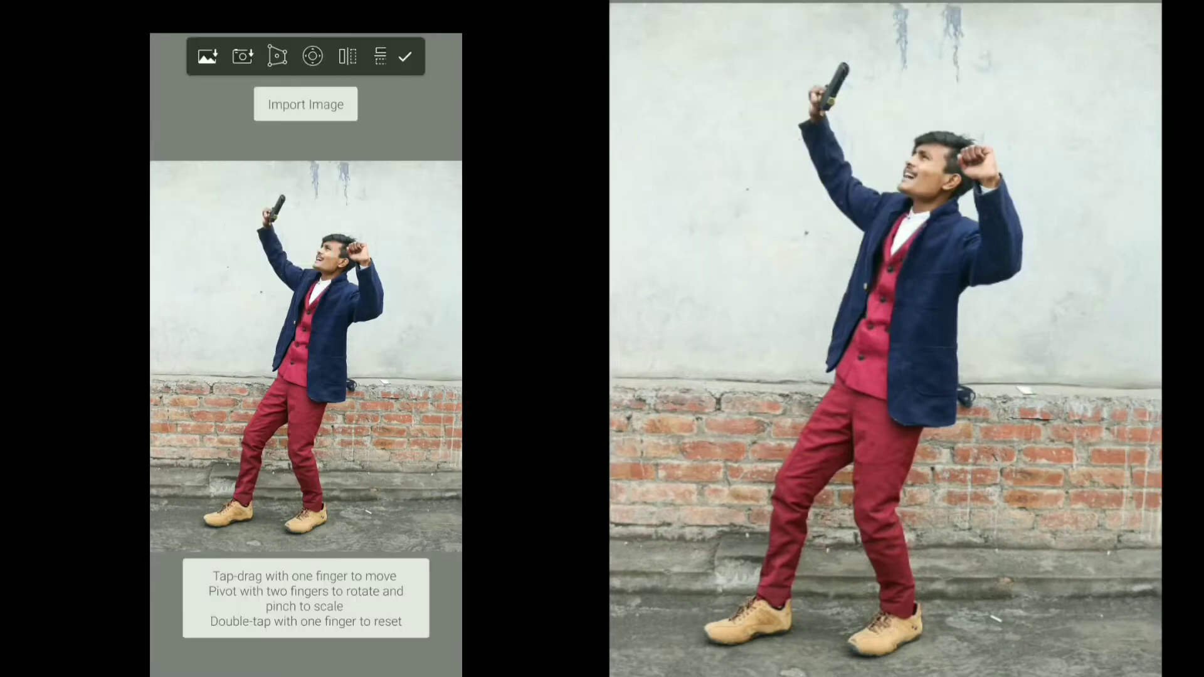
Step: Import the 18.83 MB image from the Files 'Joker editing' folder
click(207, 57)
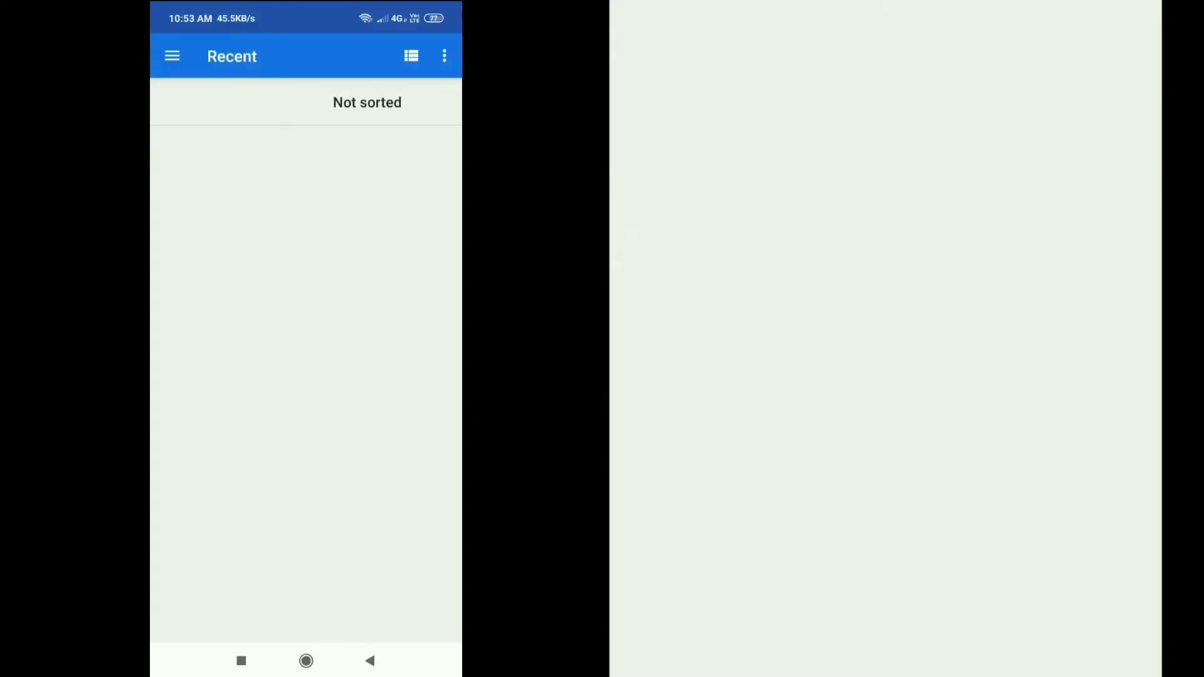
click(172, 56)
click(201, 175)
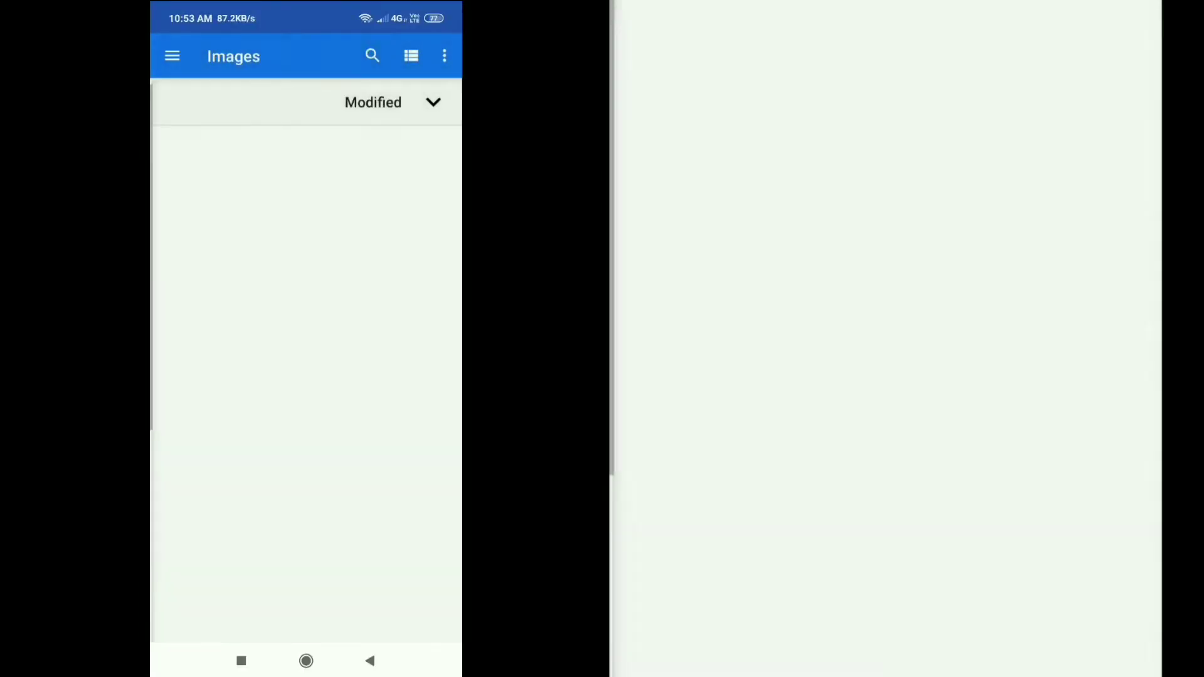
click(232, 159)
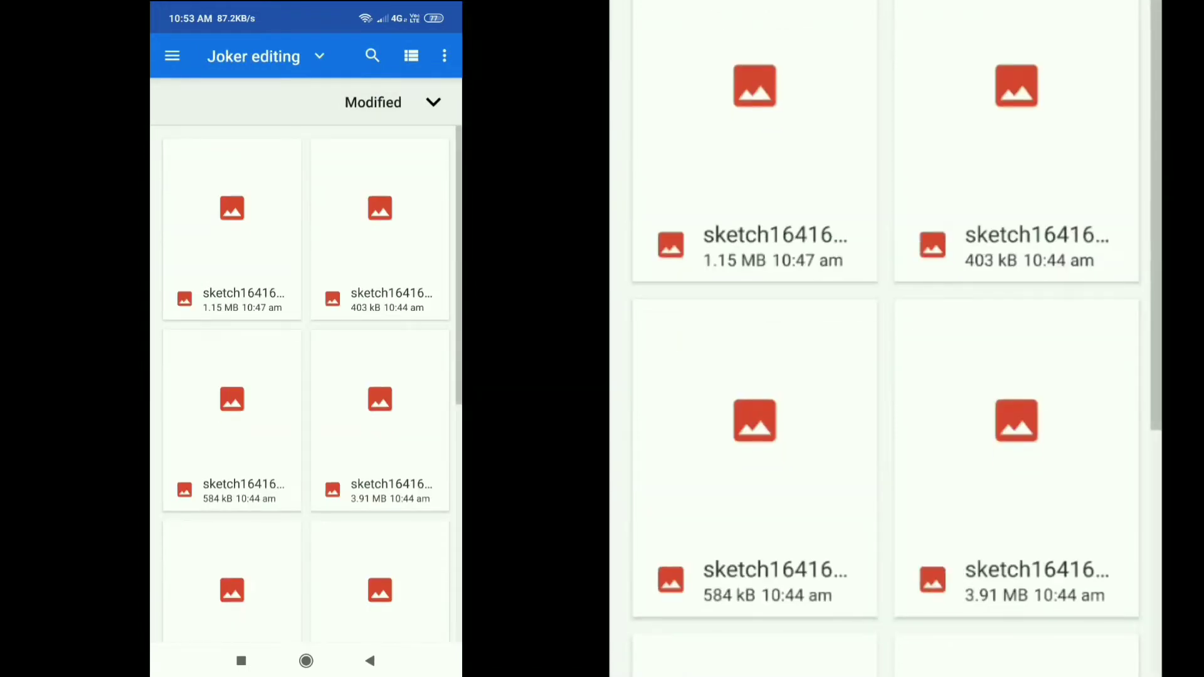
scroll(406, 441, down, 4)
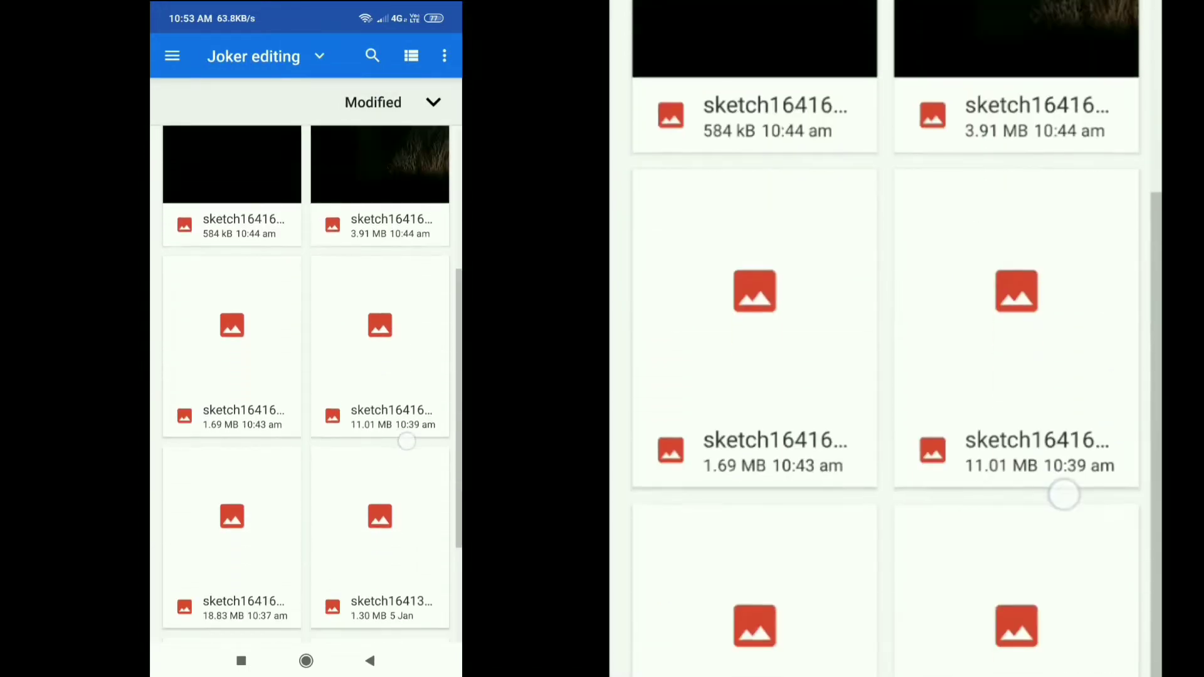
scroll(407, 441, down, 3)
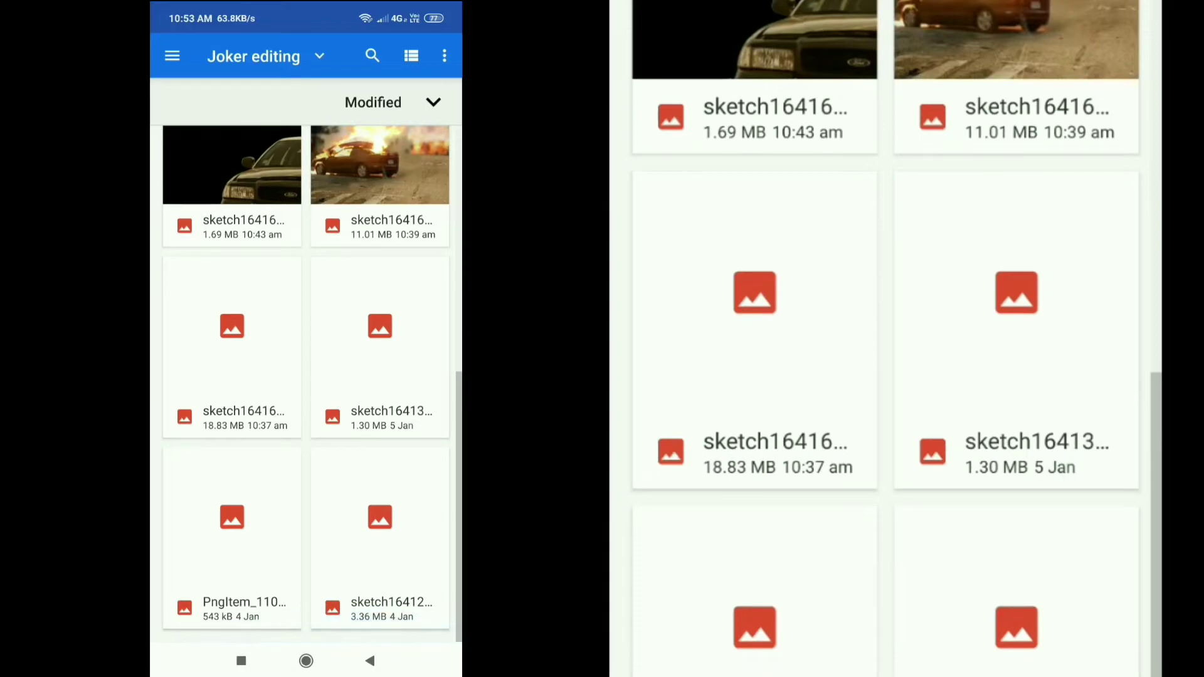
click(232, 345)
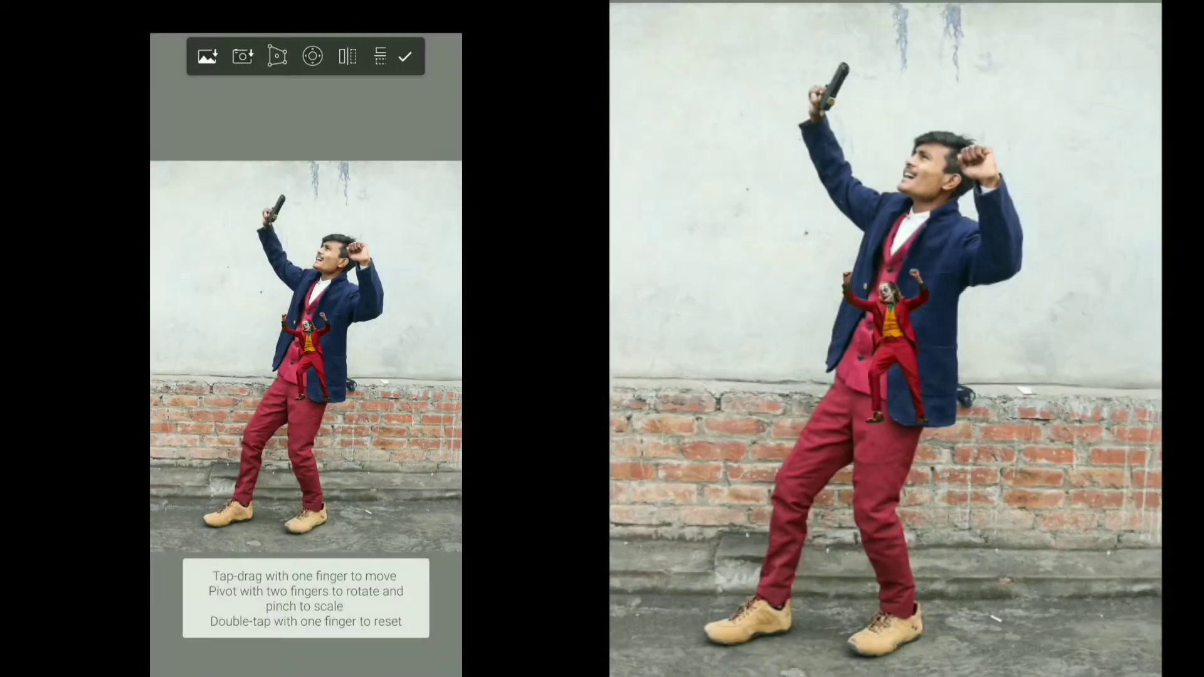
Step: Enlarge the Joker cutout to 166% on the wall left of the man, then open the top photo layer's options
drag(252, 255, 184, 183)
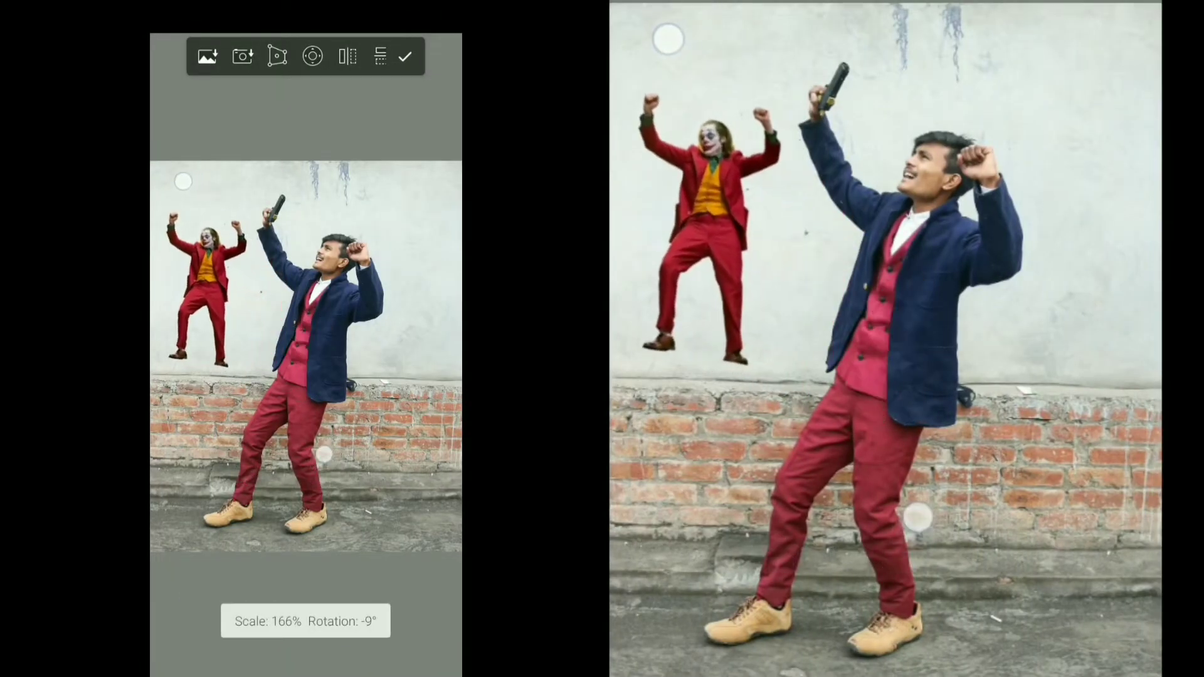
click(401, 56)
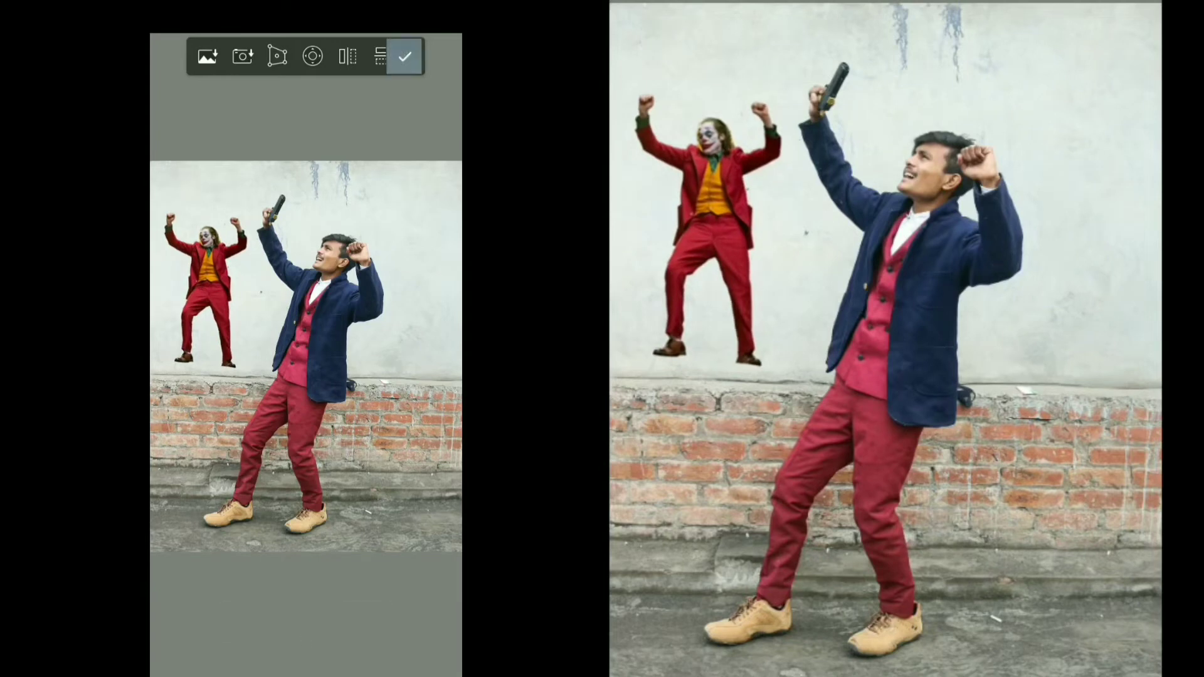
click(366, 52)
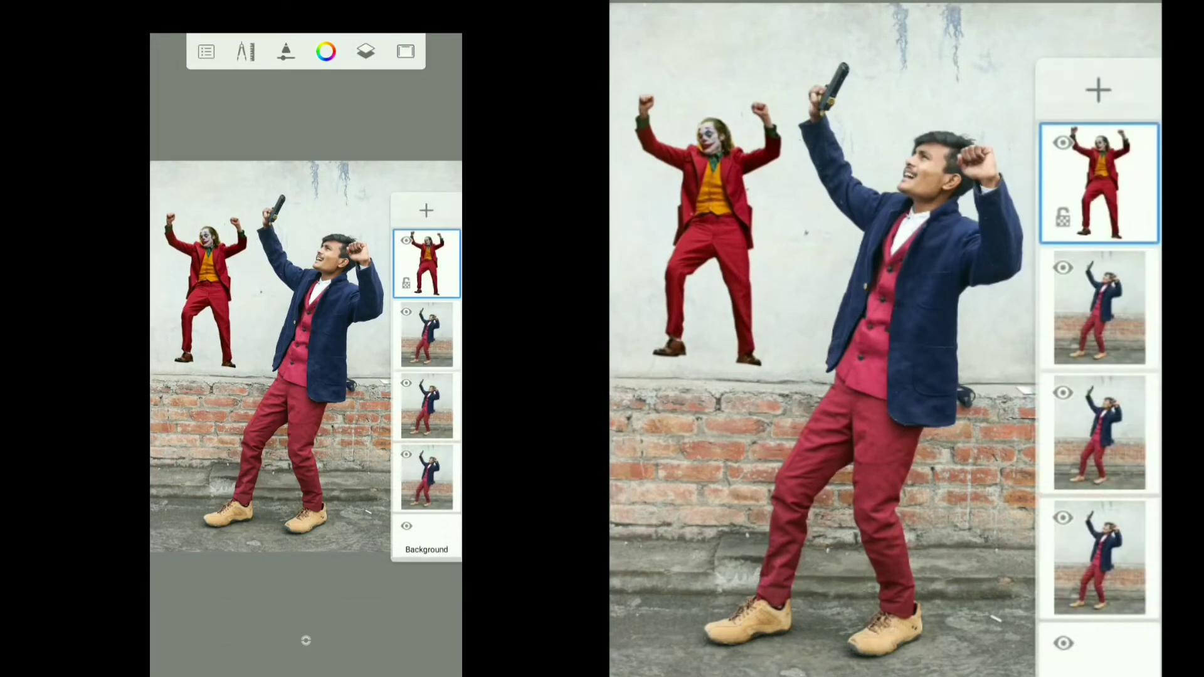
click(439, 325)
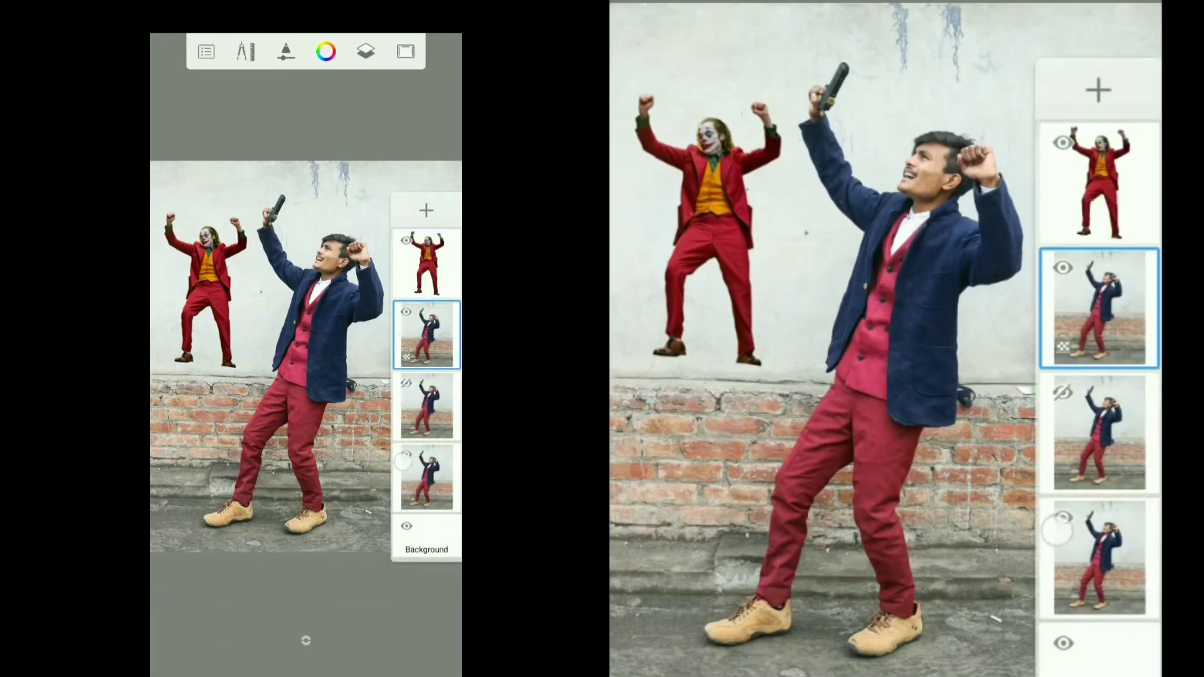
click(426, 334)
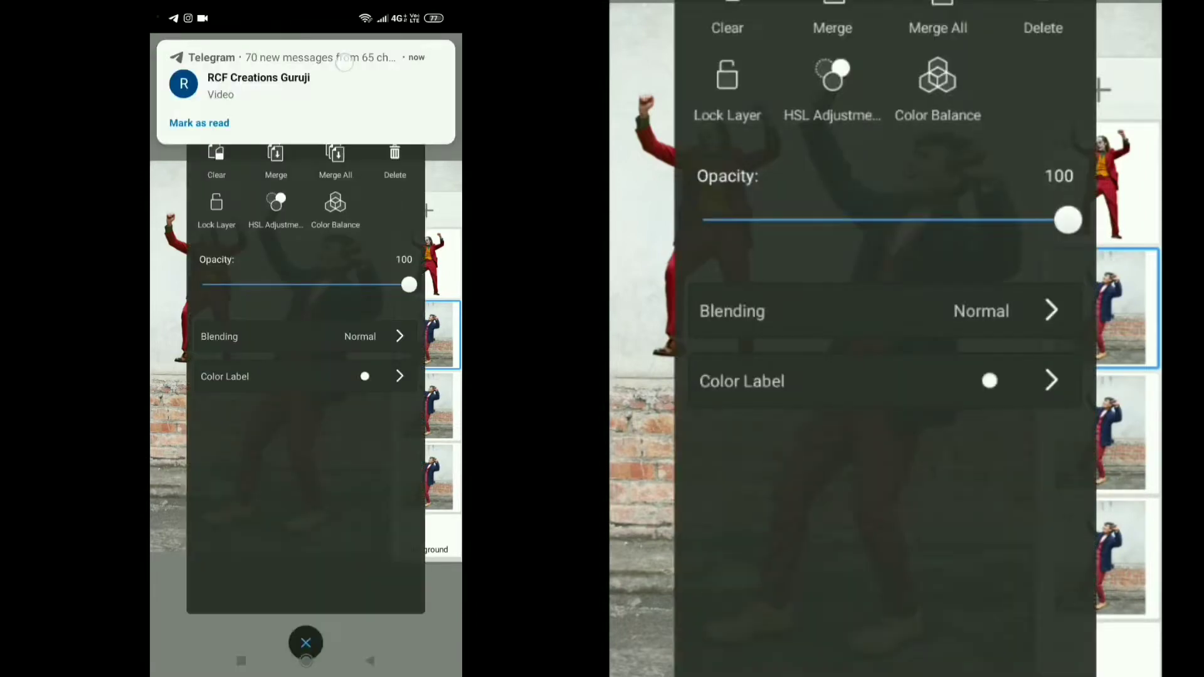
Step: Recolour the top photo layer with HSL: hue 153, saturation 69, lightness -26
click(275, 204)
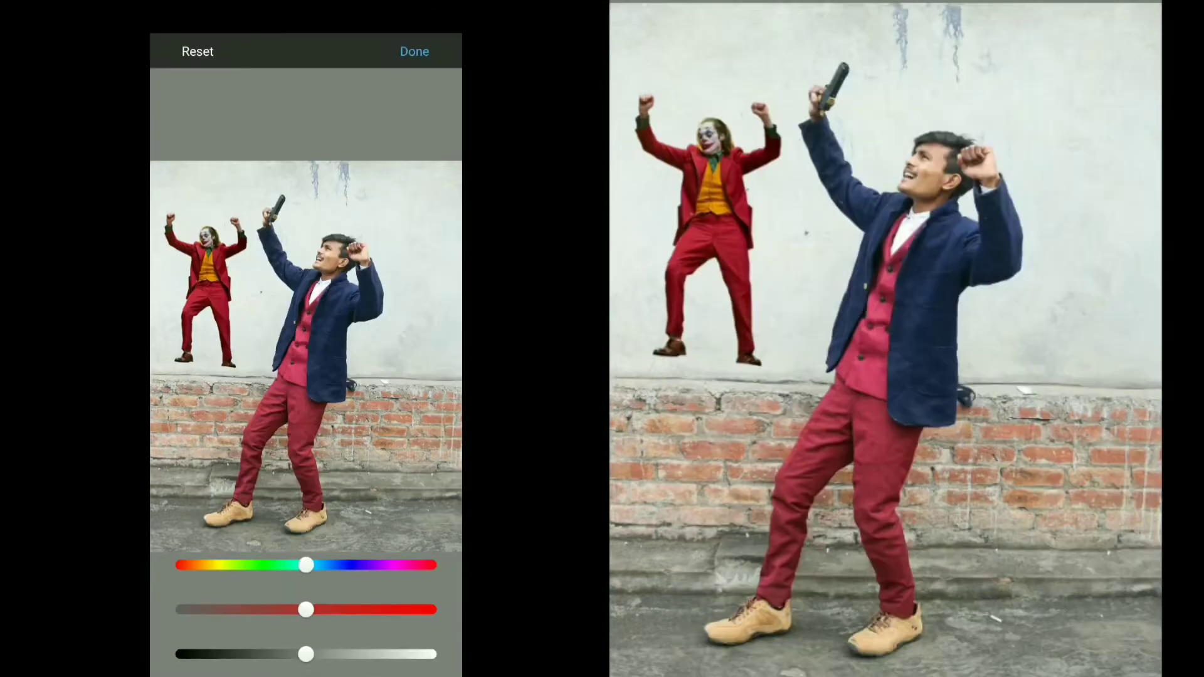
mouse_move(292, 575)
mouse_down()
mouse_move(215, 583)
mouse_move(373, 581)
mouse_move(395, 592)
mouse_move(378, 609)
mouse_move(403, 605)
mouse_up()
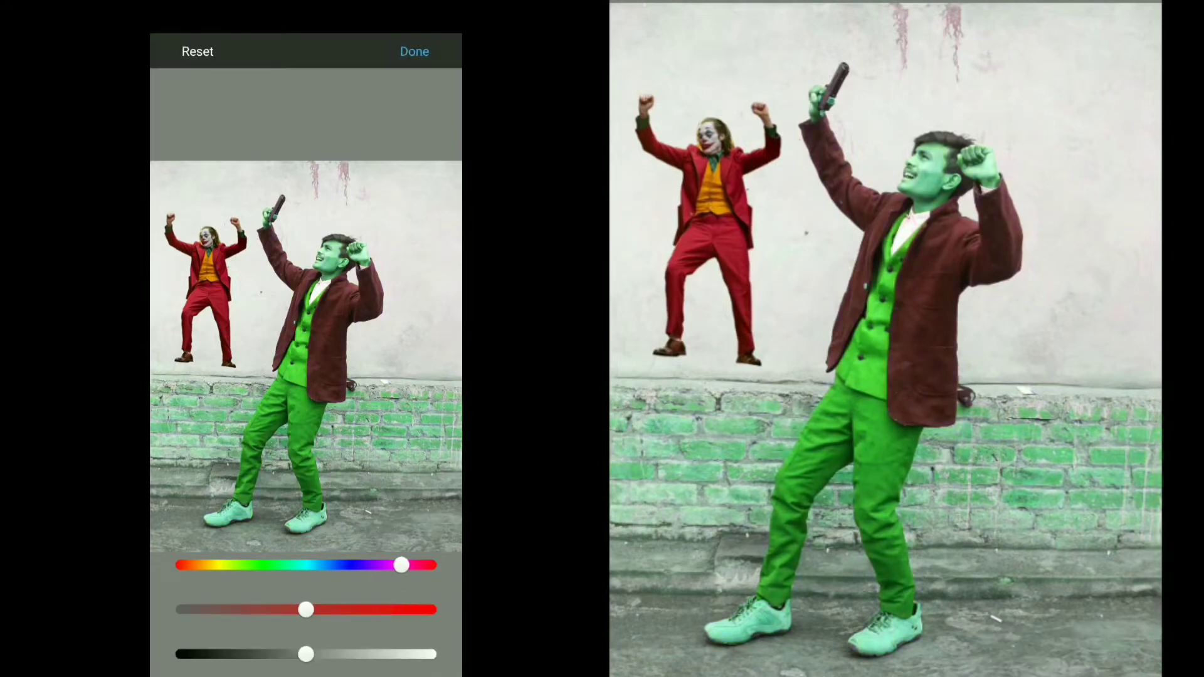
drag(303, 609, 371, 622)
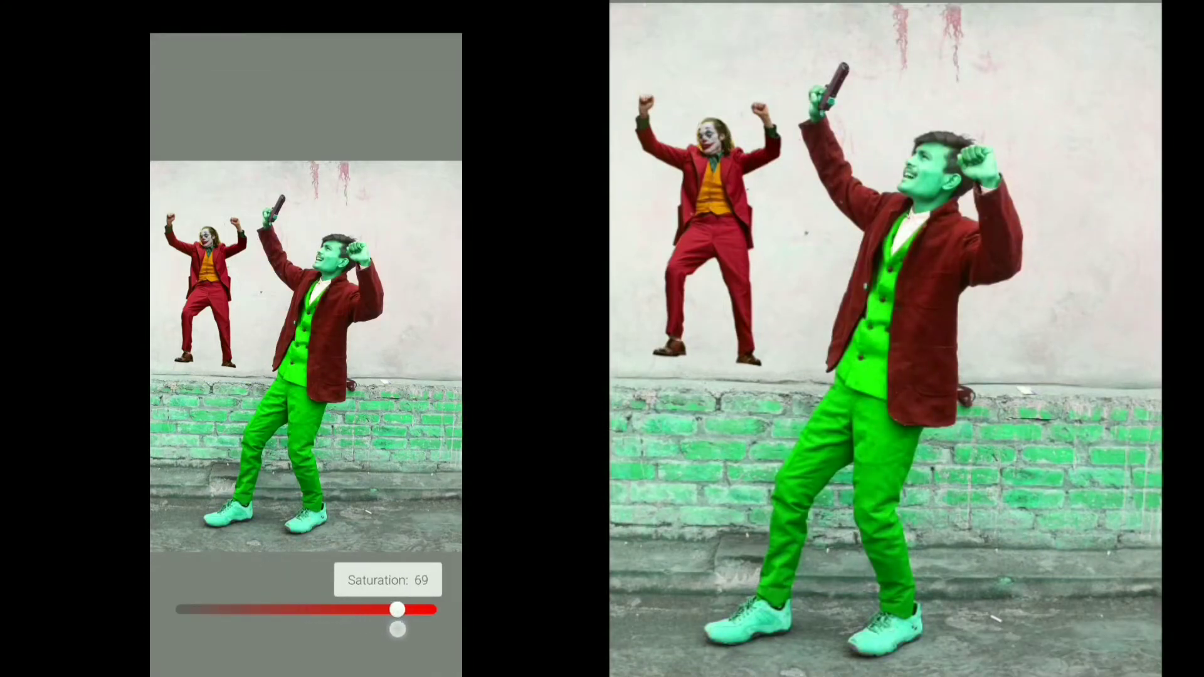
mouse_move(307, 652)
mouse_down()
mouse_move(263, 652)
mouse_move(274, 653)
mouse_up()
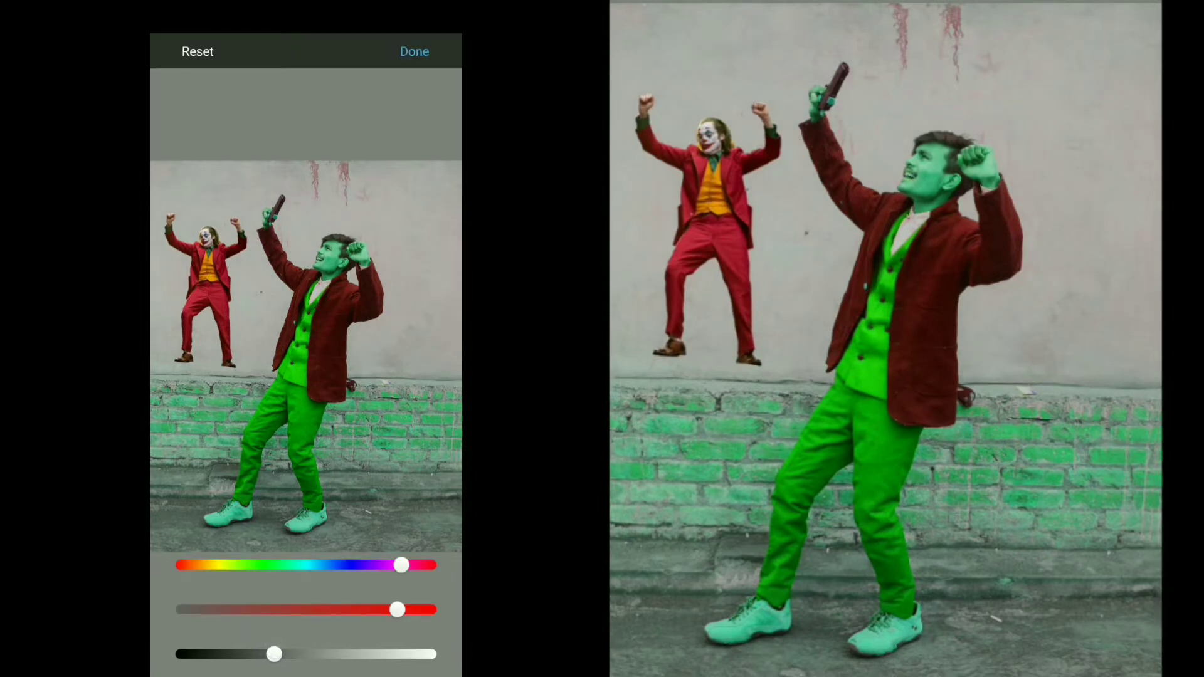
click(415, 52)
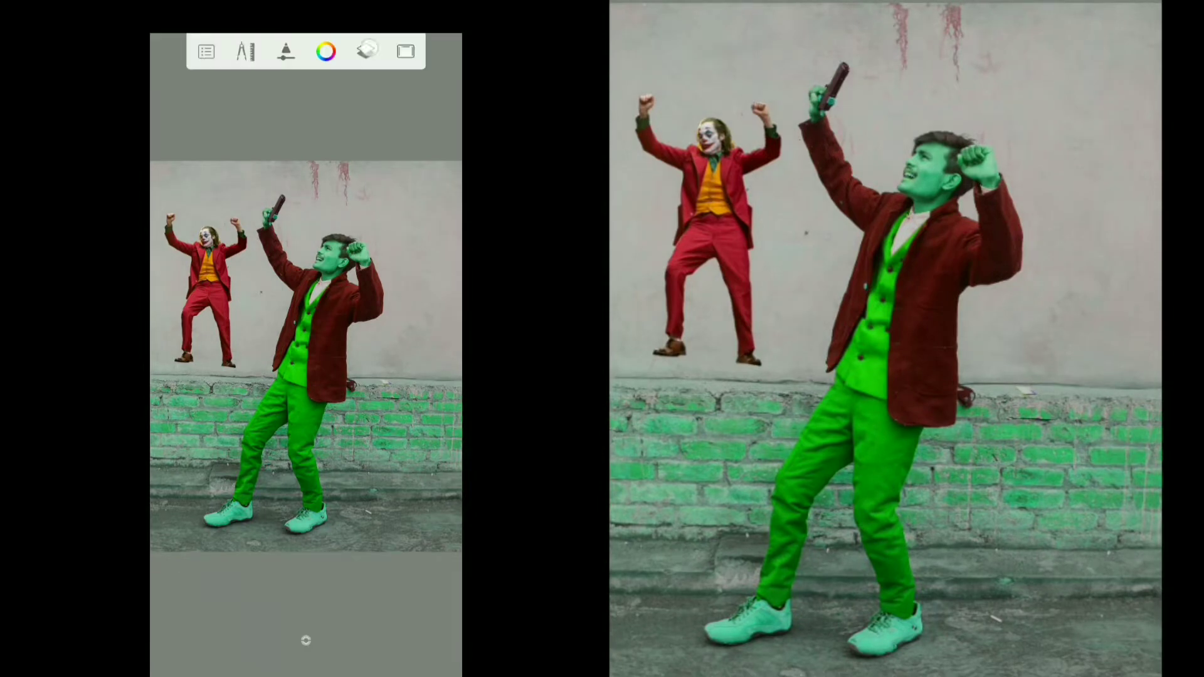
Step: Switch to the Hard Eraser and zoom in on the man's head
click(366, 50)
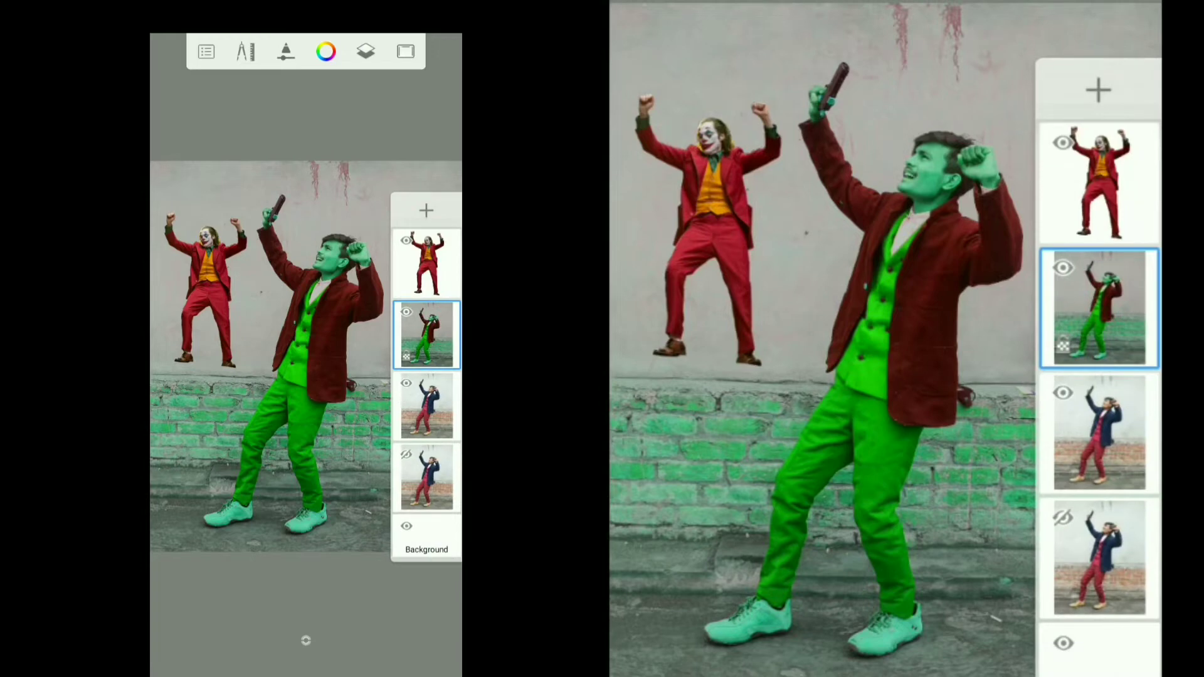
click(286, 52)
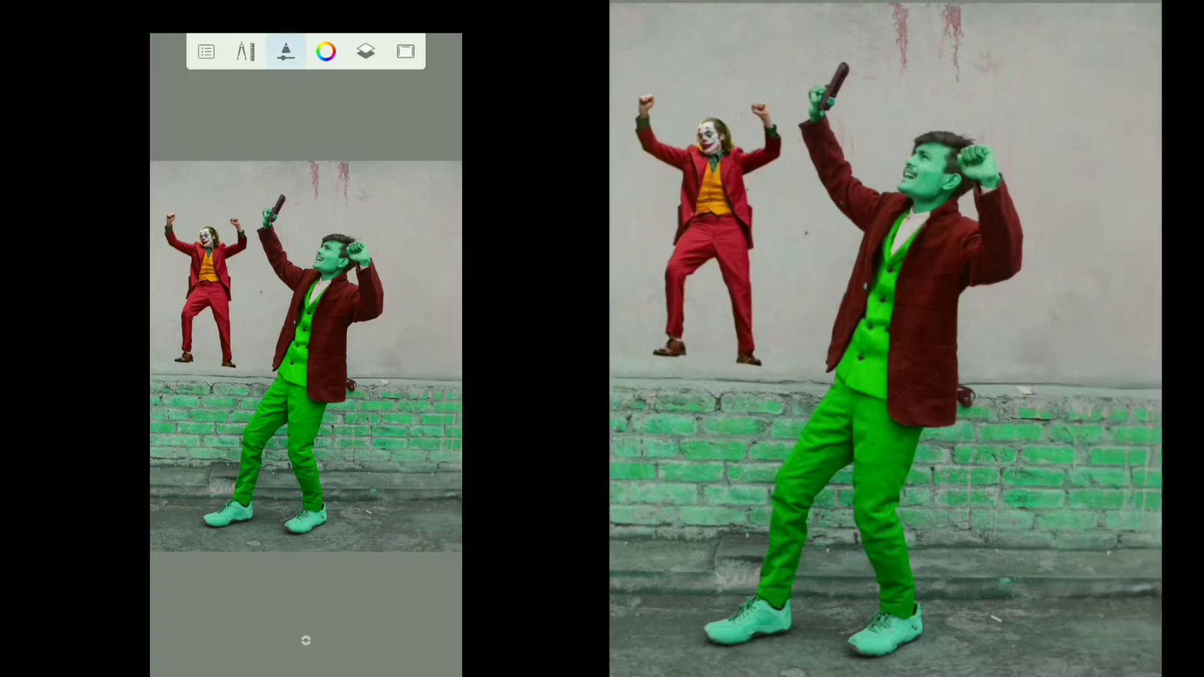
click(286, 52)
click(365, 61)
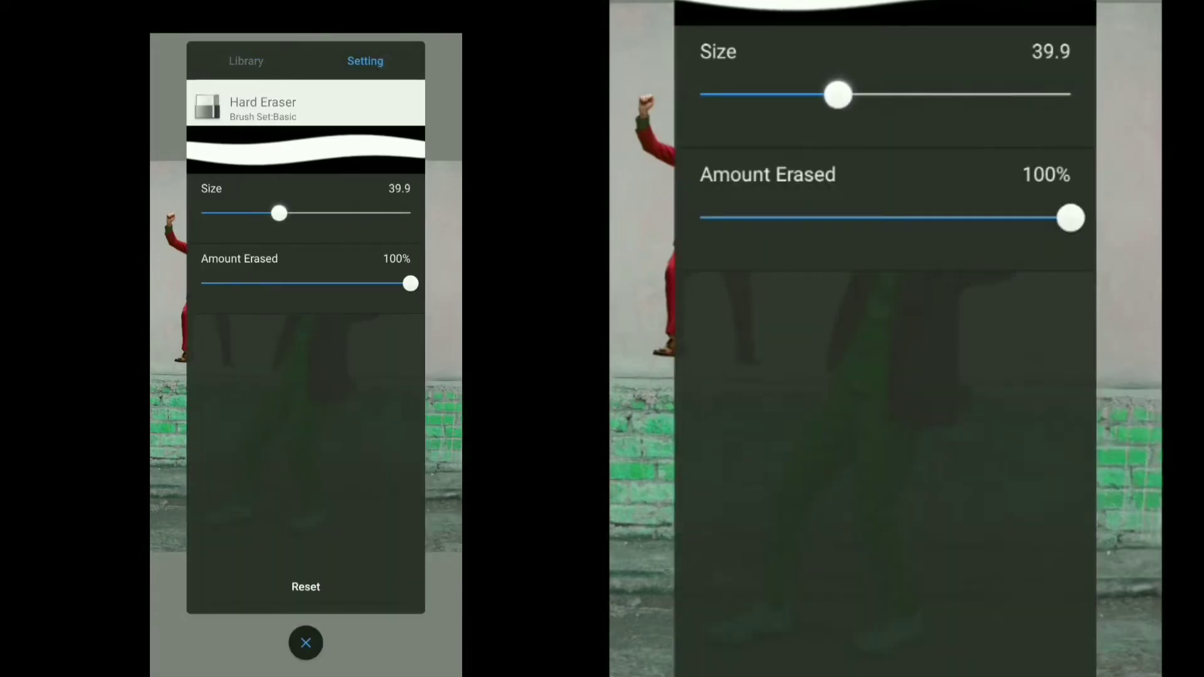
click(306, 643)
scroll(305, 283, up, 5)
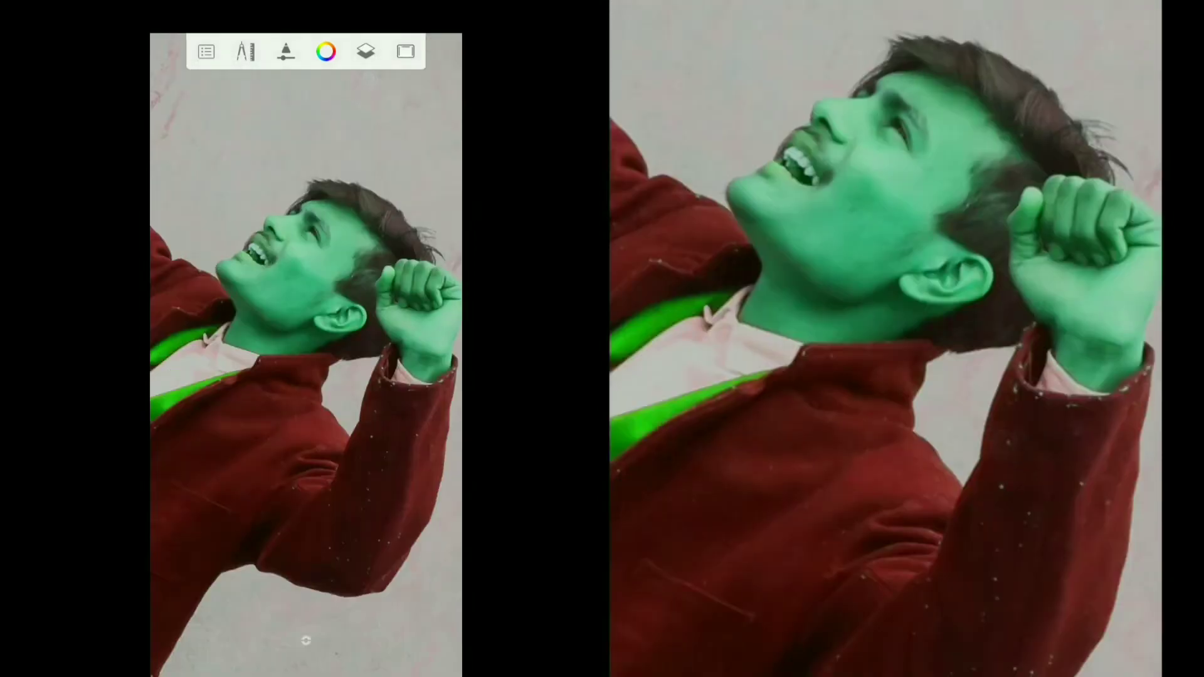
scroll(306, 282, up, 3)
Step: Erase the green tint from the man's face, chin, ear and neck
mouse_move(370, 144)
mouse_down()
mouse_move(363, 236)
mouse_move(389, 322)
mouse_move(374, 344)
mouse_move(390, 344)
mouse_up()
mouse_move(332, 281)
mouse_down()
mouse_move(291, 266)
mouse_move(276, 188)
mouse_up()
mouse_move(275, 282)
mouse_down()
mouse_move(263, 220)
mouse_move(200, 276)
mouse_move(327, 237)
mouse_move(294, 230)
mouse_up()
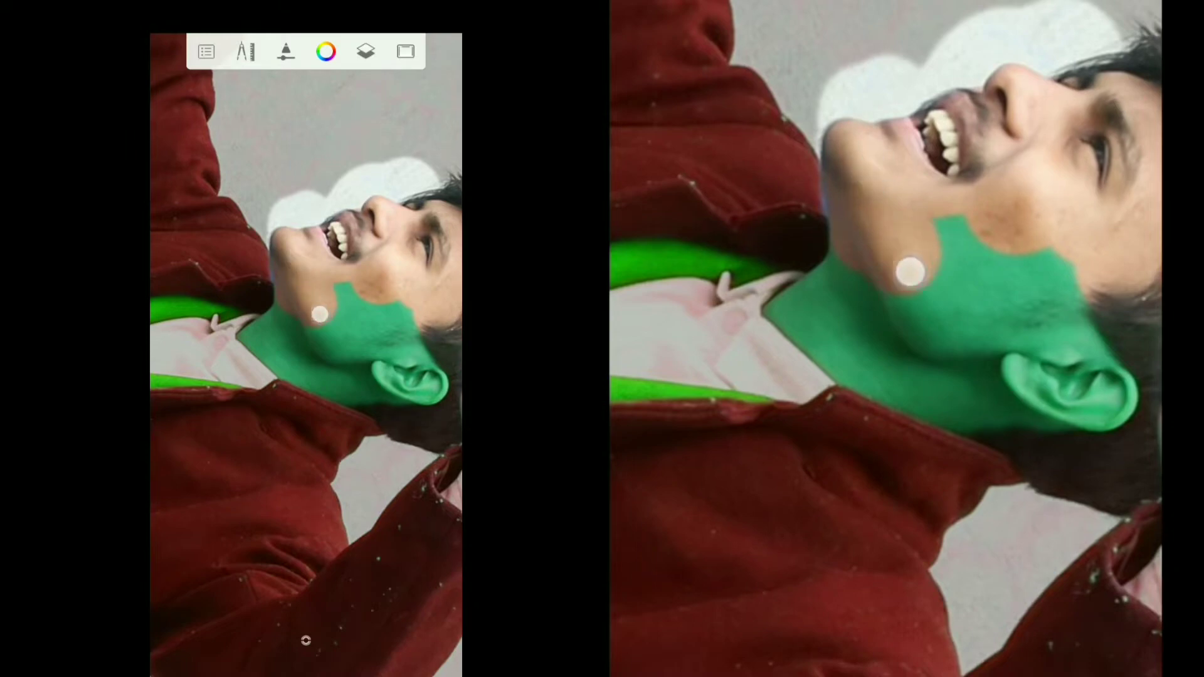
drag(320, 315, 260, 332)
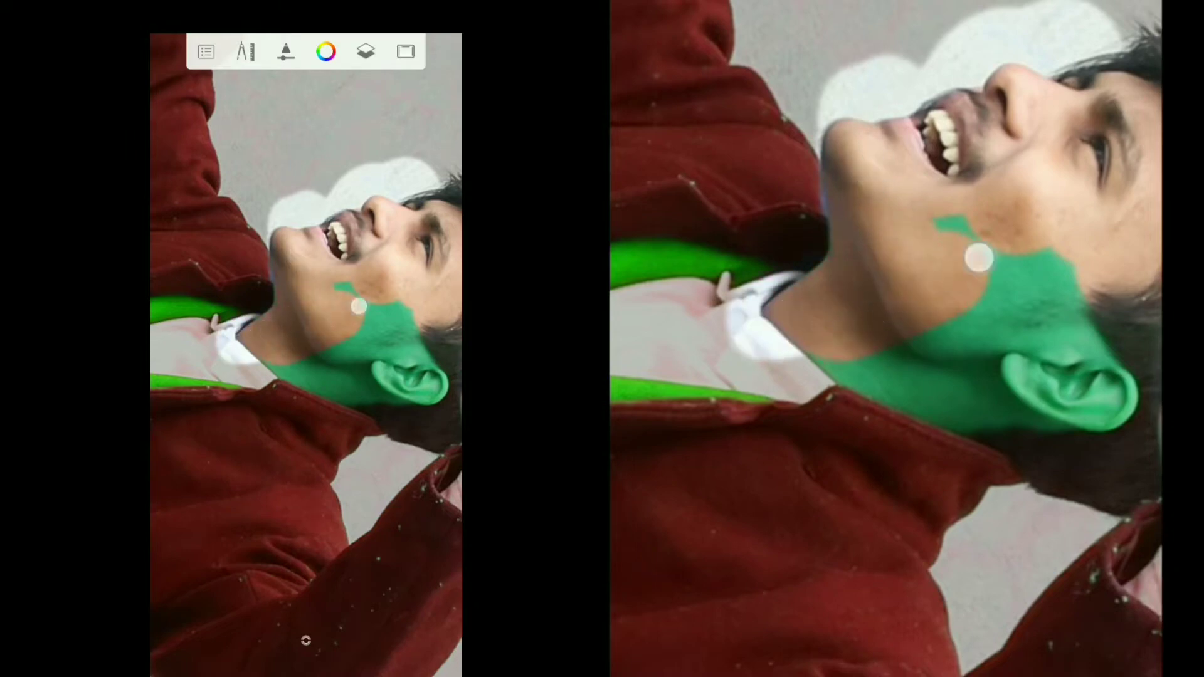
mouse_move(359, 306)
mouse_down()
mouse_move(409, 258)
mouse_move(279, 408)
mouse_move(344, 527)
mouse_up()
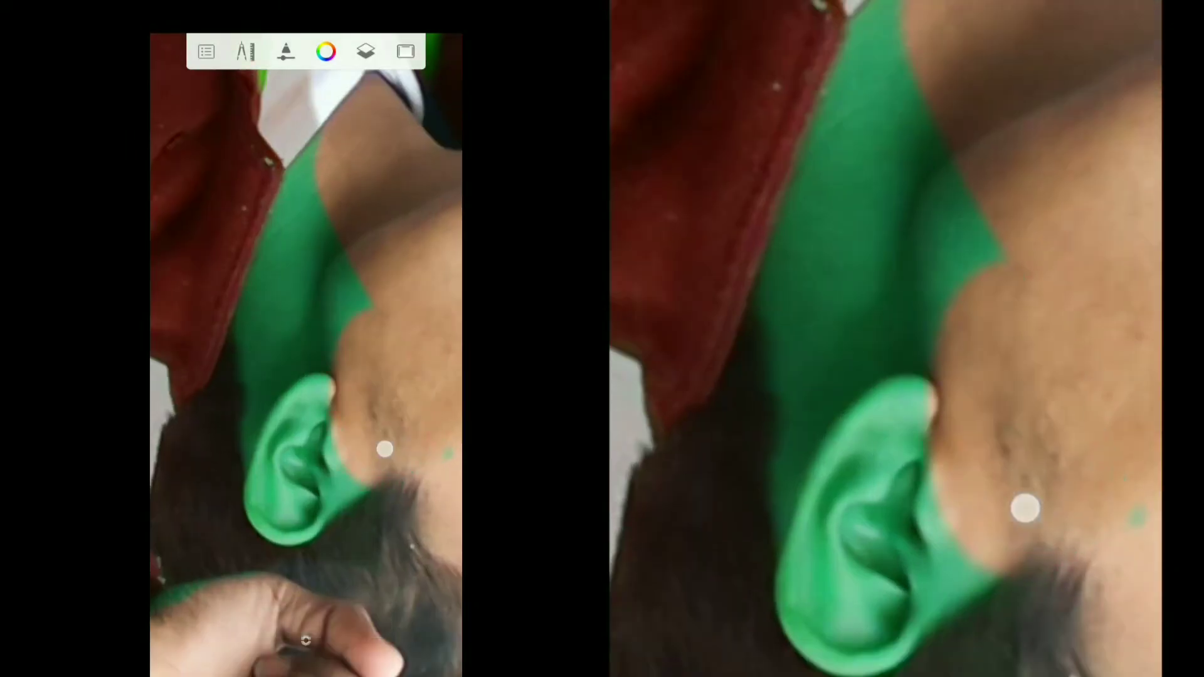
mouse_move(384, 449)
mouse_down()
mouse_move(358, 478)
mouse_move(269, 477)
mouse_up()
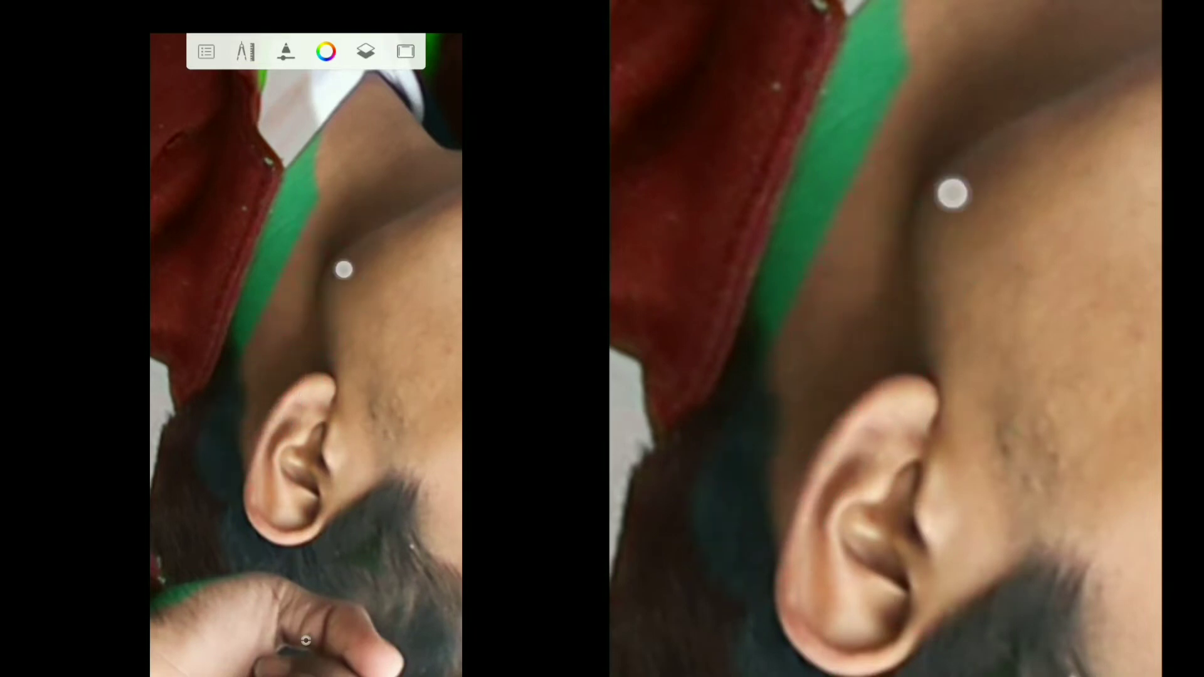
mouse_move(344, 269)
mouse_down()
mouse_move(293, 304)
mouse_move(338, 178)
mouse_up()
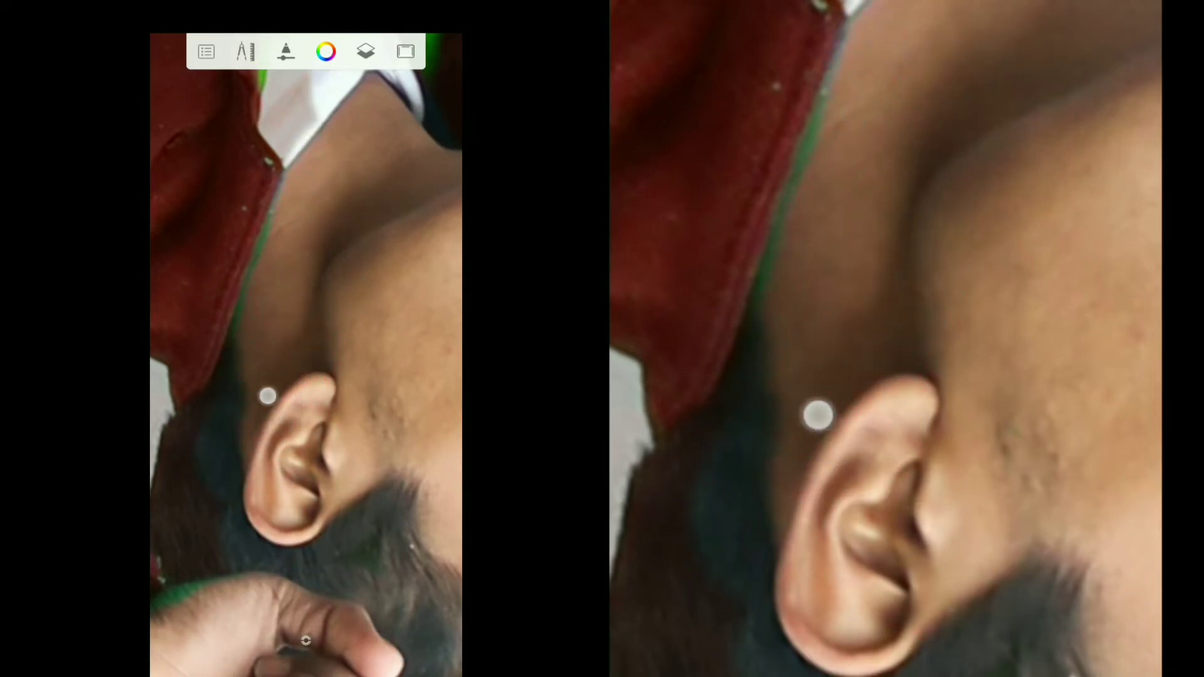
mouse_move(256, 457)
mouse_down()
mouse_move(322, 355)
mouse_move(318, 207)
mouse_up()
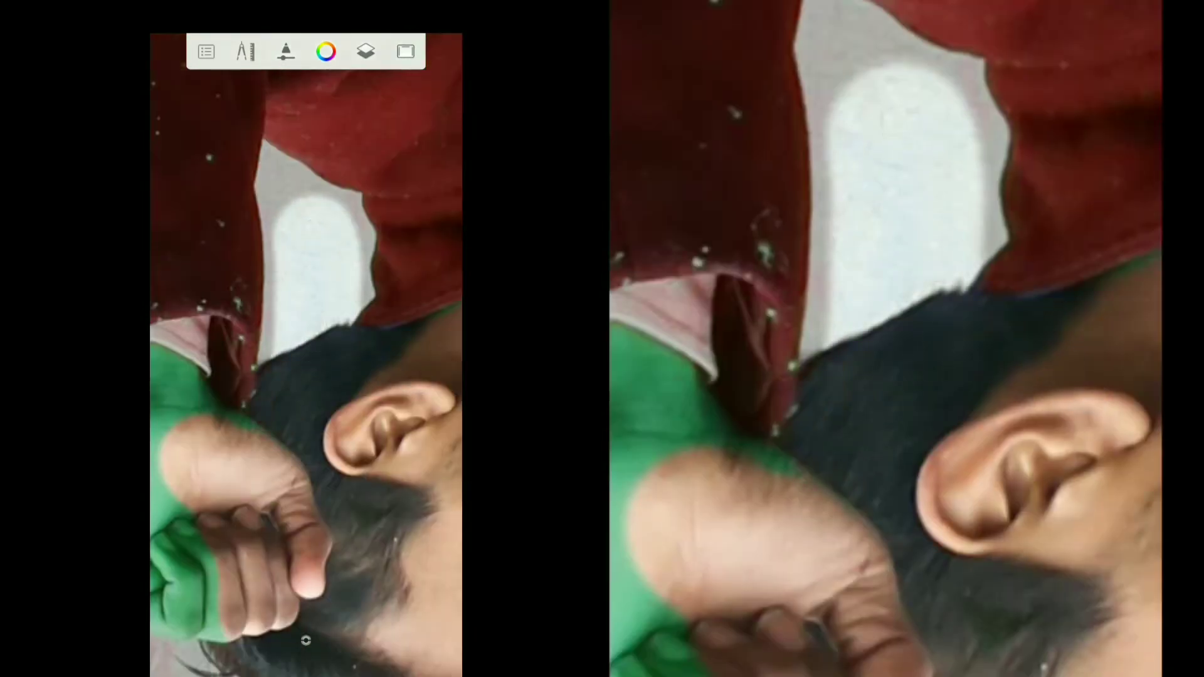
Step: Erase the green paint from the hand, wrist and trousers
click(305, 640)
click(291, 242)
mouse_move(215, 422)
mouse_down()
mouse_move(271, 384)
mouse_move(258, 560)
mouse_move(333, 401)
mouse_up()
drag(231, 337, 280, 368)
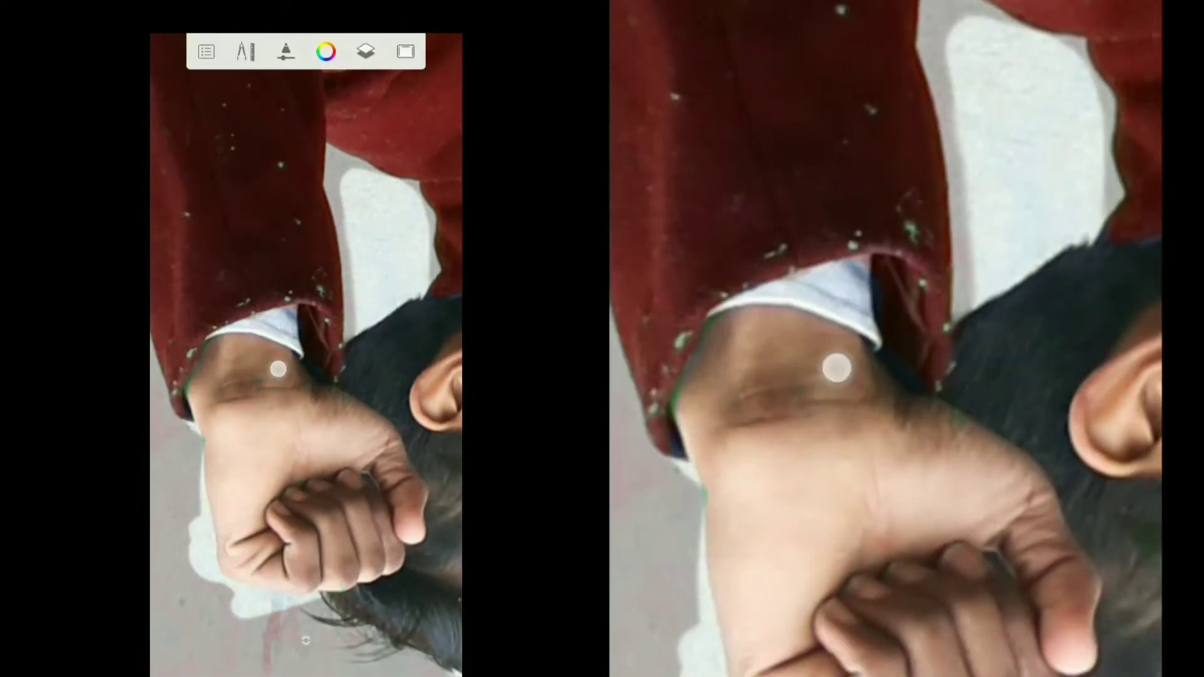
scroll(333, 377, down, 5)
scroll(326, 339, down, 5)
mouse_move(305, 318)
mouse_down()
mouse_move(330, 379)
mouse_move(180, 462)
mouse_move(322, 341)
mouse_up()
scroll(370, 326, down, 5)
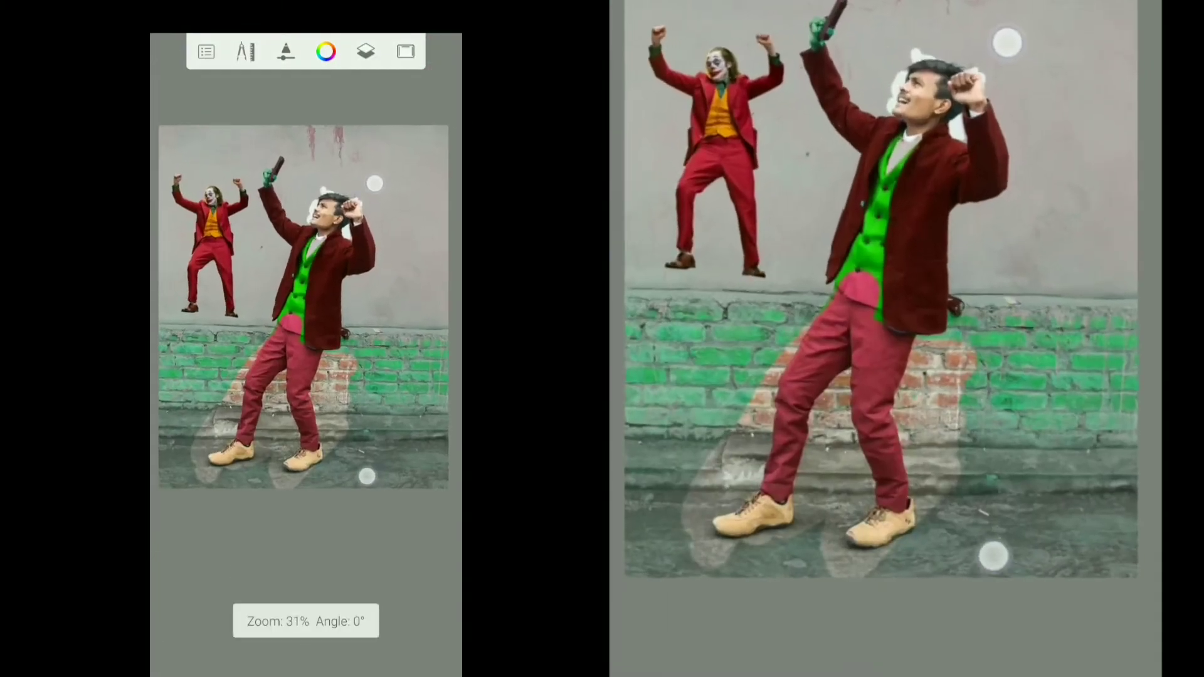
Step: Duplicate the blue-jacket photo layer and hide the white-mask layer
click(365, 52)
click(426, 406)
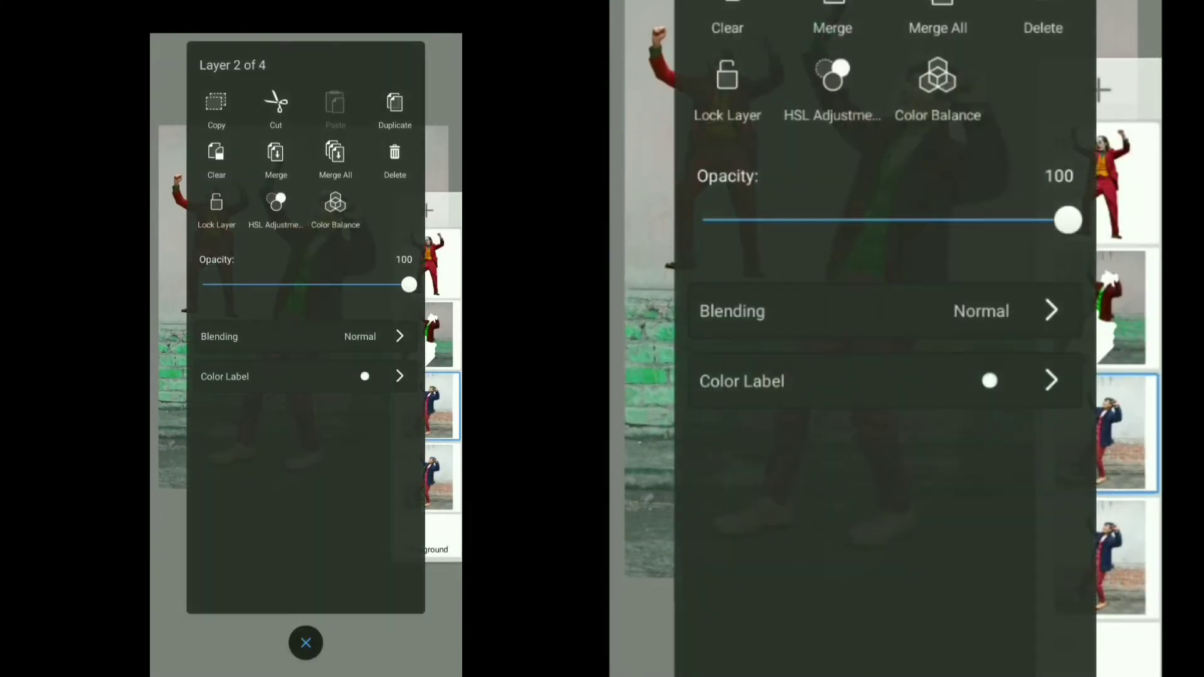
click(432, 401)
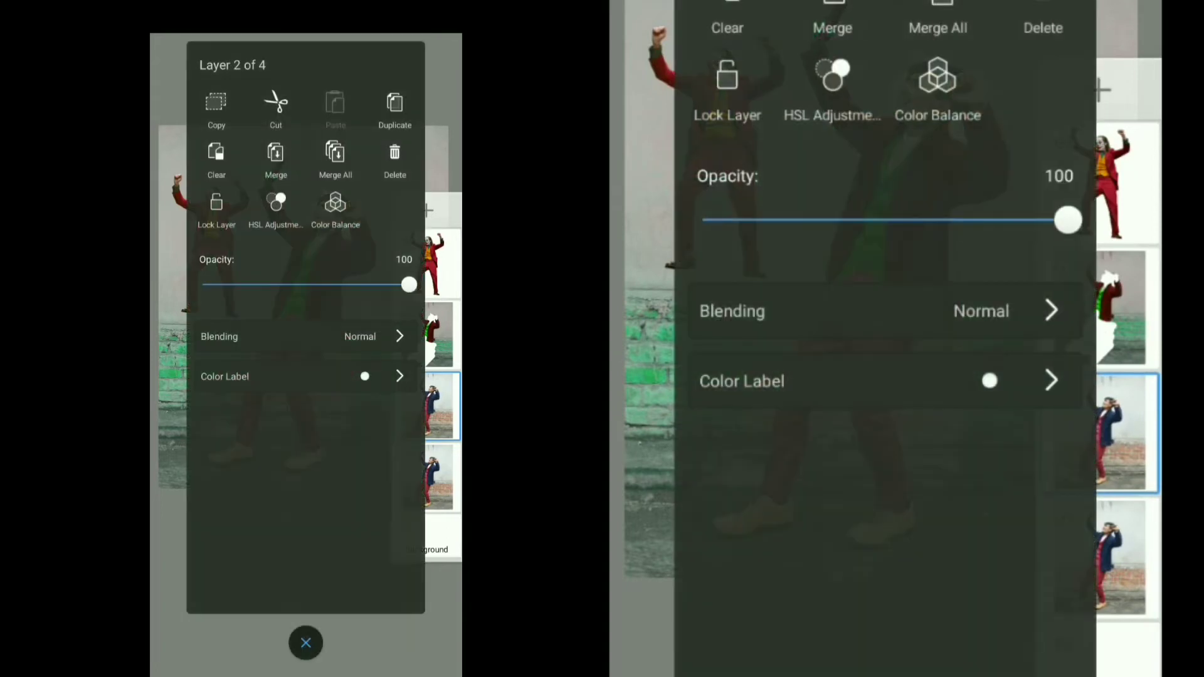
click(394, 106)
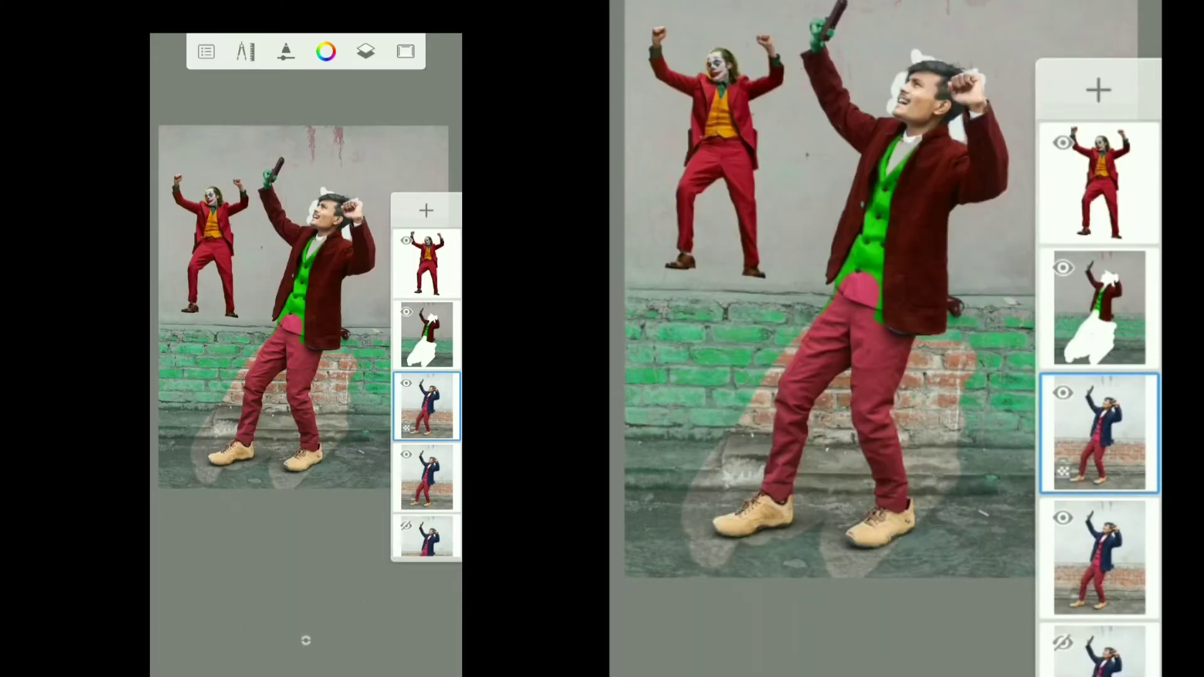
click(426, 335)
click(405, 321)
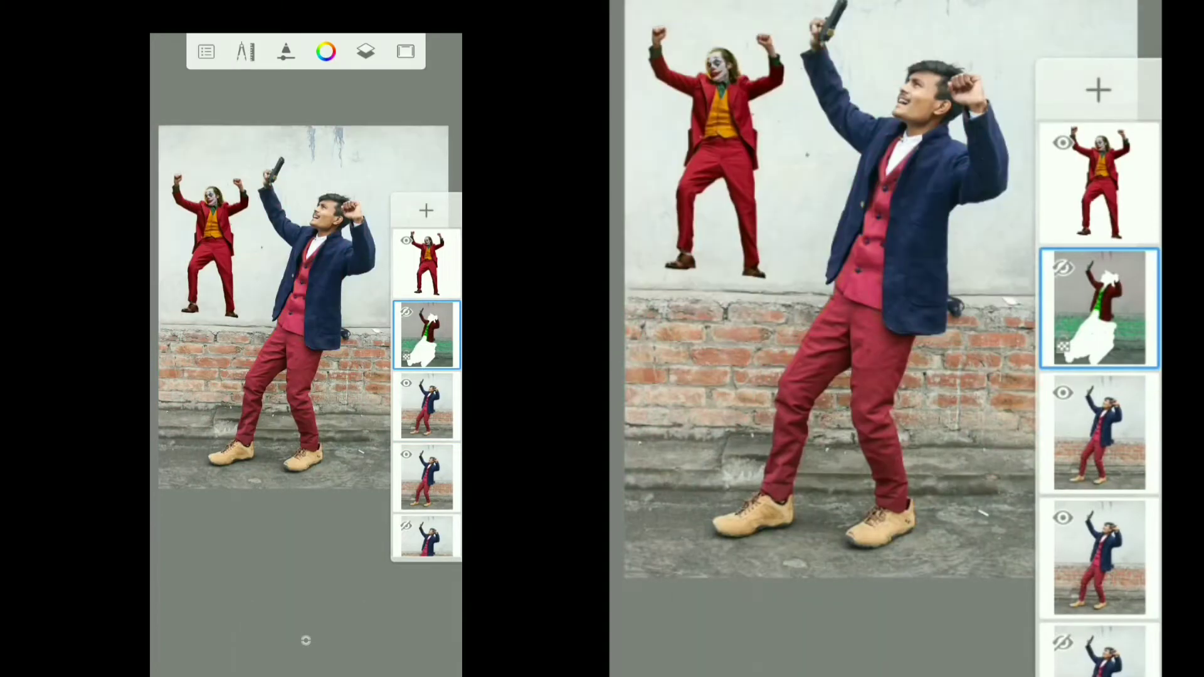
click(426, 407)
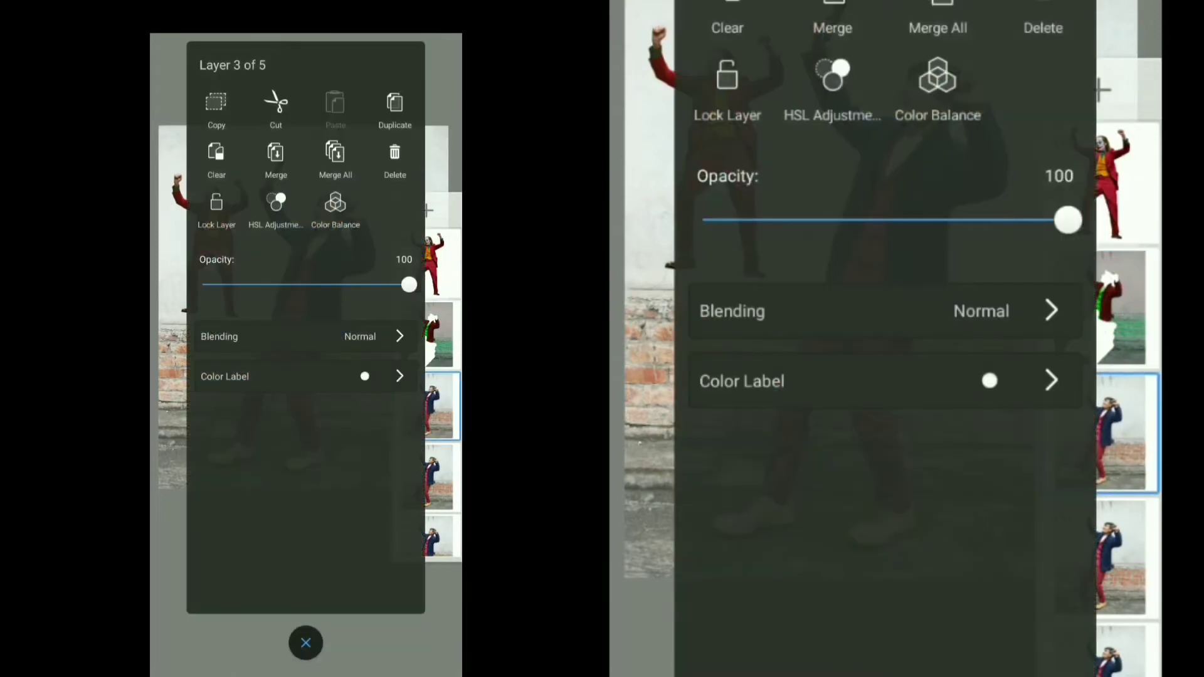
Step: Shift the duplicate's hue to 57 for a purple jacket and orange vest and trousers
click(276, 209)
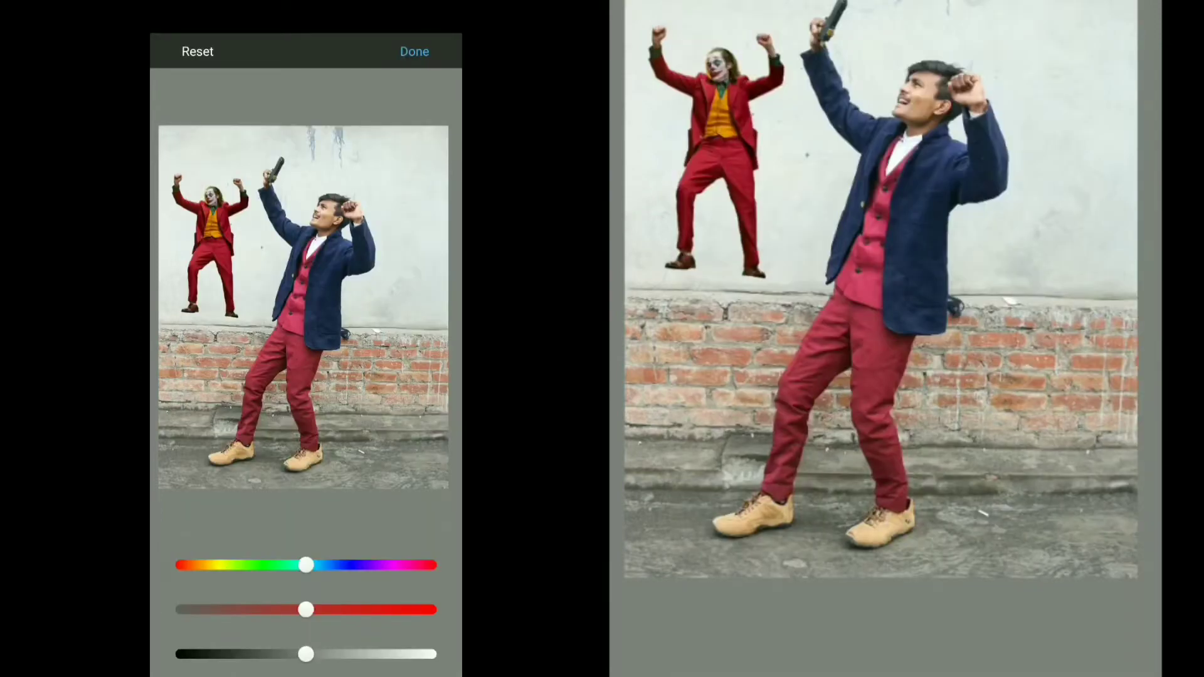
mouse_move(305, 565)
mouse_down()
mouse_move(242, 591)
mouse_move(317, 586)
mouse_move(360, 600)
mouse_move(302, 618)
mouse_move(350, 627)
mouse_move(260, 654)
mouse_move(300, 654)
mouse_up()
mouse_move(346, 588)
mouse_down()
mouse_move(363, 588)
mouse_move(332, 588)
mouse_move(344, 585)
mouse_up()
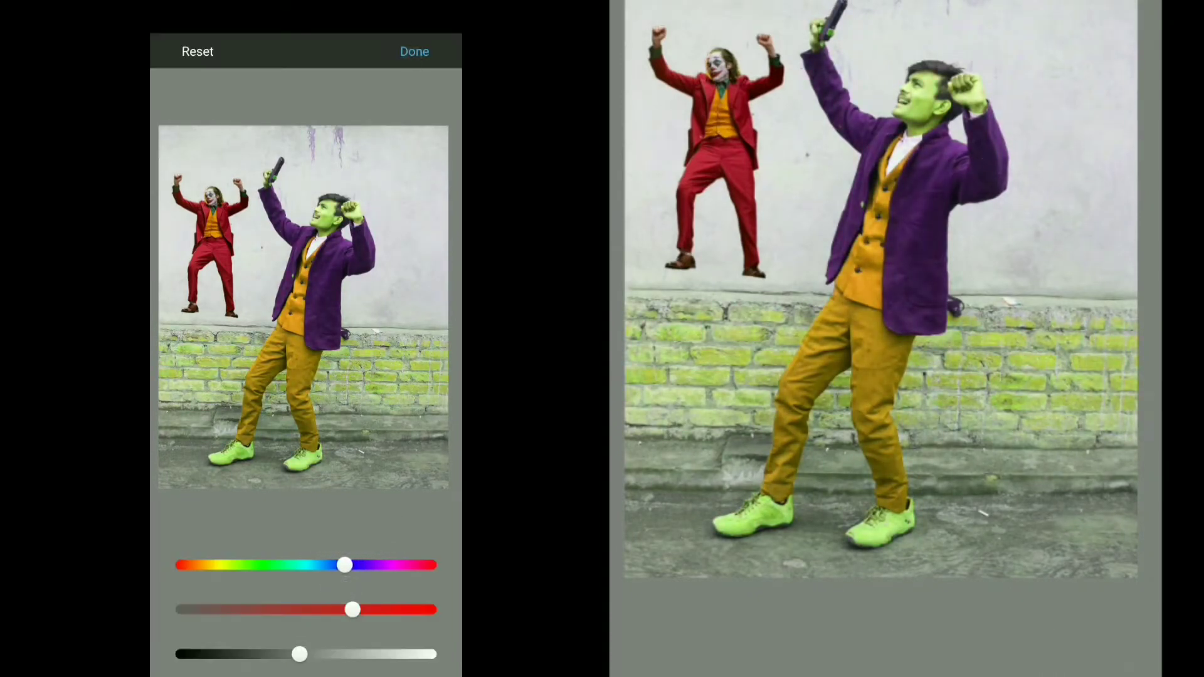
click(414, 52)
click(441, 404)
Step: Shift the recoloured layer's hue further with HSL Adjustment
click(277, 210)
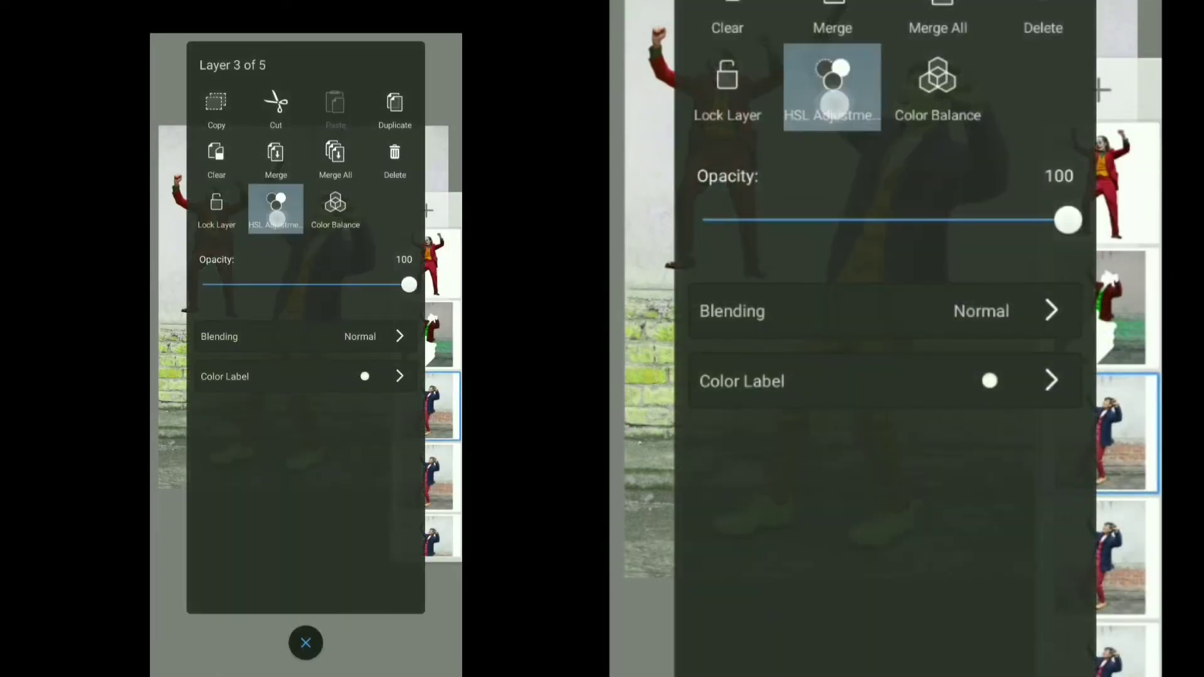
mouse_move(339, 583)
mouse_down()
mouse_move(279, 603)
mouse_move(200, 603)
mouse_move(323, 596)
mouse_move(408, 610)
mouse_move(425, 626)
mouse_move(311, 619)
mouse_move(282, 651)
mouse_move(283, 609)
mouse_move(347, 632)
mouse_up()
click(305, 641)
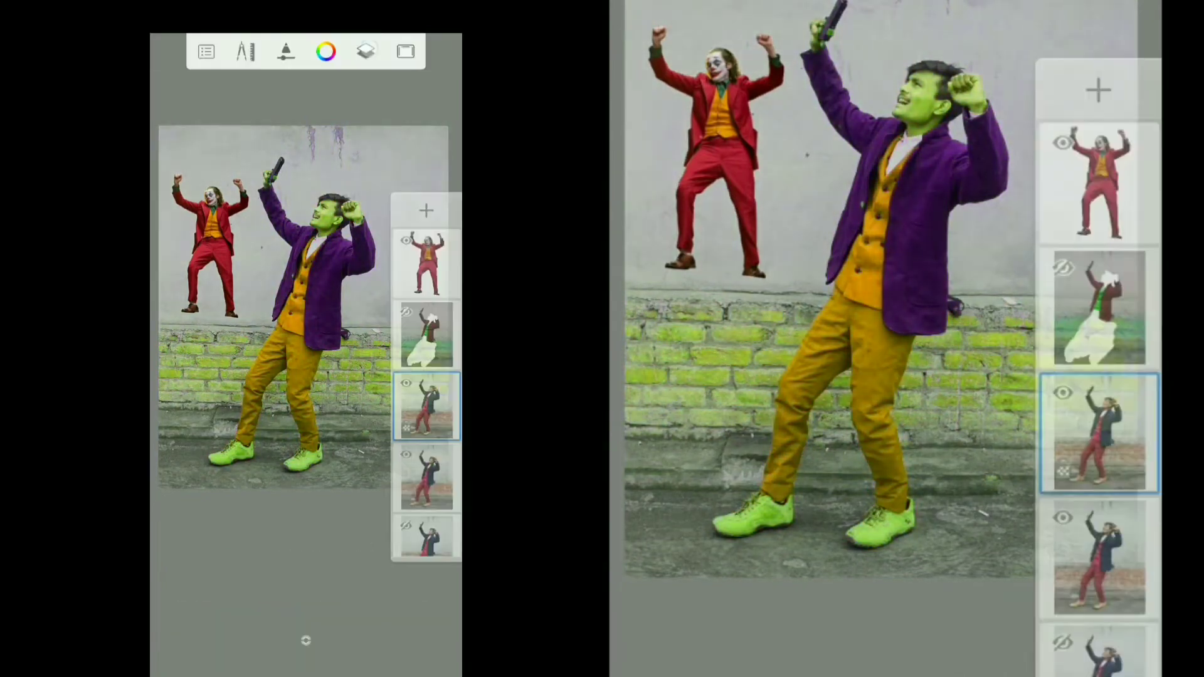
Step: Apply a slight hue tweak of 5 and enlarge the brush to 359.9
click(426, 406)
click(271, 204)
mouse_move(306, 568)
mouse_down()
mouse_move(323, 584)
mouse_move(266, 591)
mouse_move(191, 575)
mouse_move(433, 594)
mouse_move(283, 591)
mouse_move(304, 597)
mouse_up()
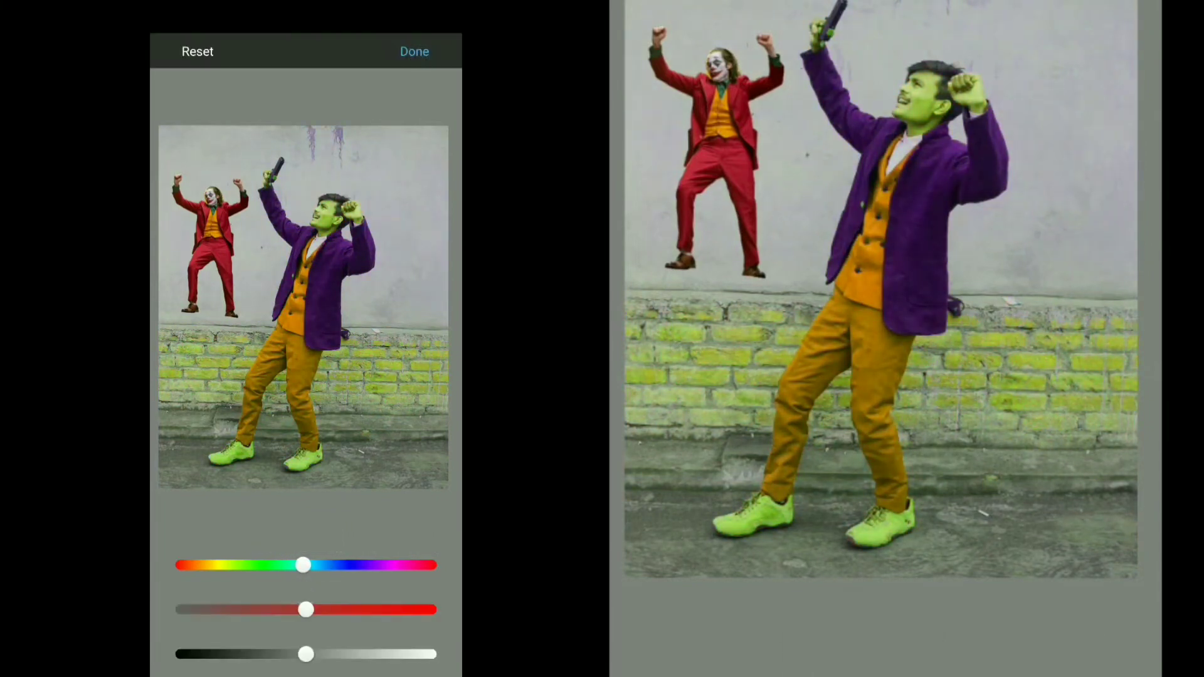
click(414, 51)
drag(319, 639, 278, 341)
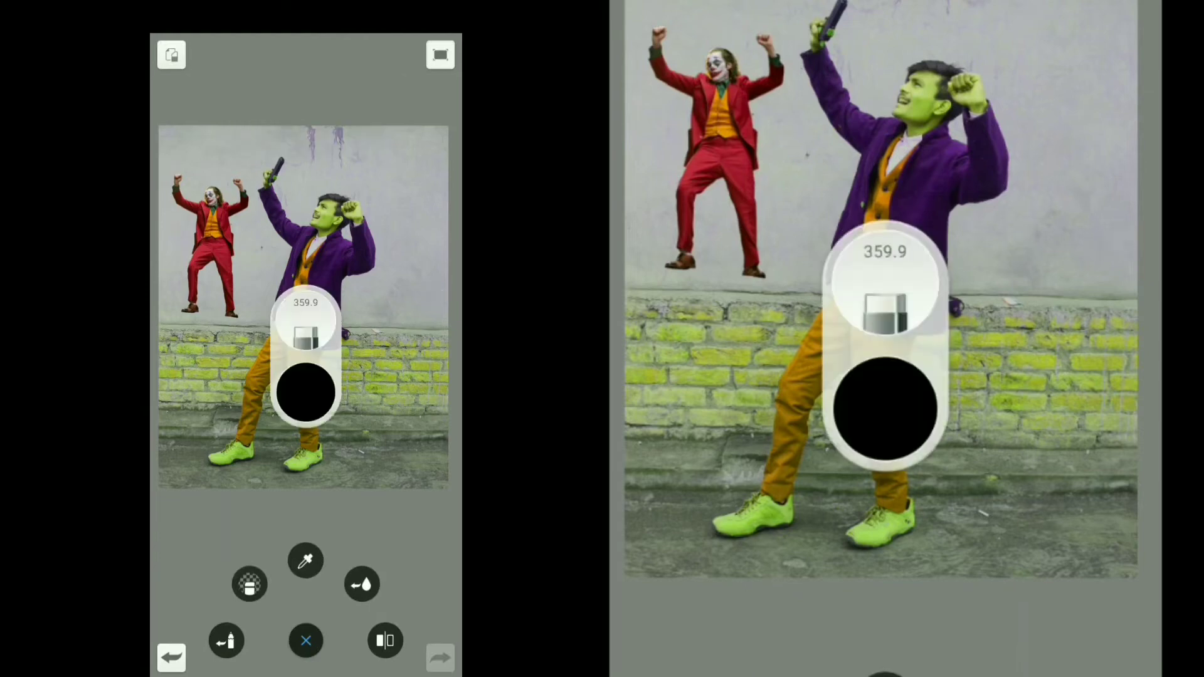
Step: Erase broad areas of the purple recolouring and show the green-vest layer
click(322, 646)
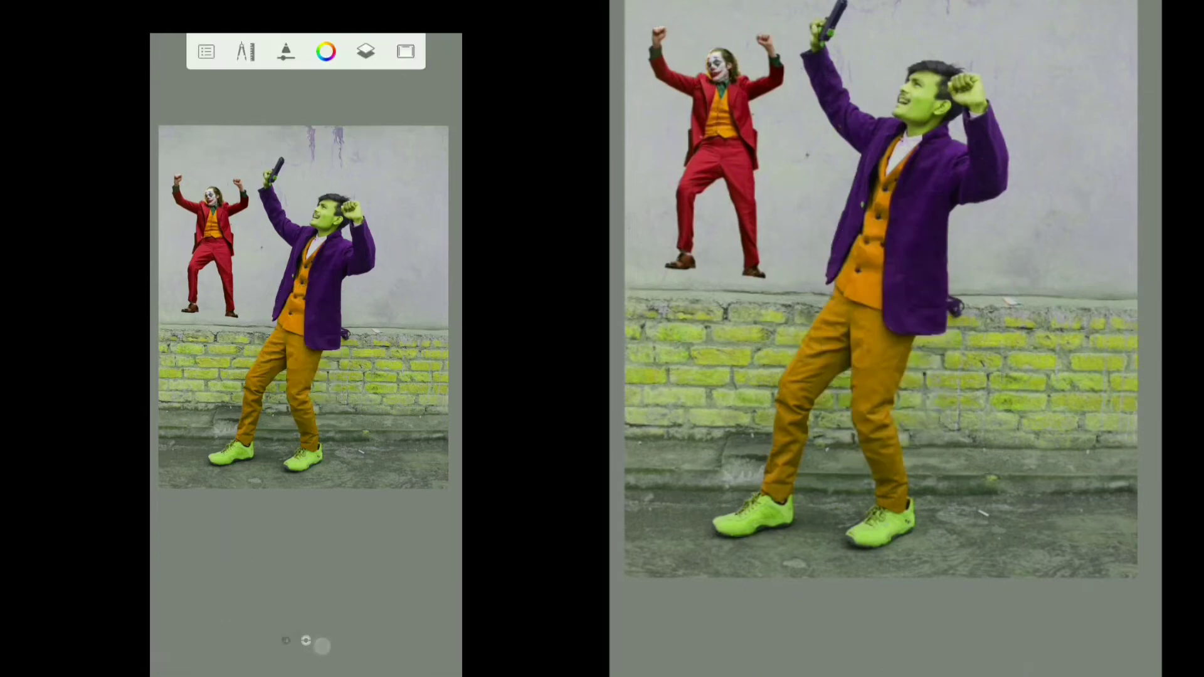
click(321, 646)
mouse_move(390, 175)
mouse_down()
mouse_move(224, 103)
mouse_move(304, 341)
mouse_move(287, 336)
mouse_up()
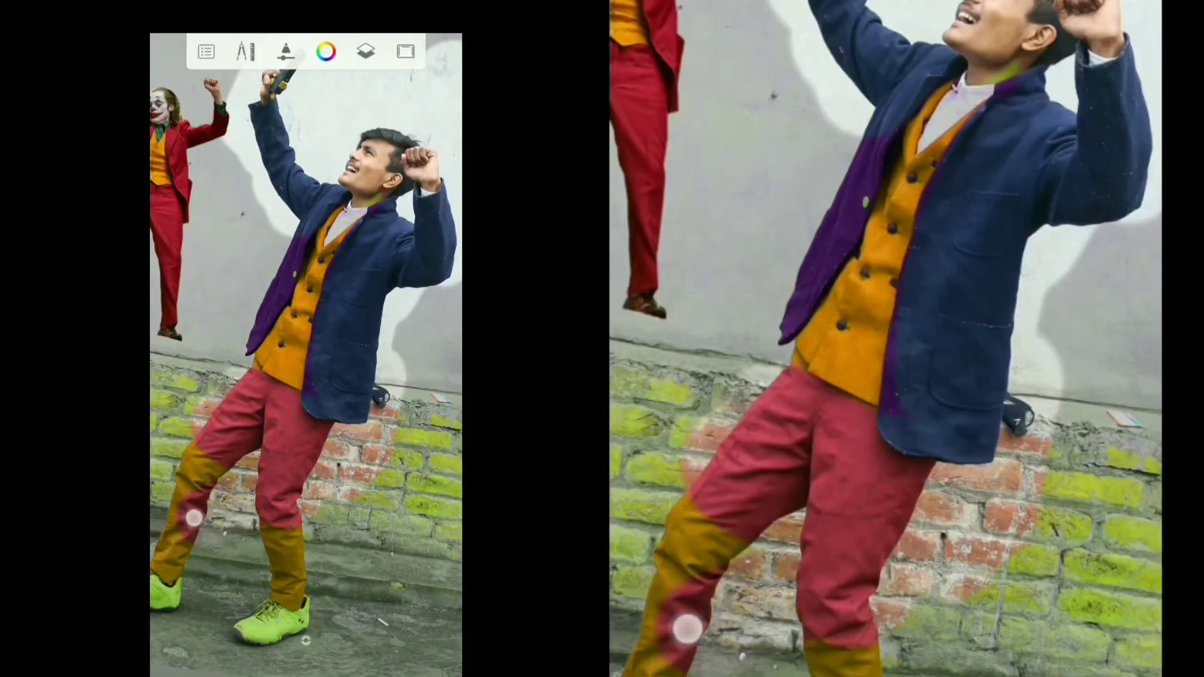
click(365, 52)
click(426, 334)
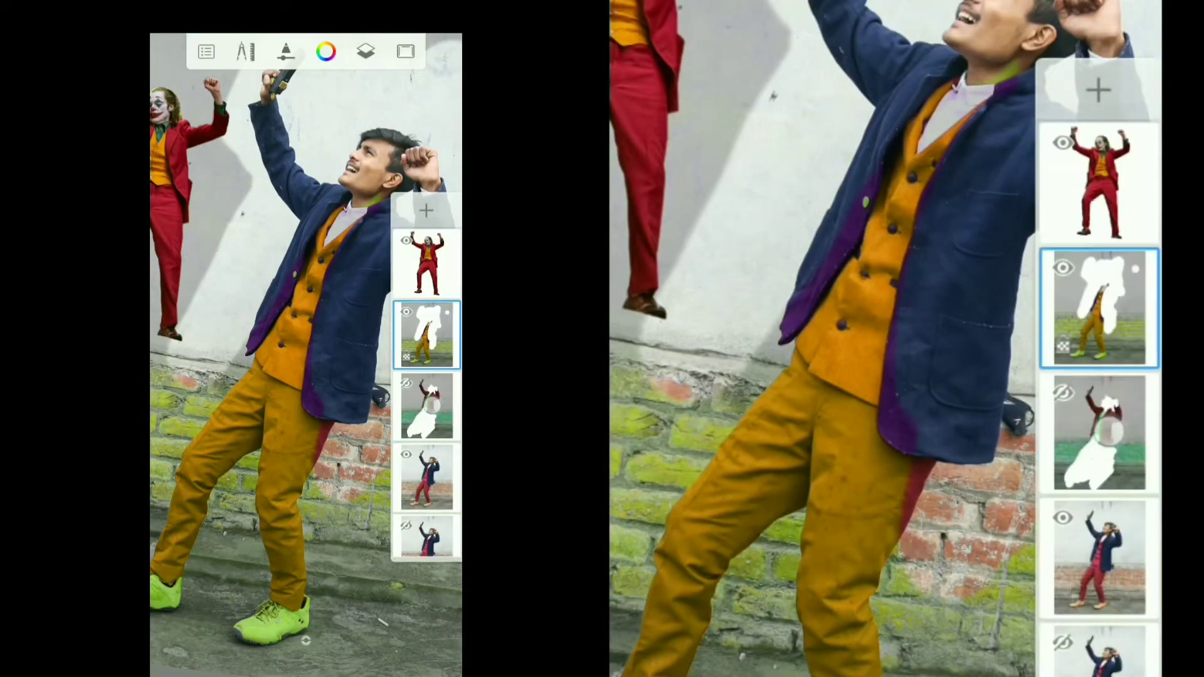
click(427, 405)
click(405, 382)
click(406, 311)
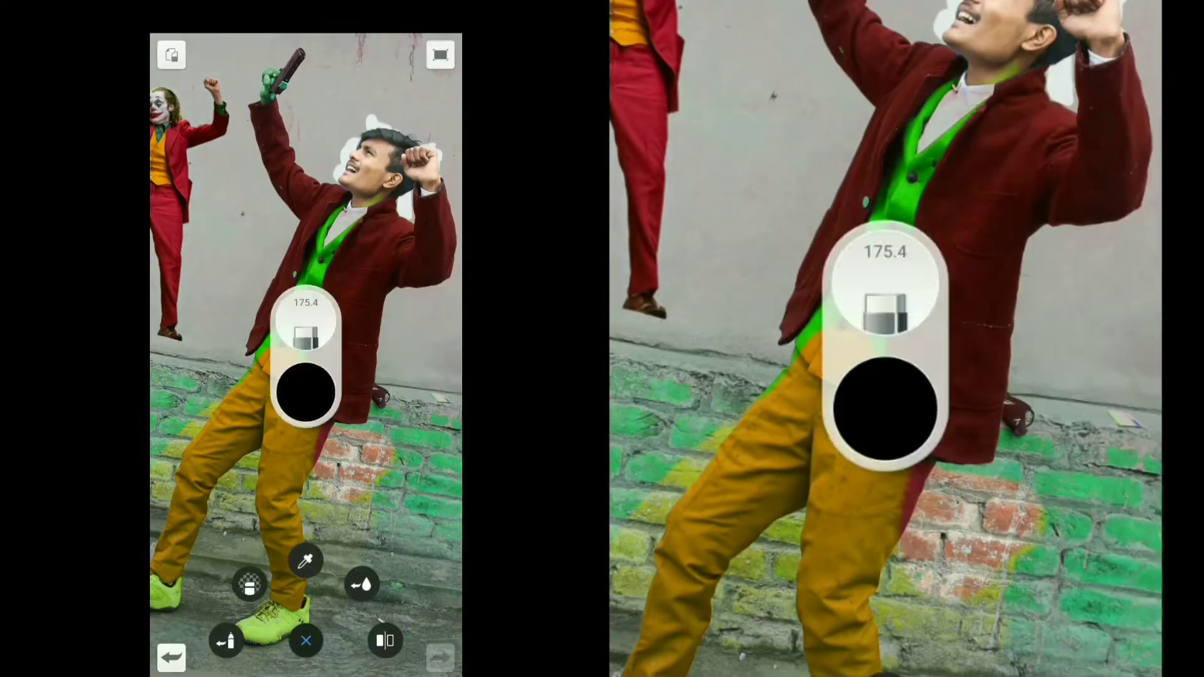
Step: Shrink the brush to 175.4 and erase to reveal red trousers and tan shoes
mouse_move(305, 339)
mouse_down()
mouse_move(361, 273)
mouse_move(309, 500)
mouse_up()
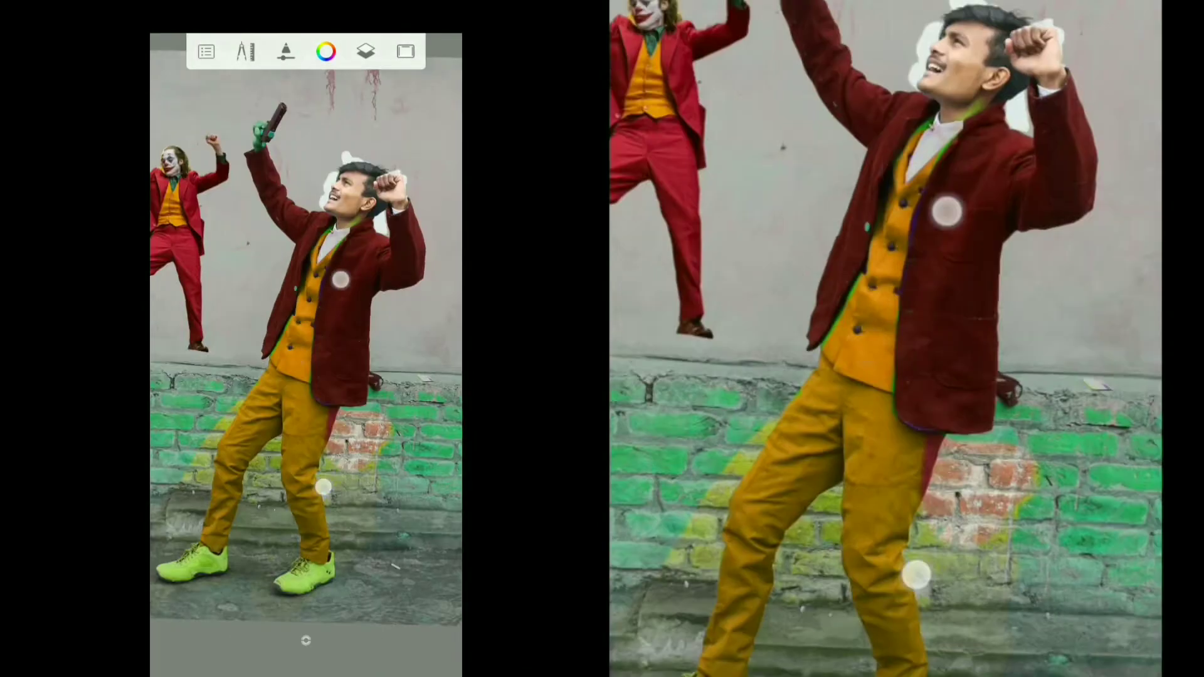
click(365, 51)
mouse_move(336, 390)
mouse_down()
mouse_move(221, 408)
mouse_move(245, 476)
mouse_move(297, 353)
mouse_move(292, 405)
mouse_up()
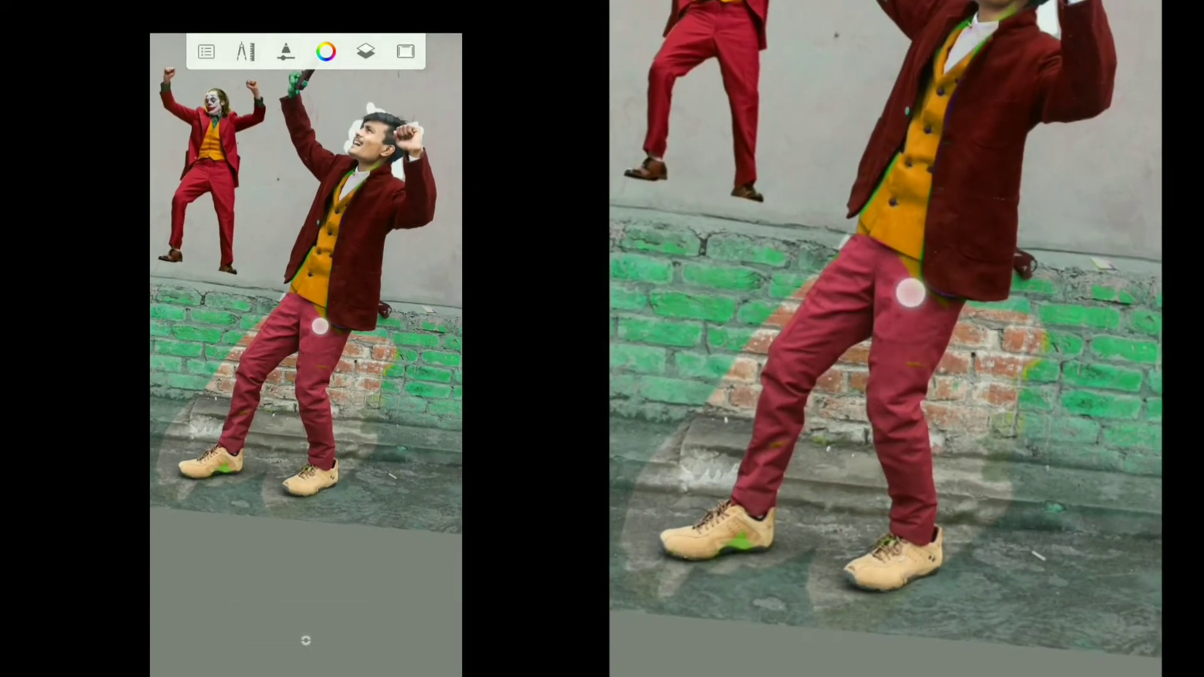
drag(308, 317, 346, 486)
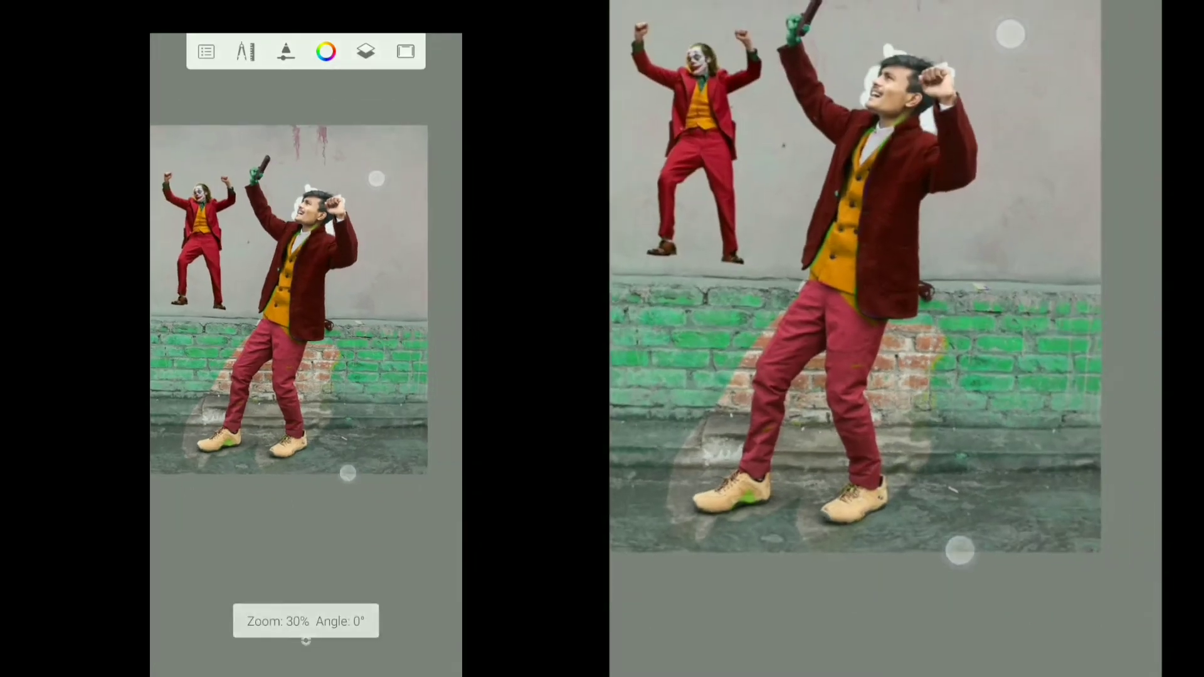
Step: Paint white on the mask layer around the raised gun
drag(387, 139, 309, 224)
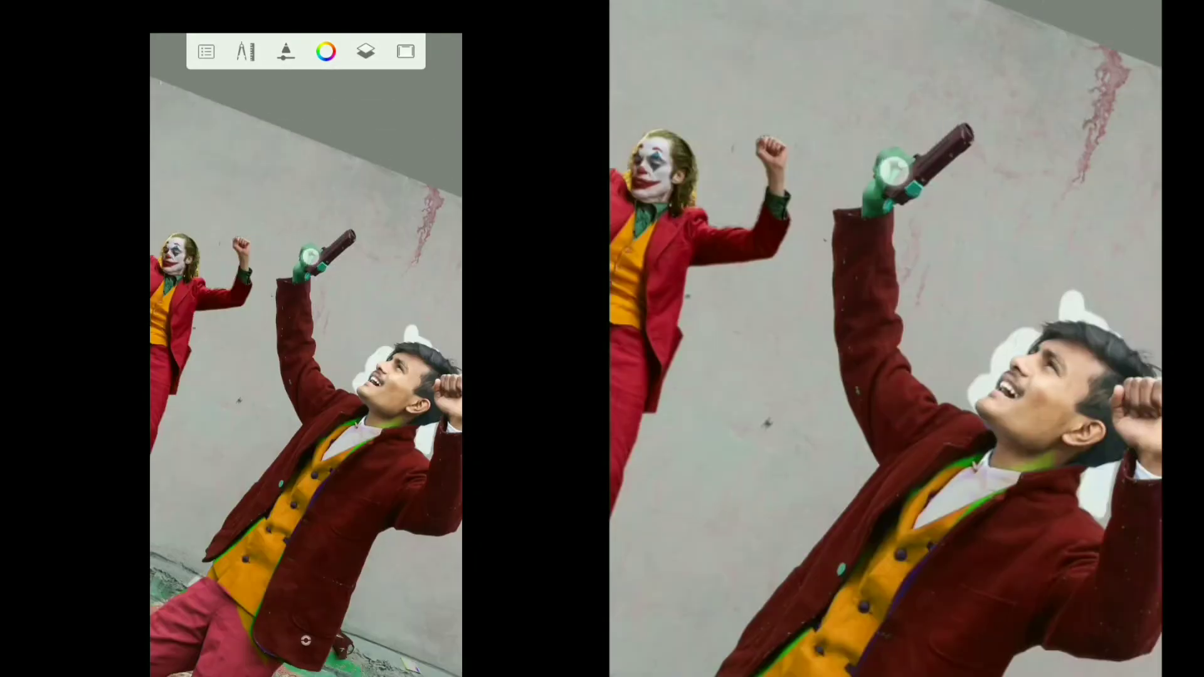
click(426, 334)
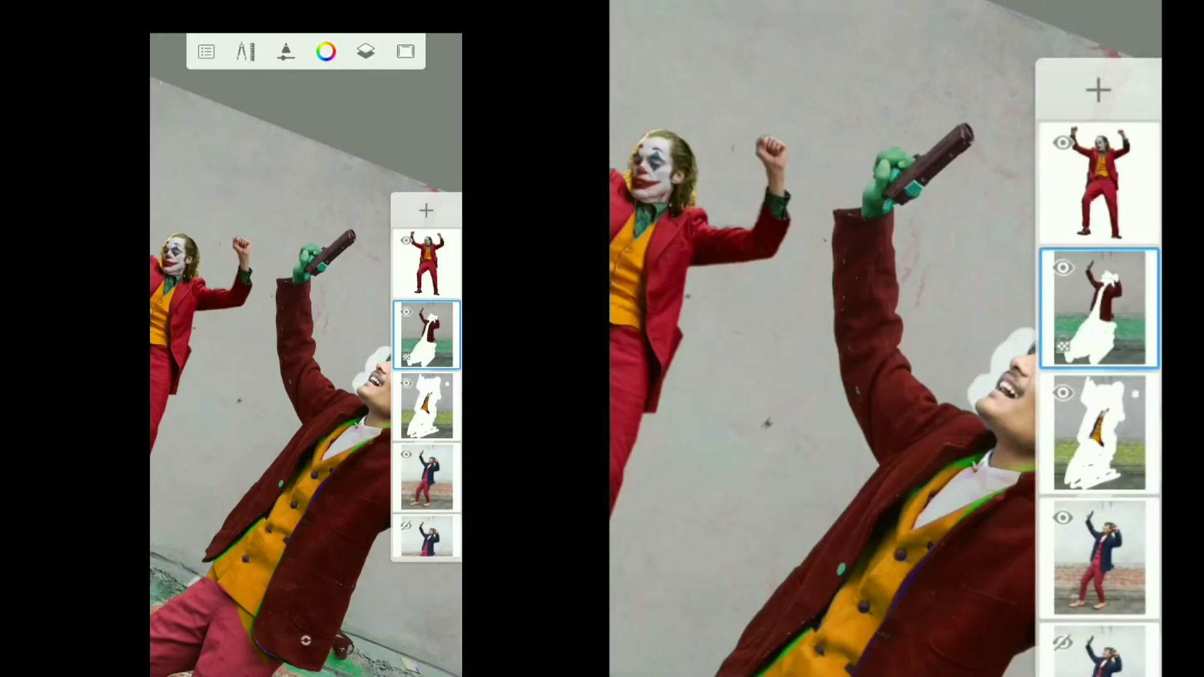
drag(282, 215, 348, 254)
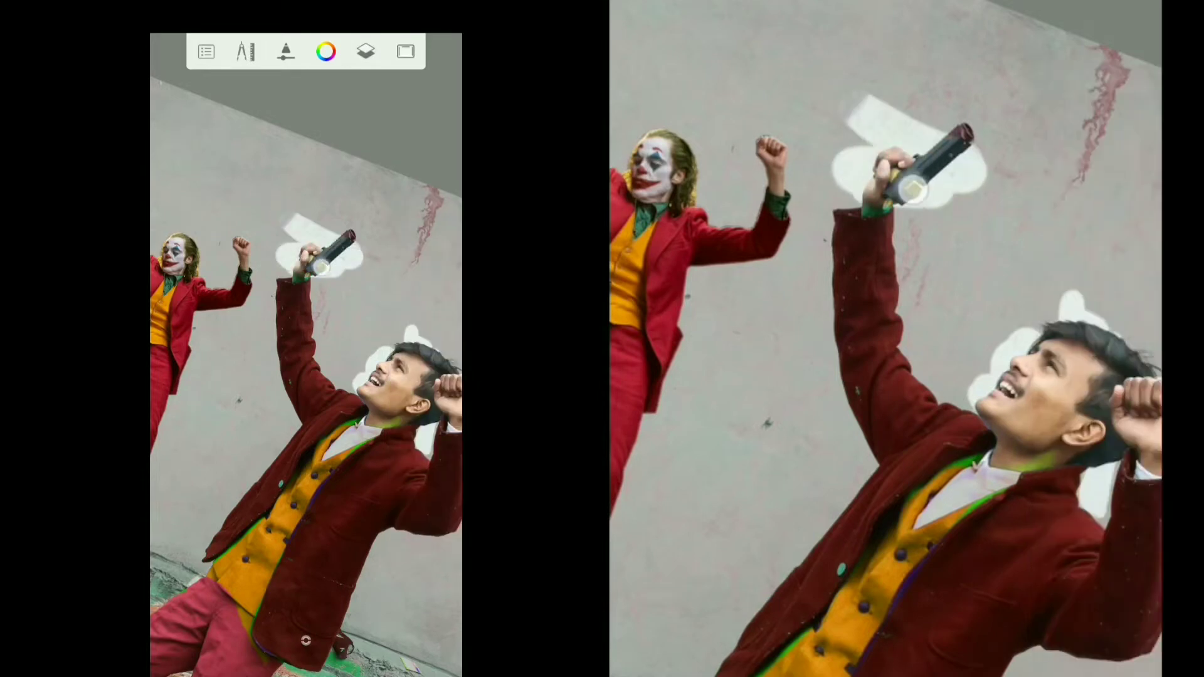
scroll(303, 222, down, 5)
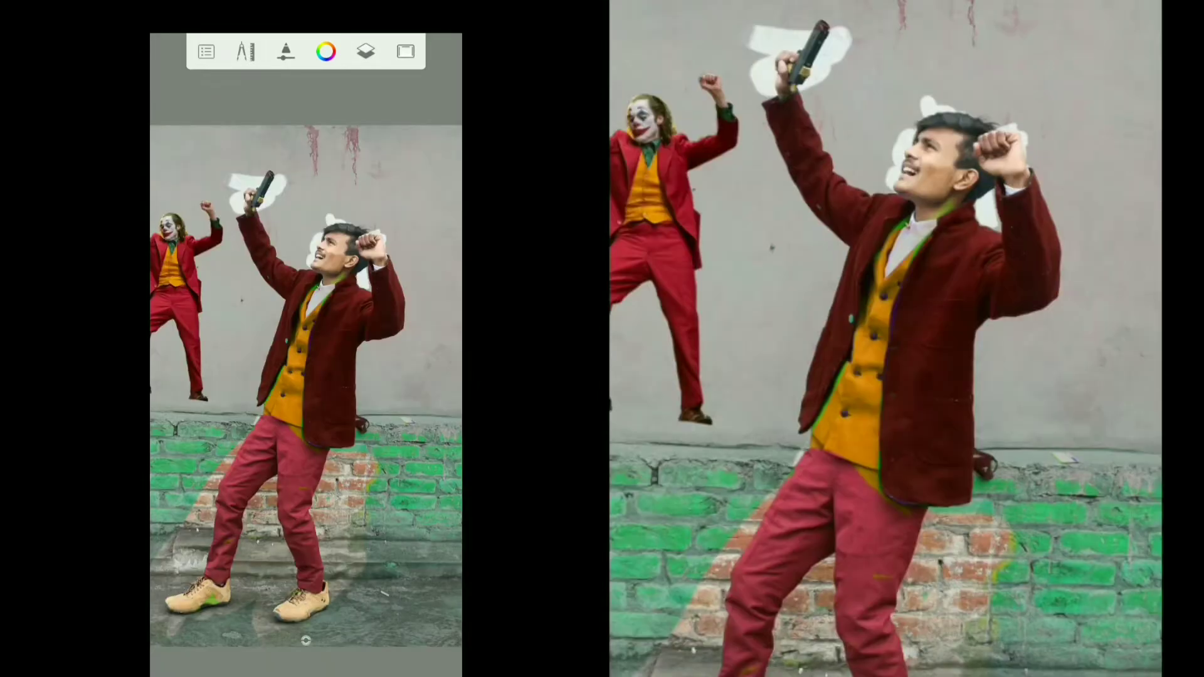
scroll(386, 331, down, 3)
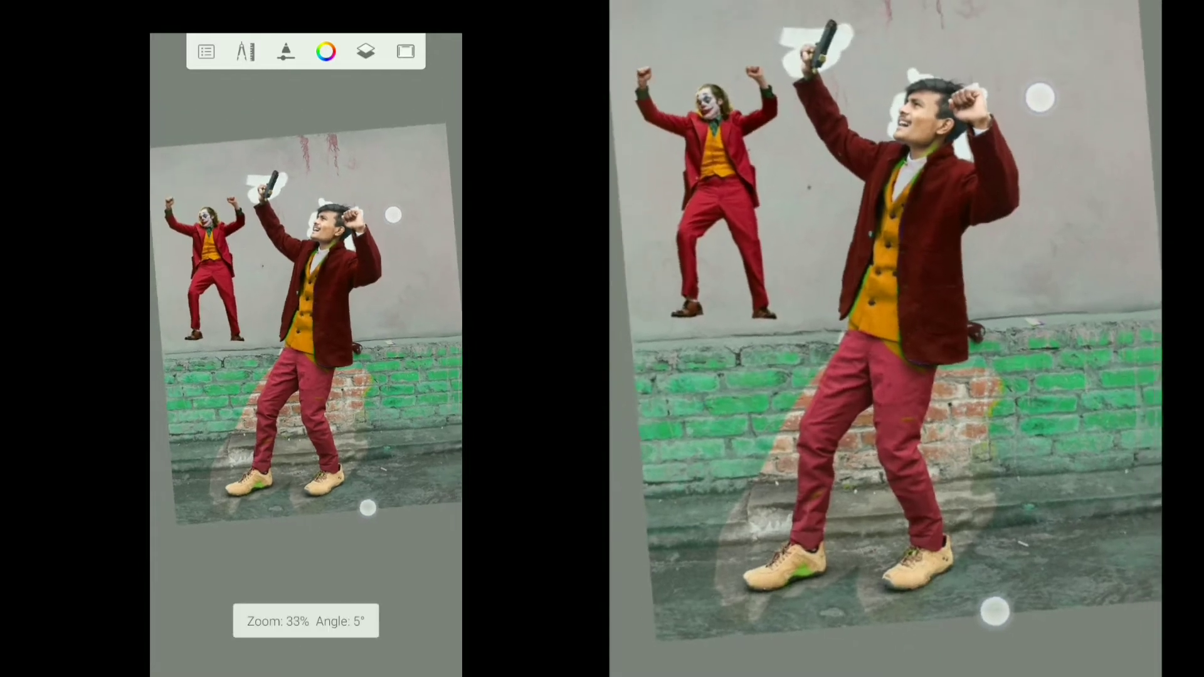
Step: Duplicate the original photo layer, move it near the top, then fully desaturate and slightly darken it
click(426, 476)
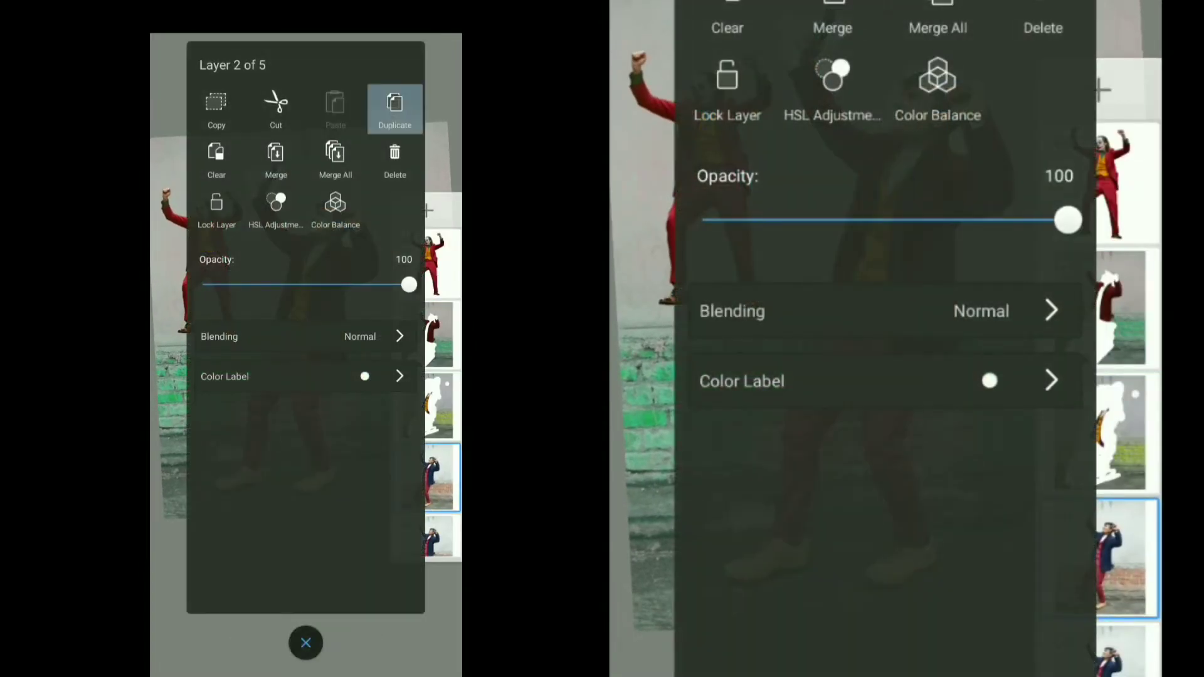
click(395, 106)
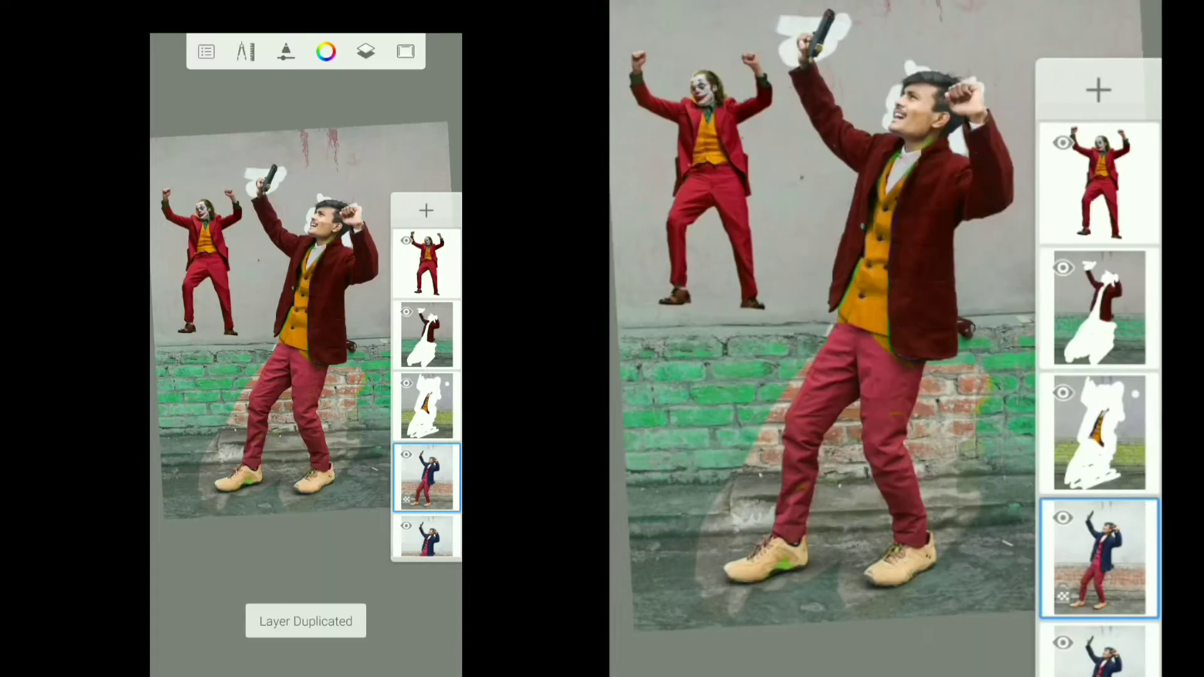
drag(427, 476, 427, 314)
click(426, 334)
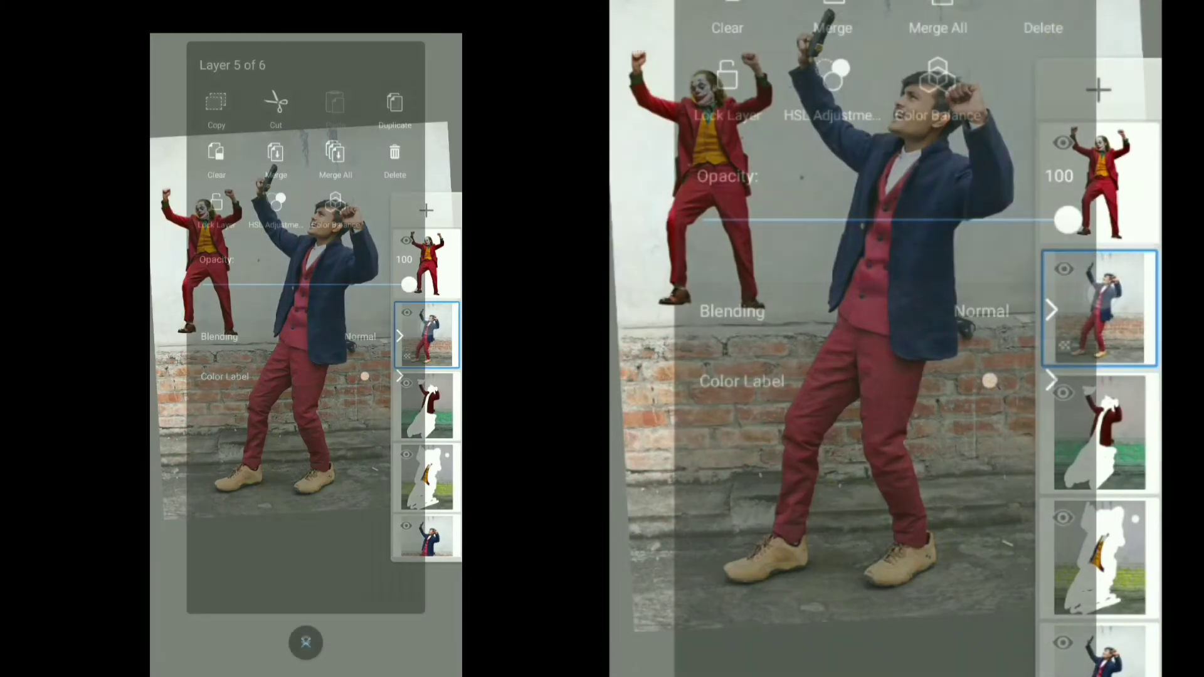
click(275, 209)
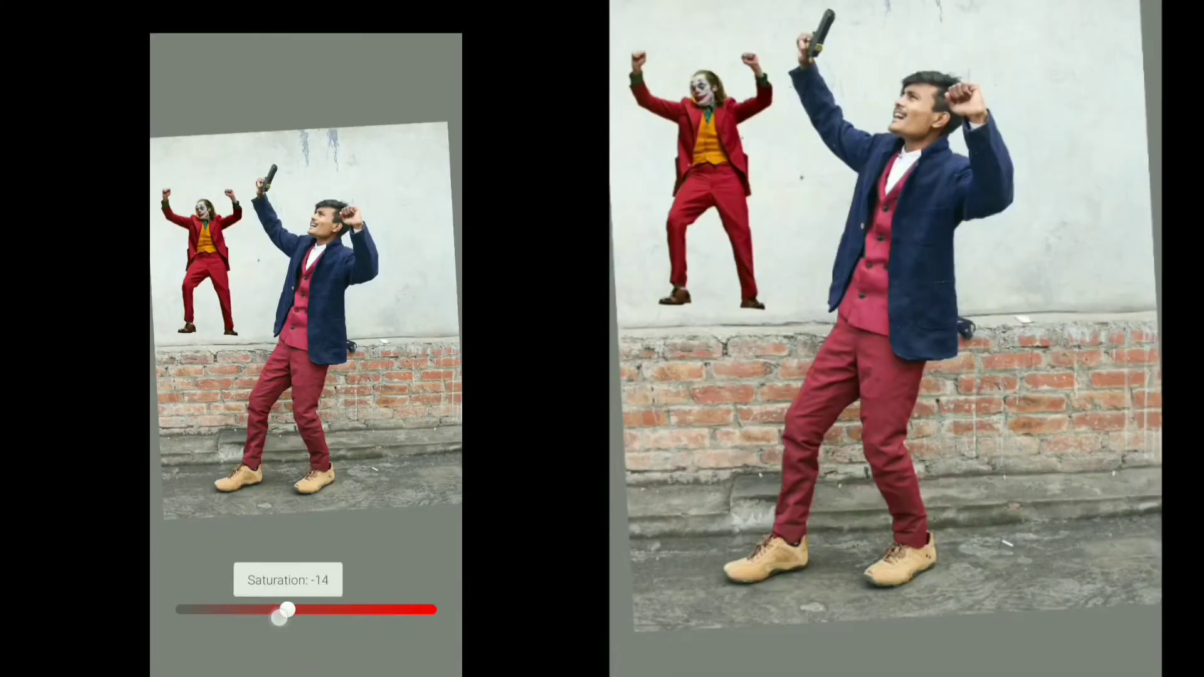
drag(282, 611, 171, 611)
drag(306, 654, 284, 654)
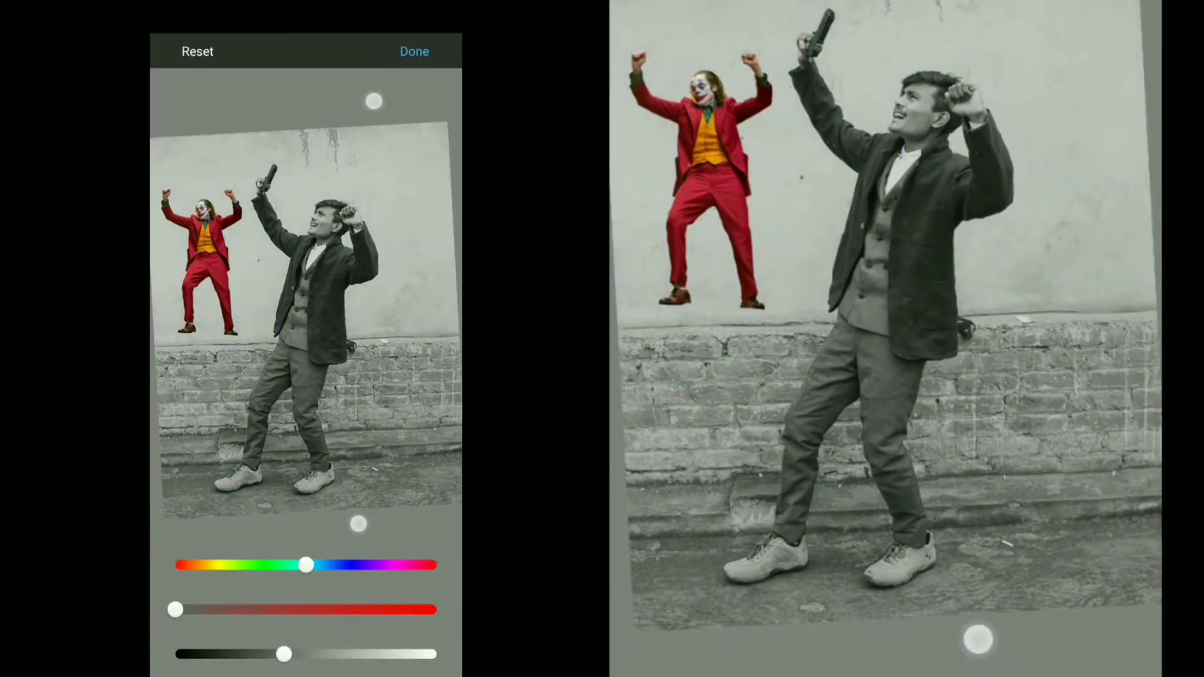
click(414, 52)
Step: Paint colour over the man's grey jacket, vest and trousers
drag(419, 322, 276, 392)
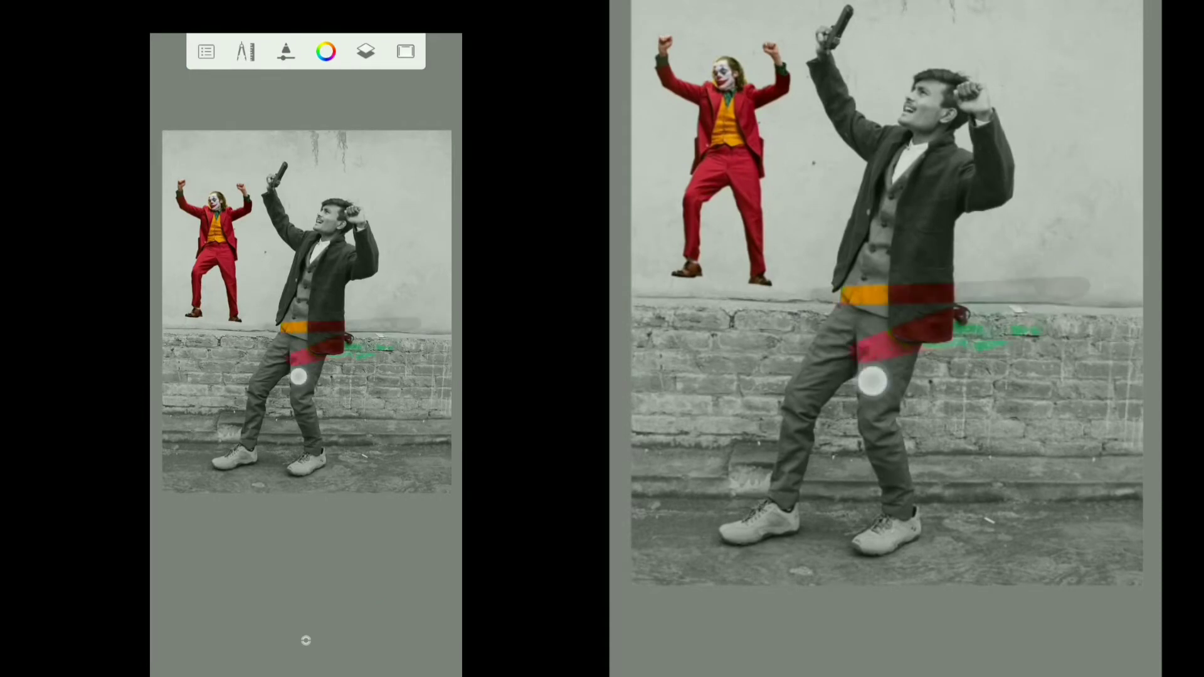
click(306, 640)
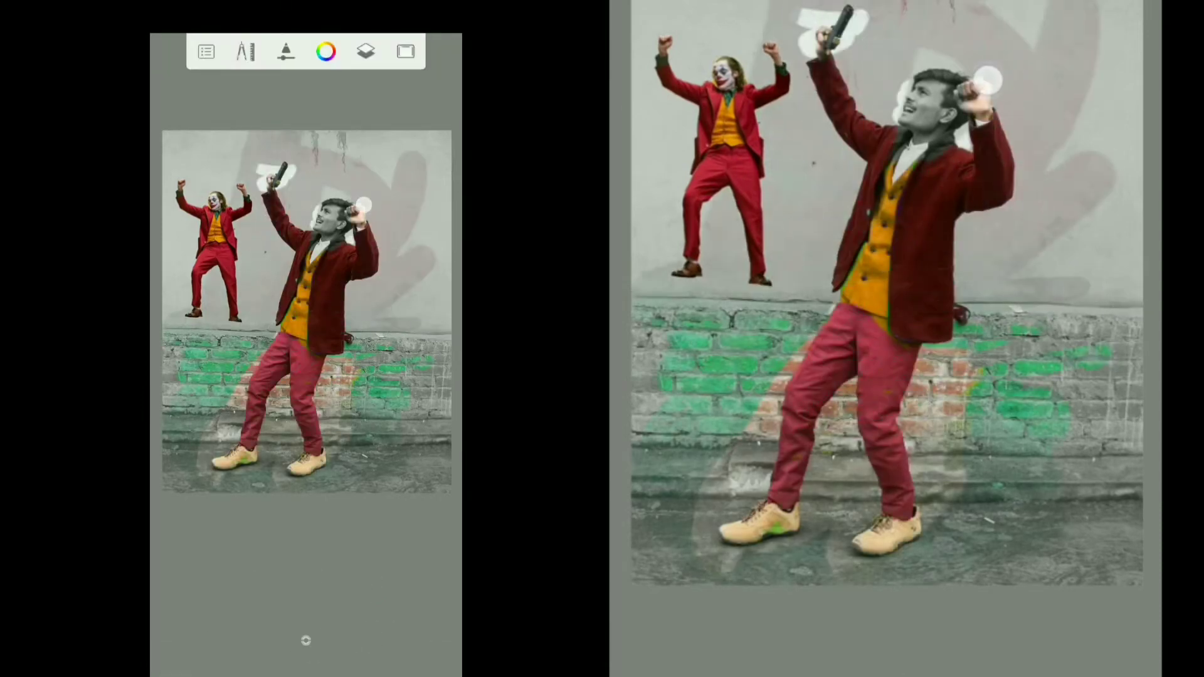
scroll(306, 282, up, 5)
click(305, 641)
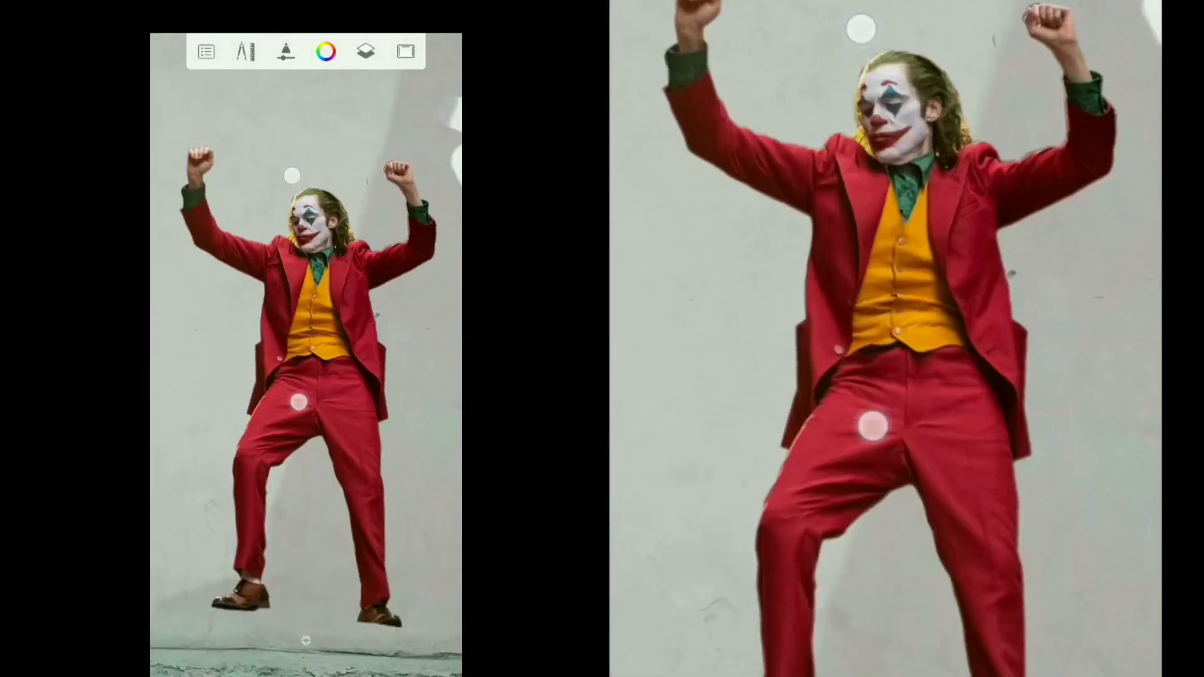
scroll(307, 288, up, 5)
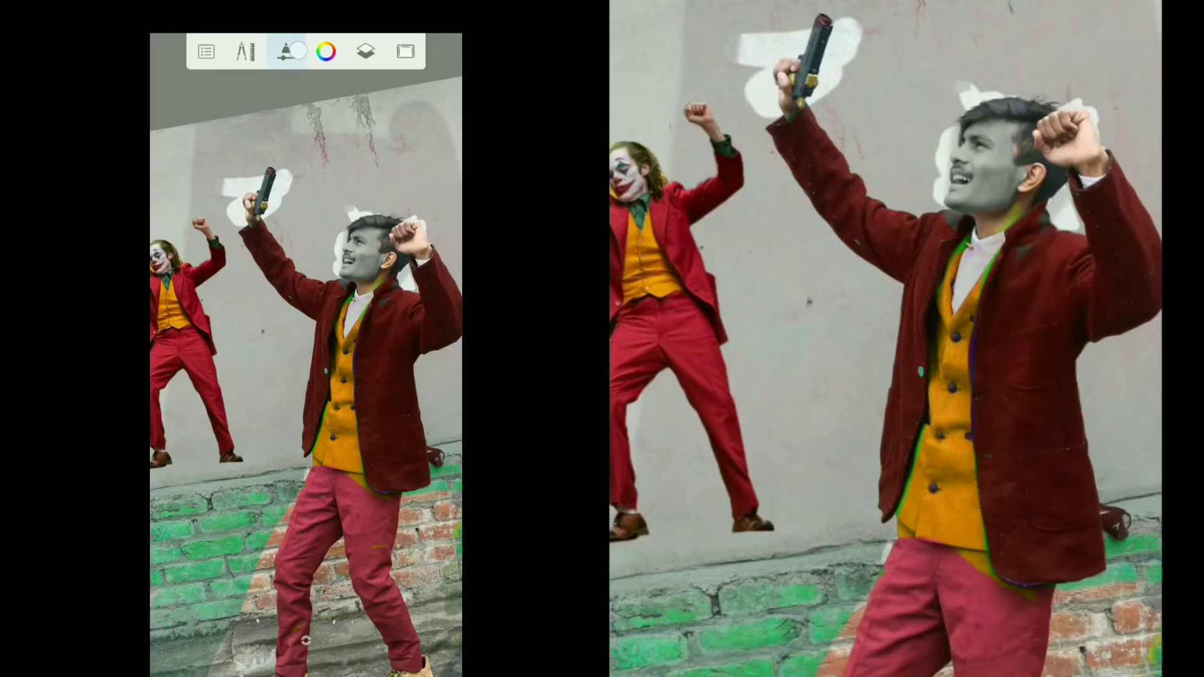
Step: Switch to the Fountain Pen brush from the Brush Library
click(286, 51)
click(241, 61)
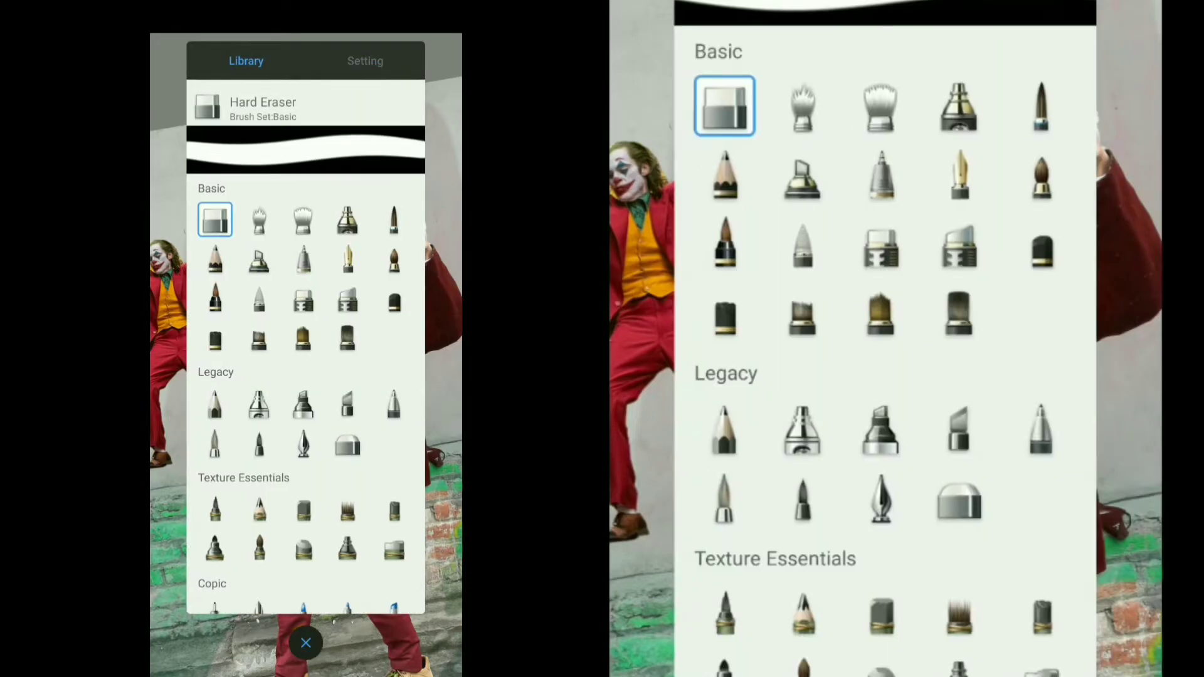
click(347, 258)
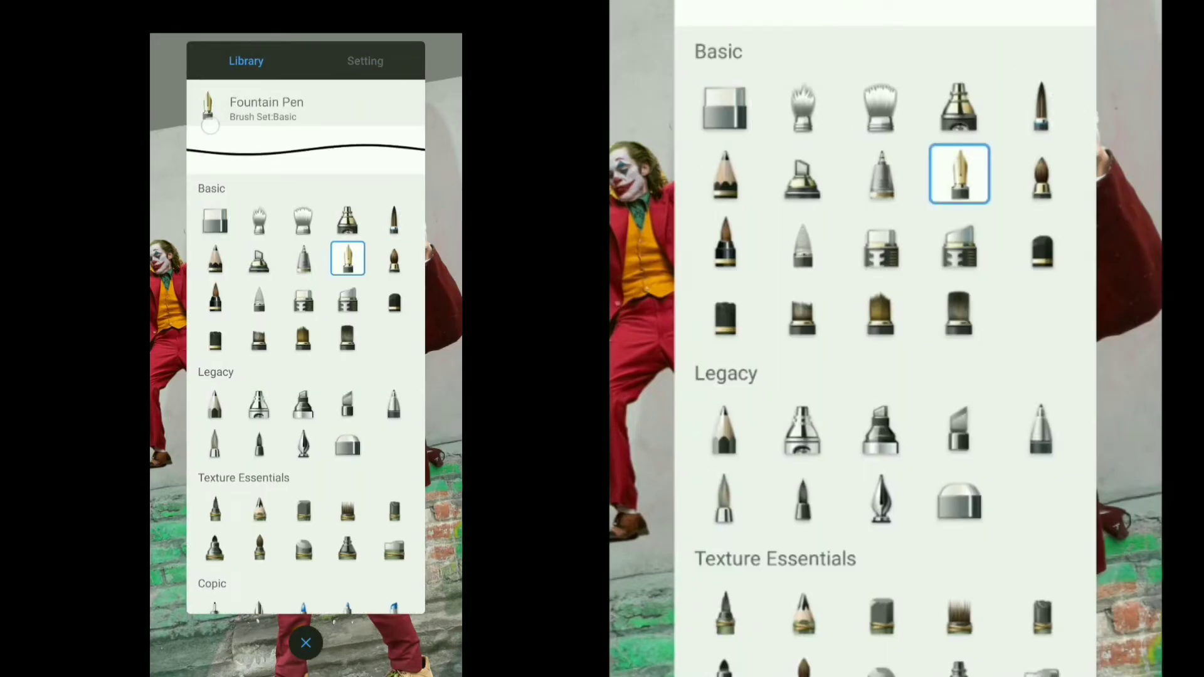
click(306, 642)
Step: Sample the blue of the Joker's eye makeup as the paint colour
scroll(383, 332, up, 10)
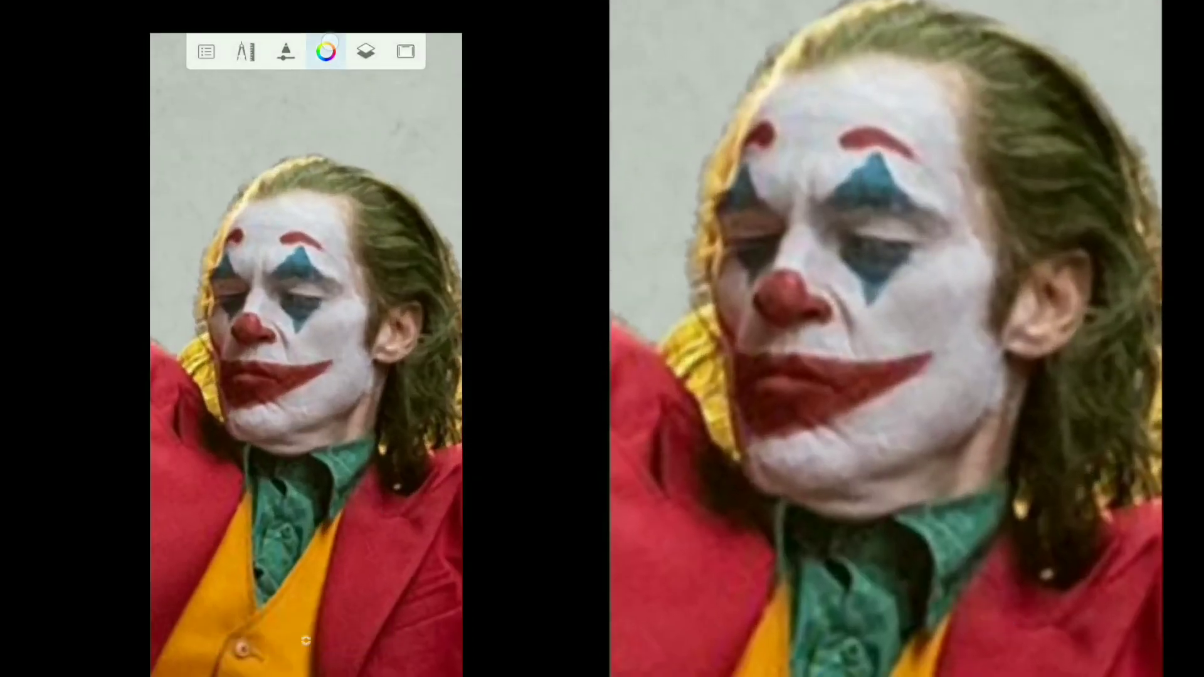
click(326, 51)
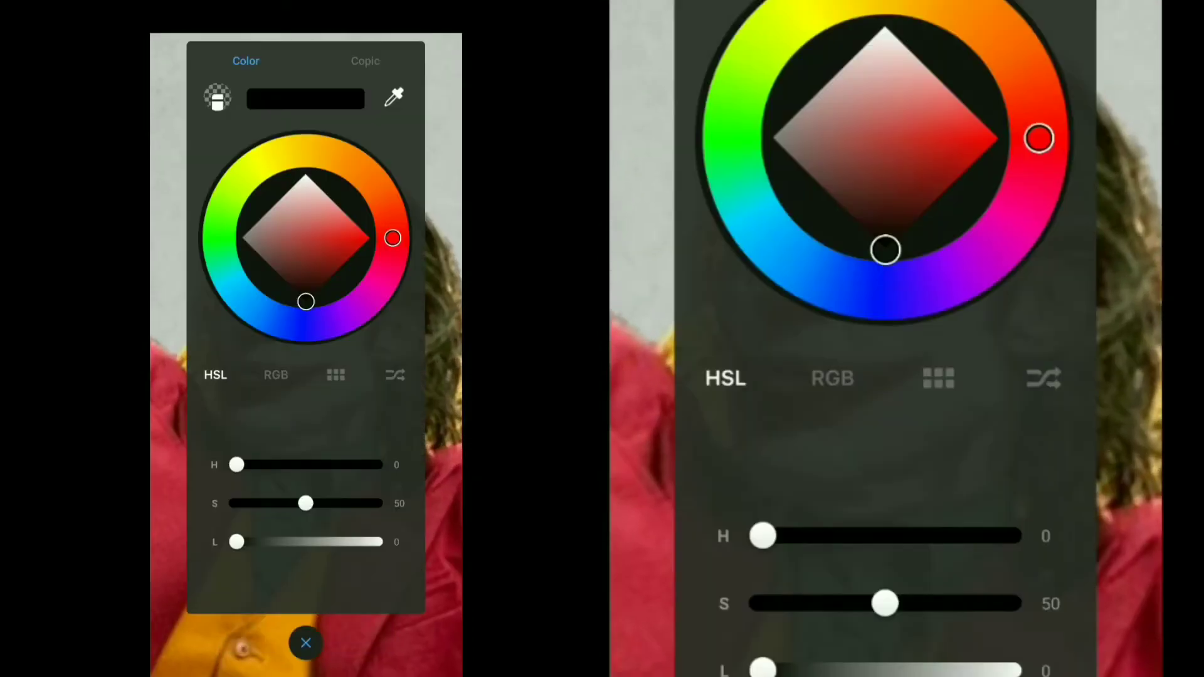
click(395, 99)
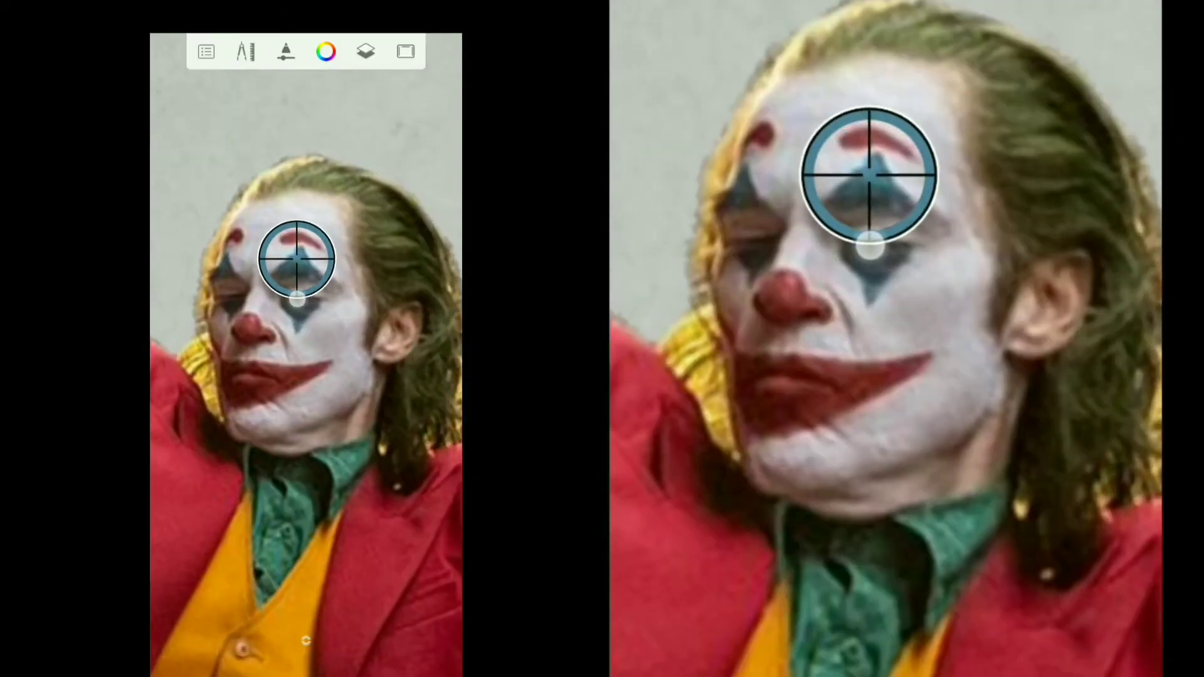
drag(306, 301, 296, 257)
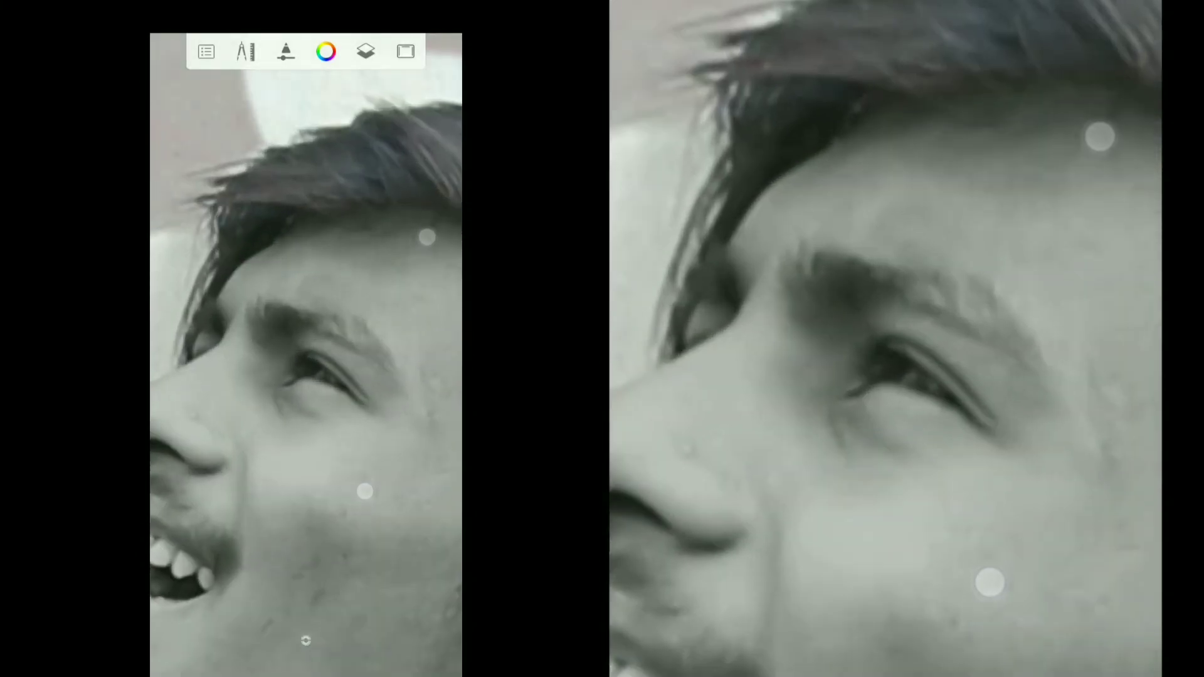
Step: Set the painting layer's blending to Overlay
click(366, 51)
click(449, 332)
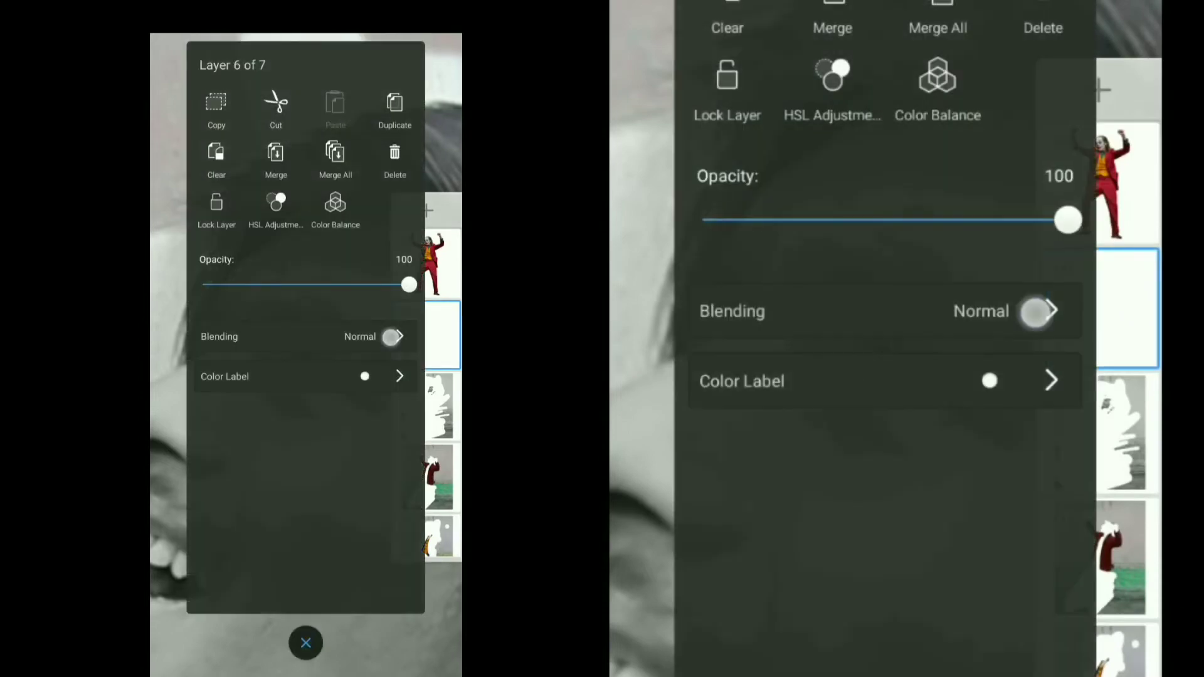
click(390, 337)
click(232, 482)
click(306, 643)
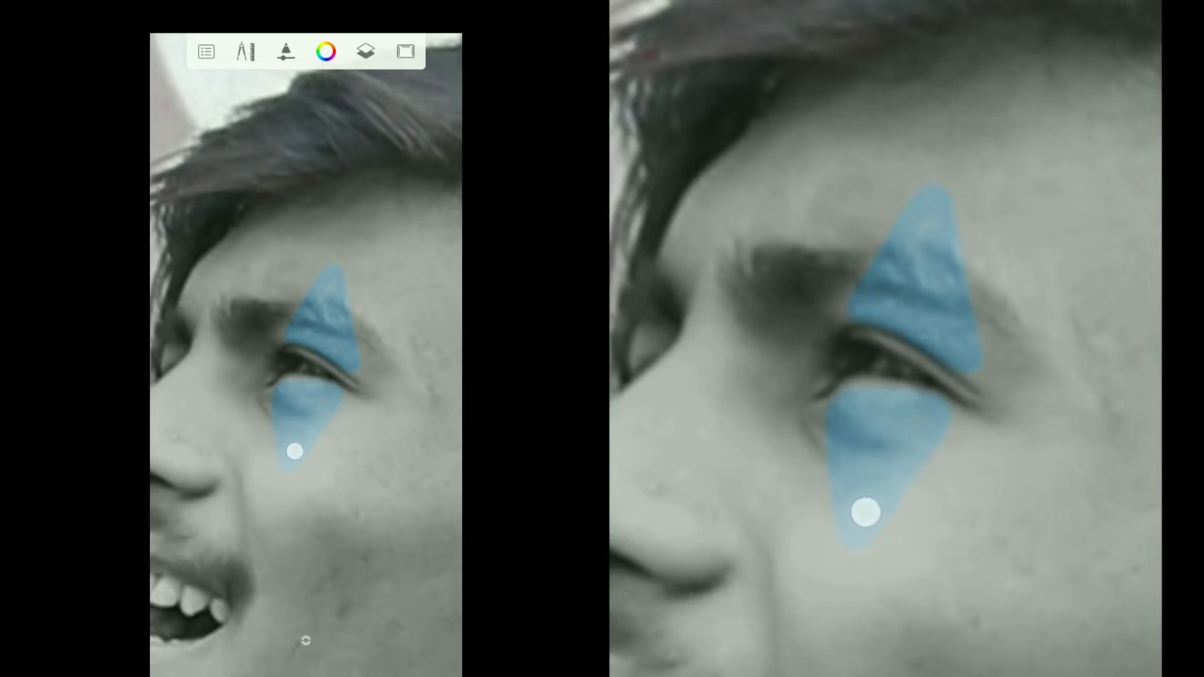
Step: Sample the red of the Joker's lips as the paint colour
scroll(294, 451, down, 3)
scroll(327, 408, down, 3)
scroll(363, 377, down, 3)
scroll(392, 362, down, 2)
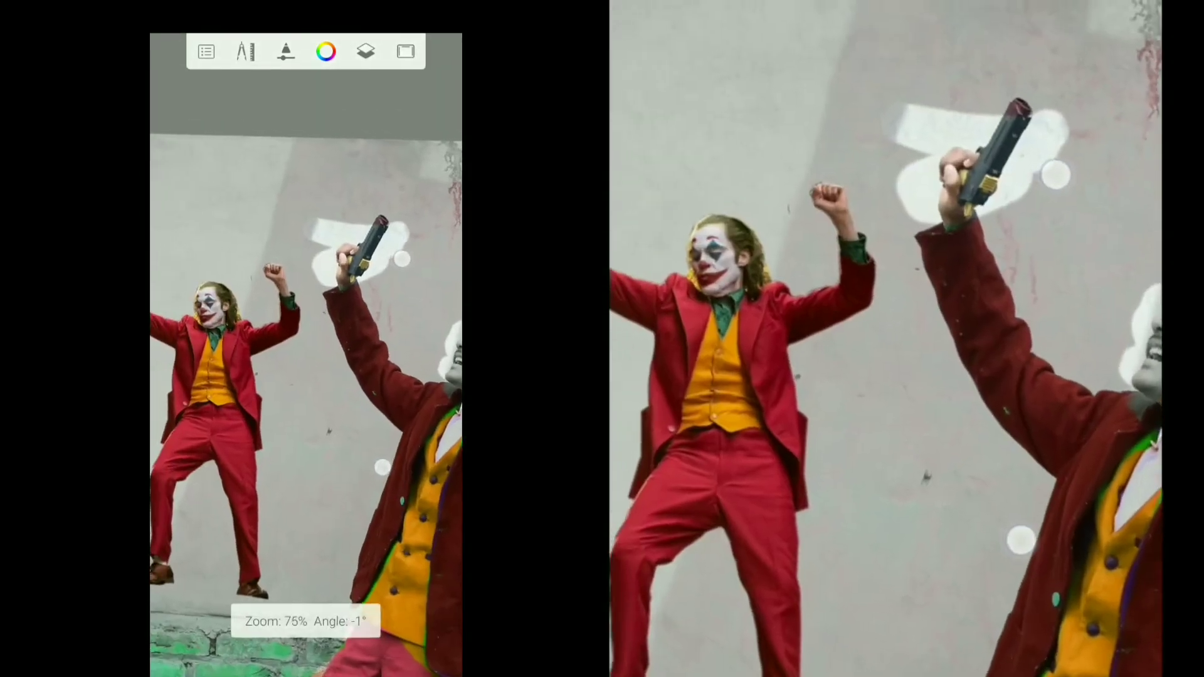
scroll(392, 362, up, 5)
scroll(301, 439, up, 5)
click(325, 51)
click(395, 96)
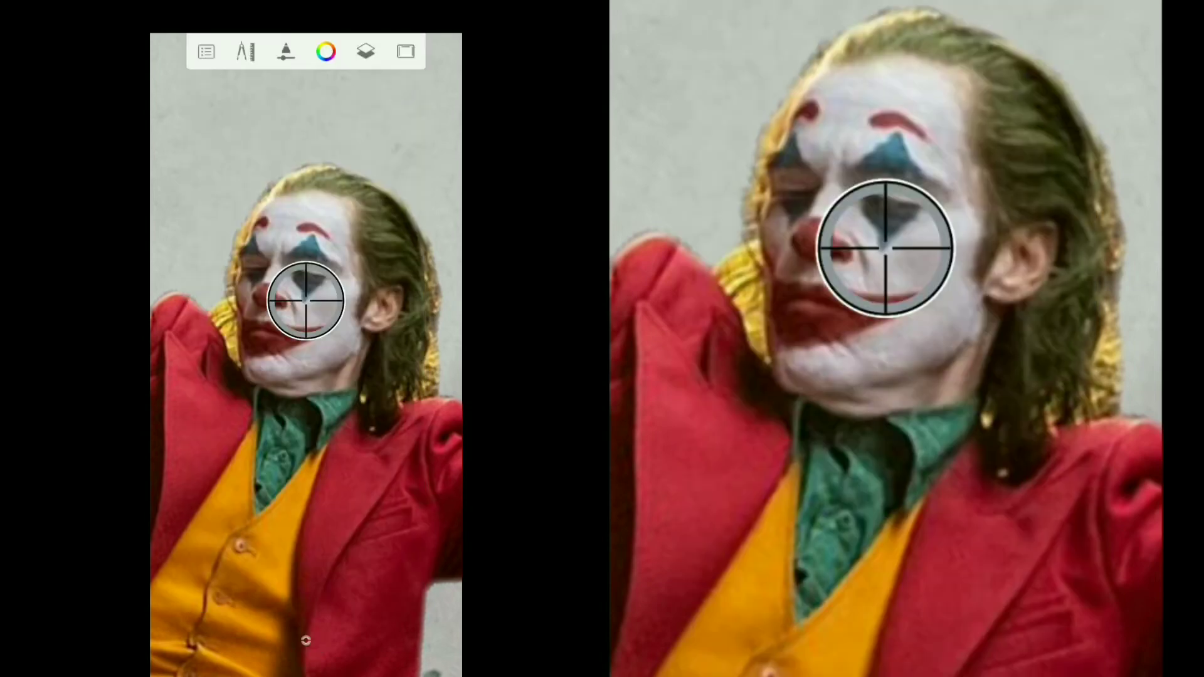
drag(306, 301, 269, 295)
Step: Paint a red nose tip and a red widened smile on the man's face
scroll(216, 289, right, 5)
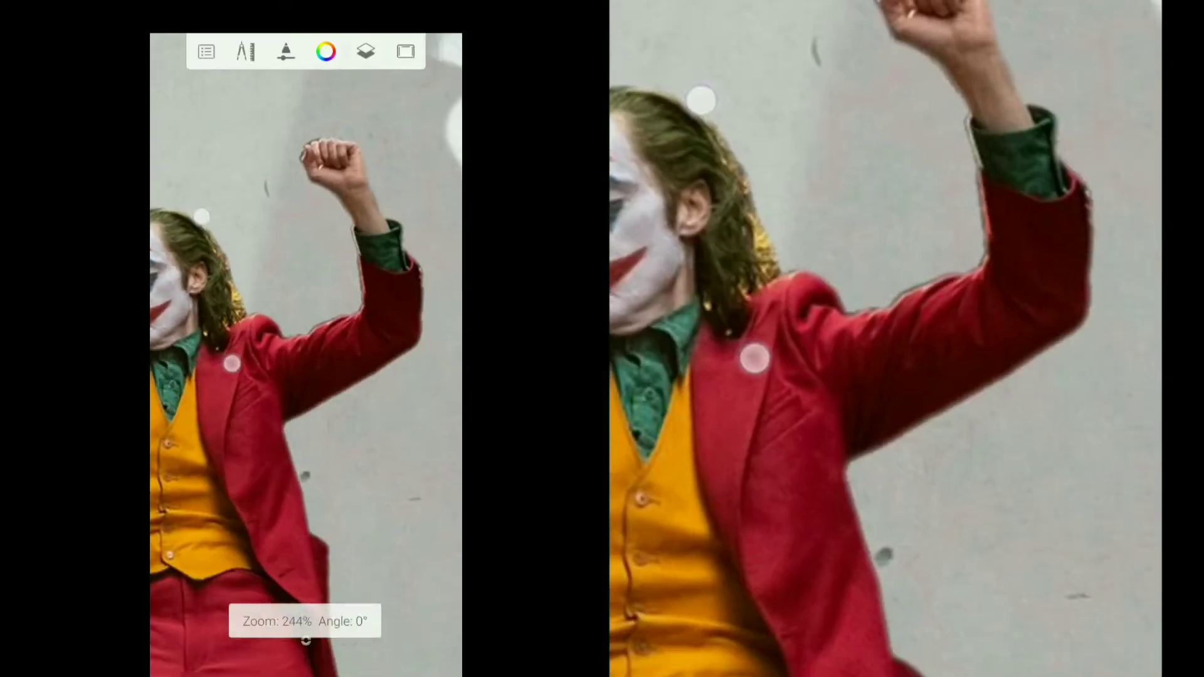
scroll(232, 362, up, 2)
scroll(282, 376, up, 3)
scroll(326, 389, up, 3)
scroll(363, 396, up, 3)
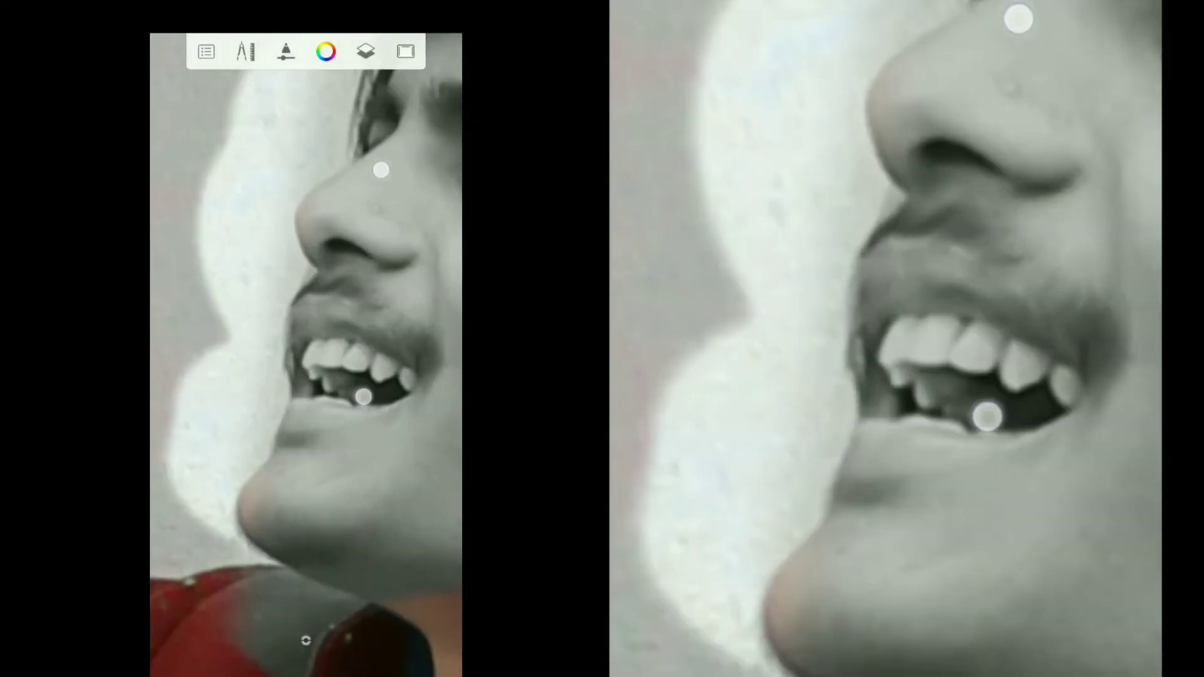
scroll(363, 396, up, 3)
drag(341, 238, 326, 202)
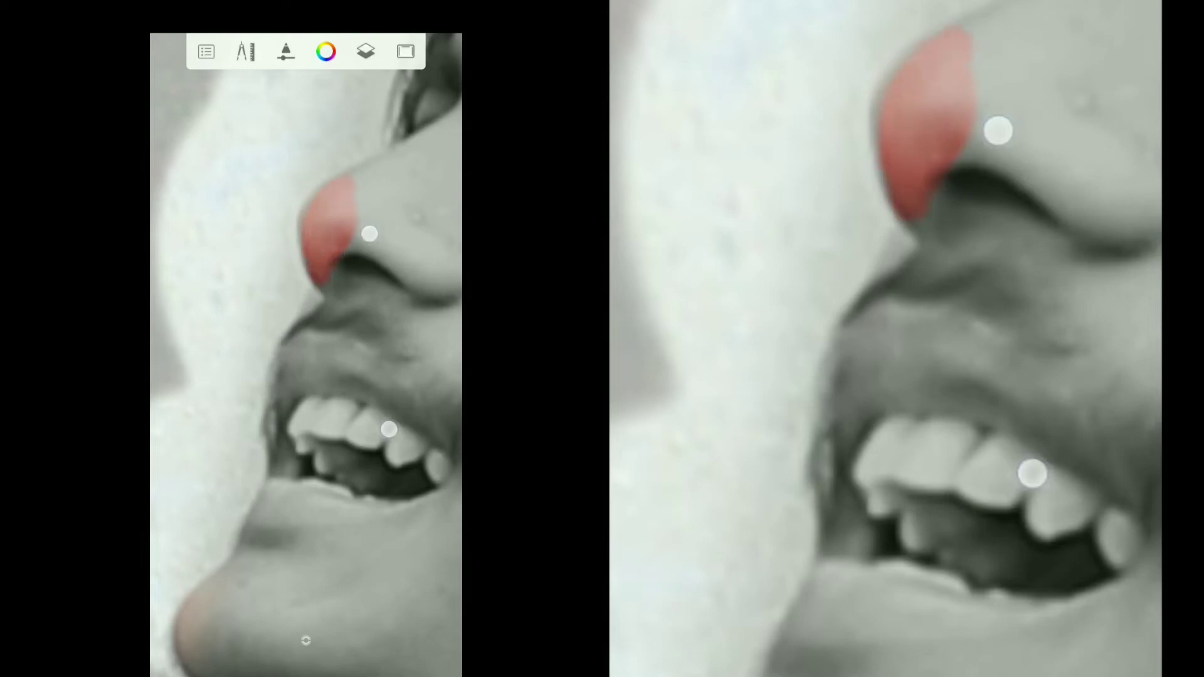
scroll(379, 331, down, 3)
mouse_move(254, 266)
mouse_down()
mouse_move(234, 384)
mouse_move(298, 298)
mouse_up()
click(305, 640)
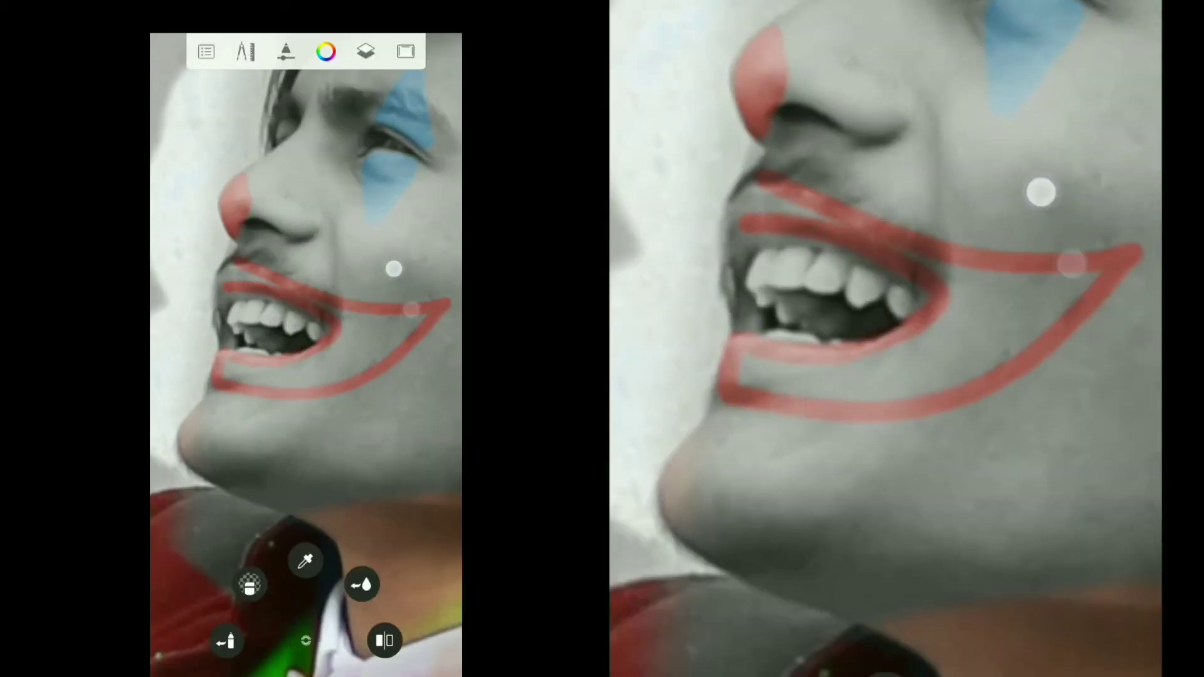
scroll(311, 467, up, 5)
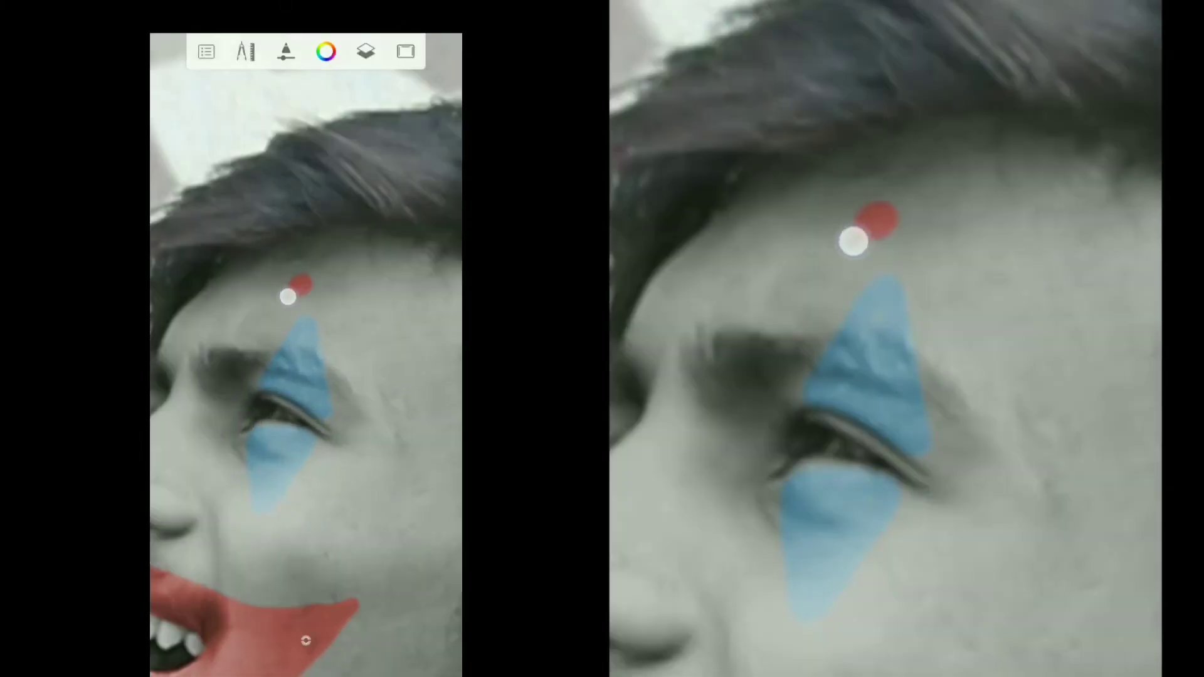
scroll(308, 314, down, 10)
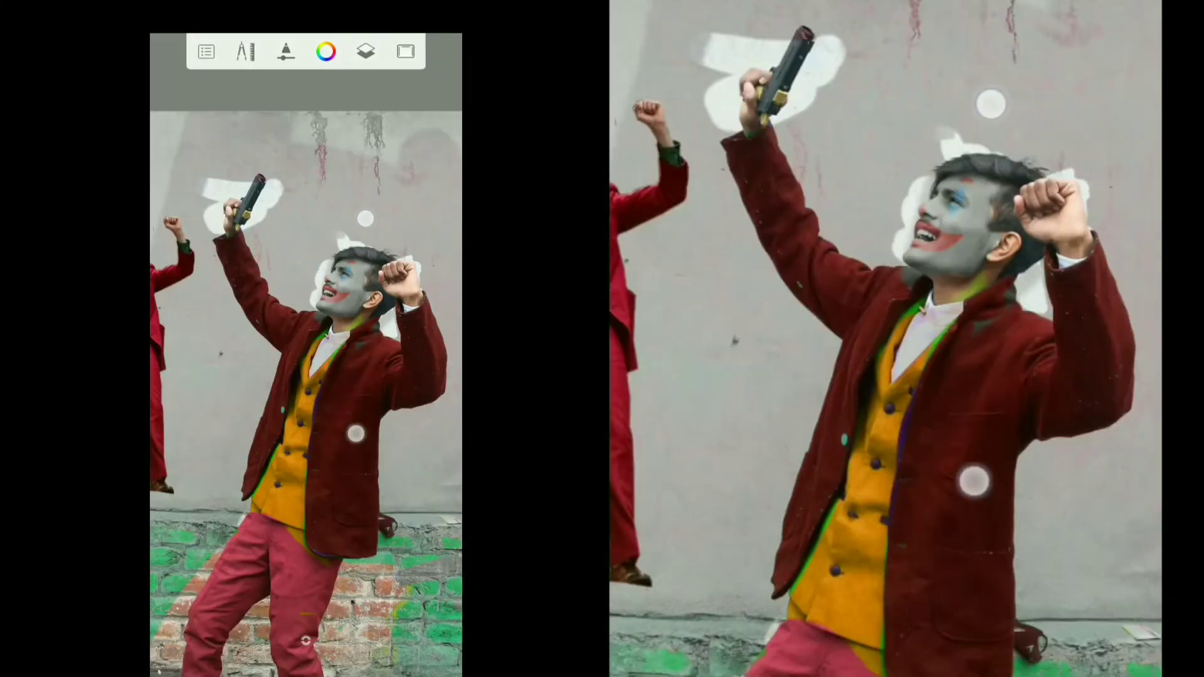
Step: Rotate the canvas upright and bring up the Layers panel
scroll(360, 327, down, 10)
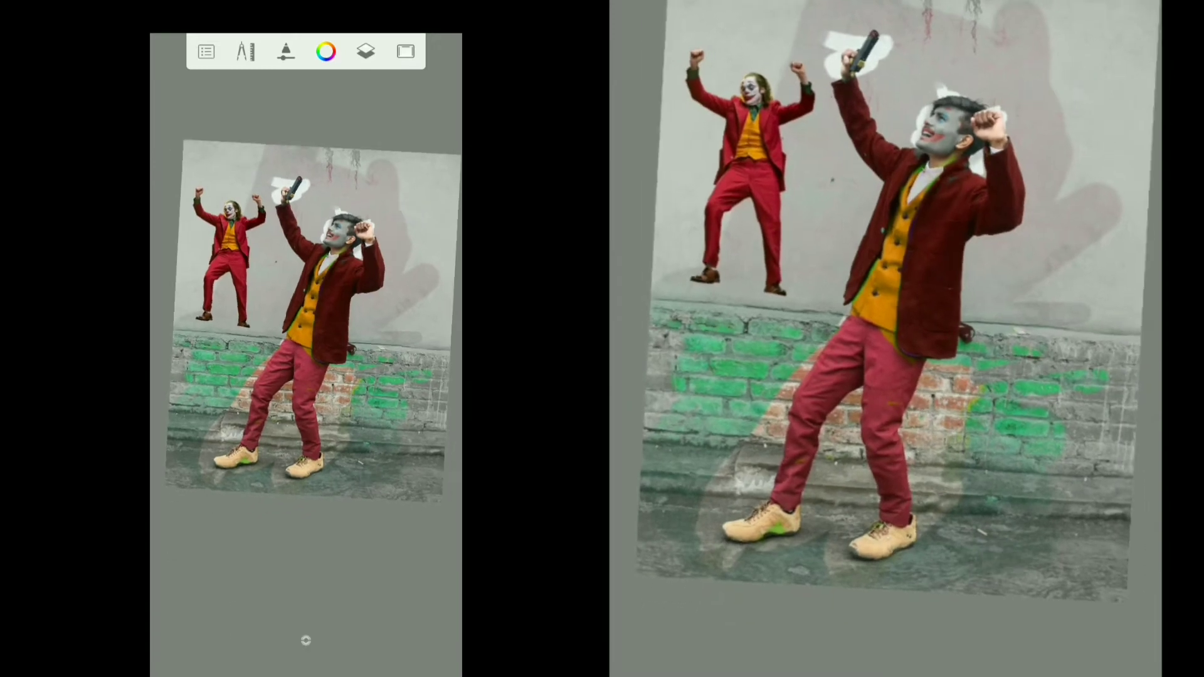
drag(390, 118, 378, 126)
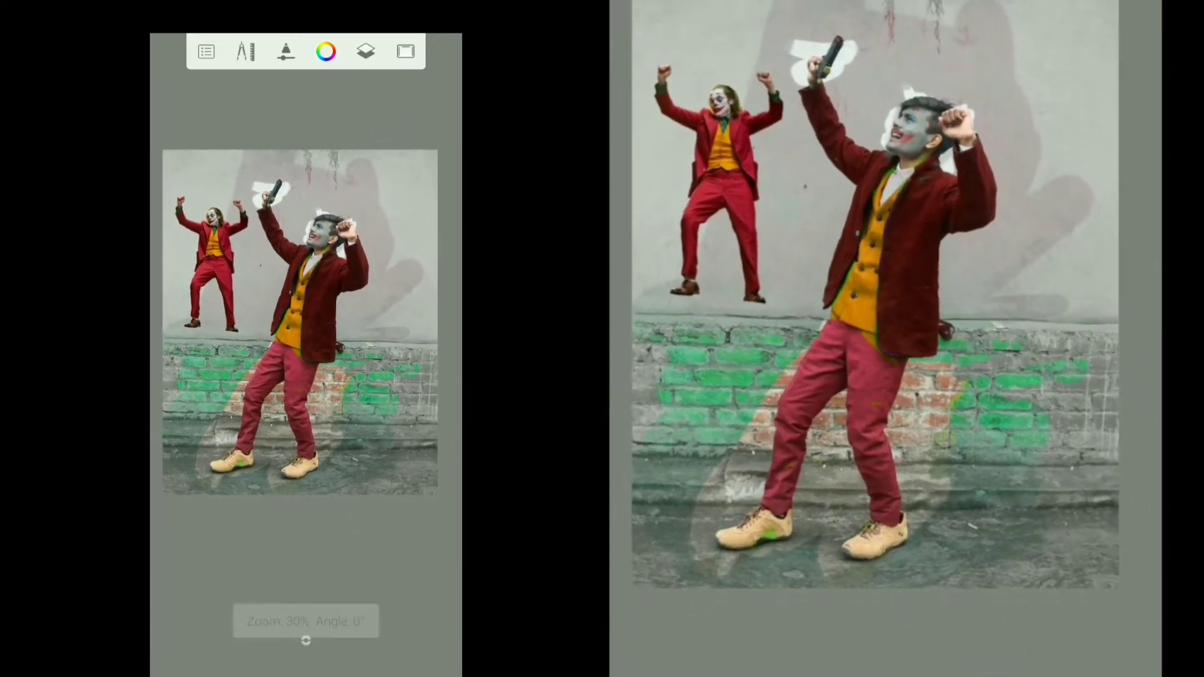
click(367, 52)
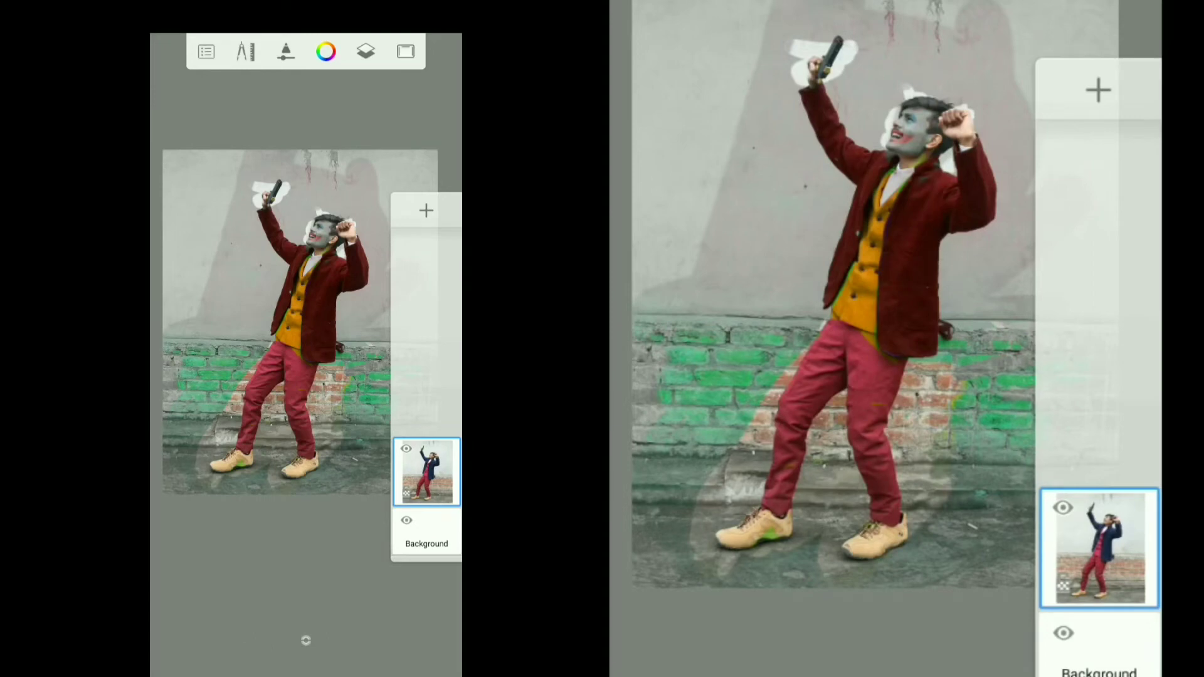
Step: Switch to the Hard Eraser at size 14.8
click(286, 51)
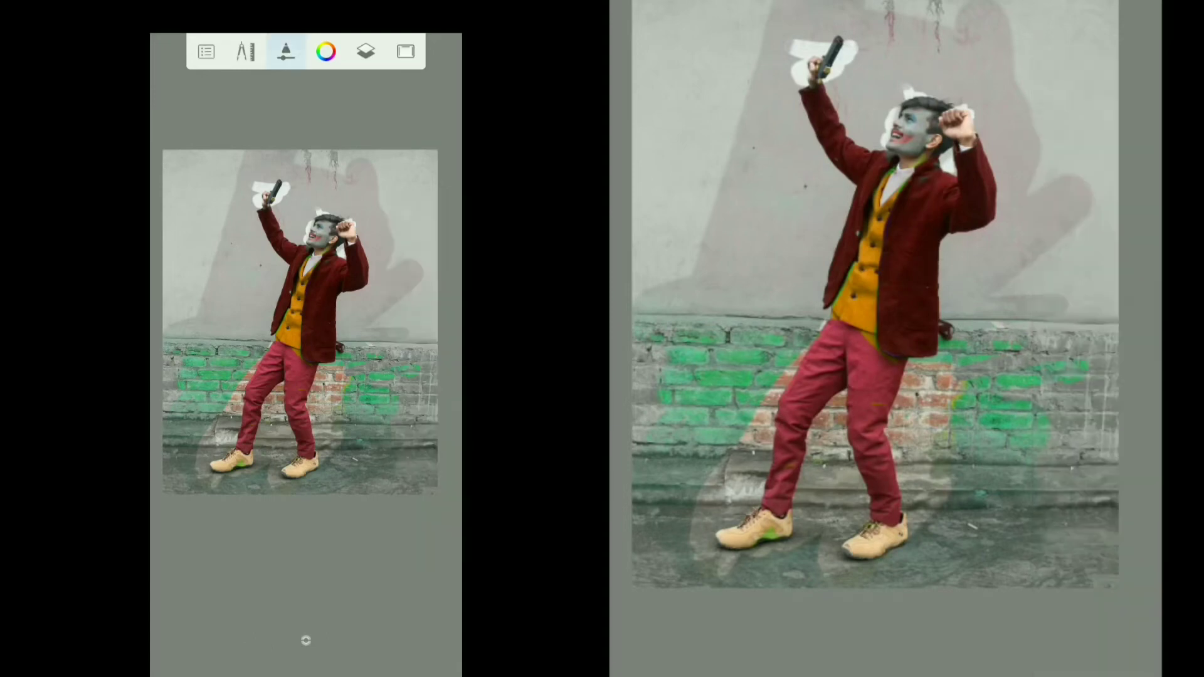
click(286, 52)
click(213, 220)
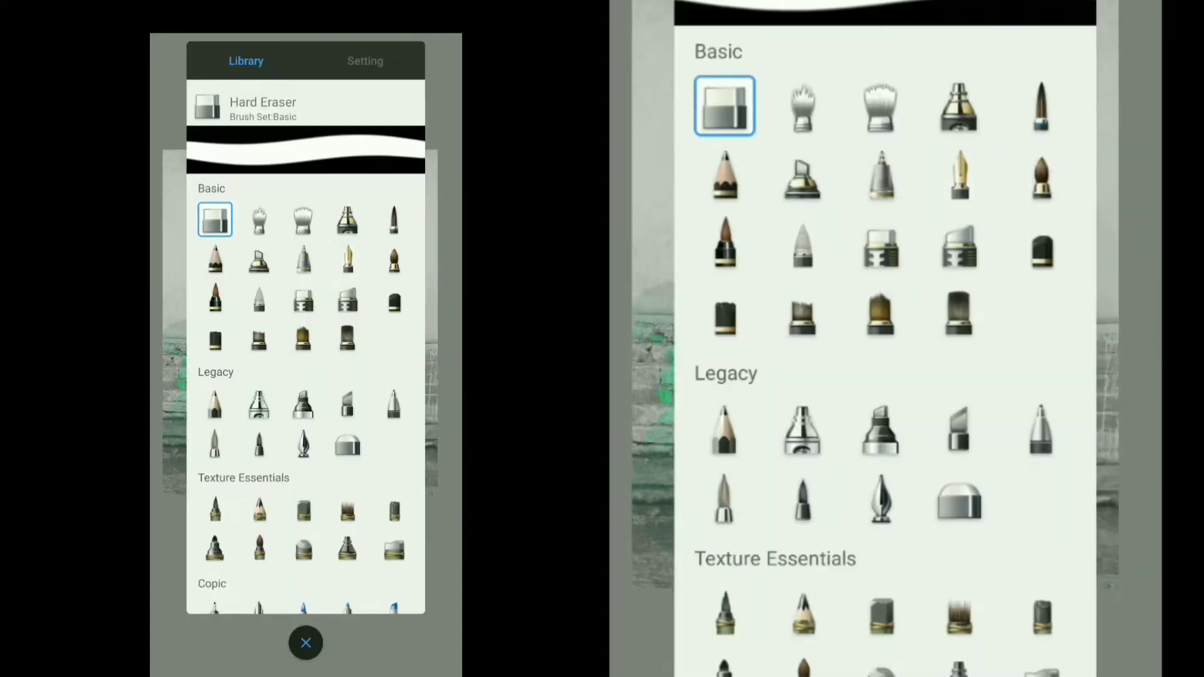
click(365, 61)
drag(290, 213, 226, 213)
click(306, 643)
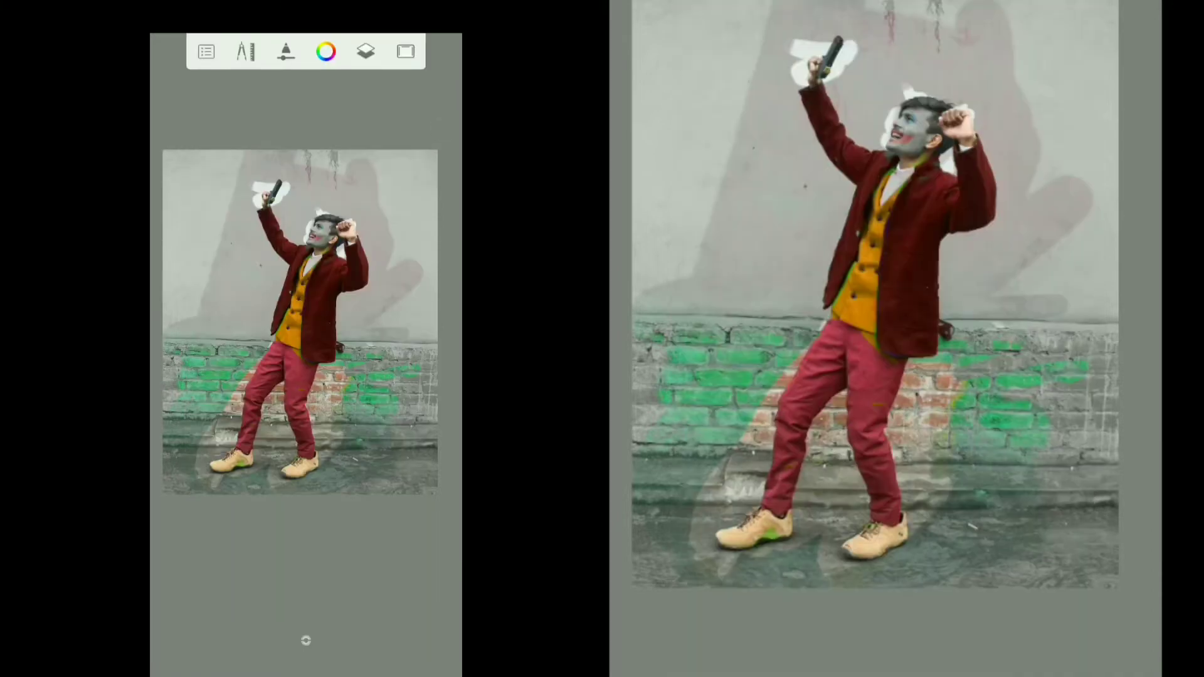
Step: Erase the wall around the man's legs, boot and jacket edge
scroll(376, 376, up, 5)
drag(336, 398, 327, 257)
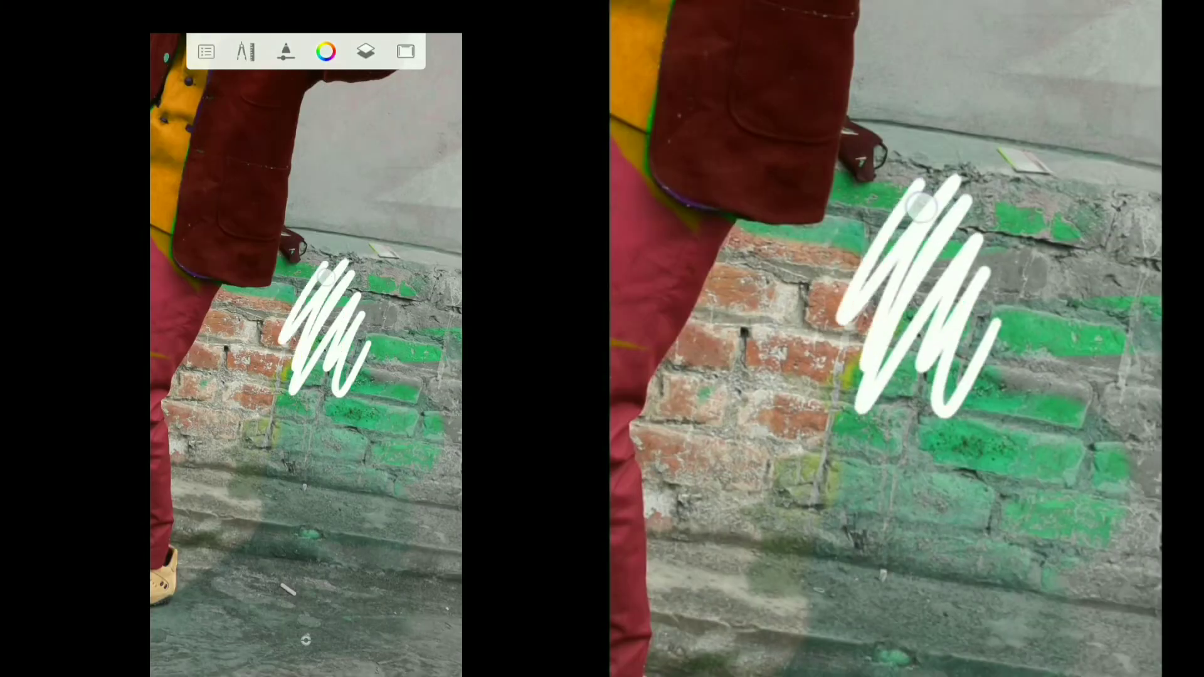
scroll(306, 376, up, 5)
drag(278, 402, 251, 383)
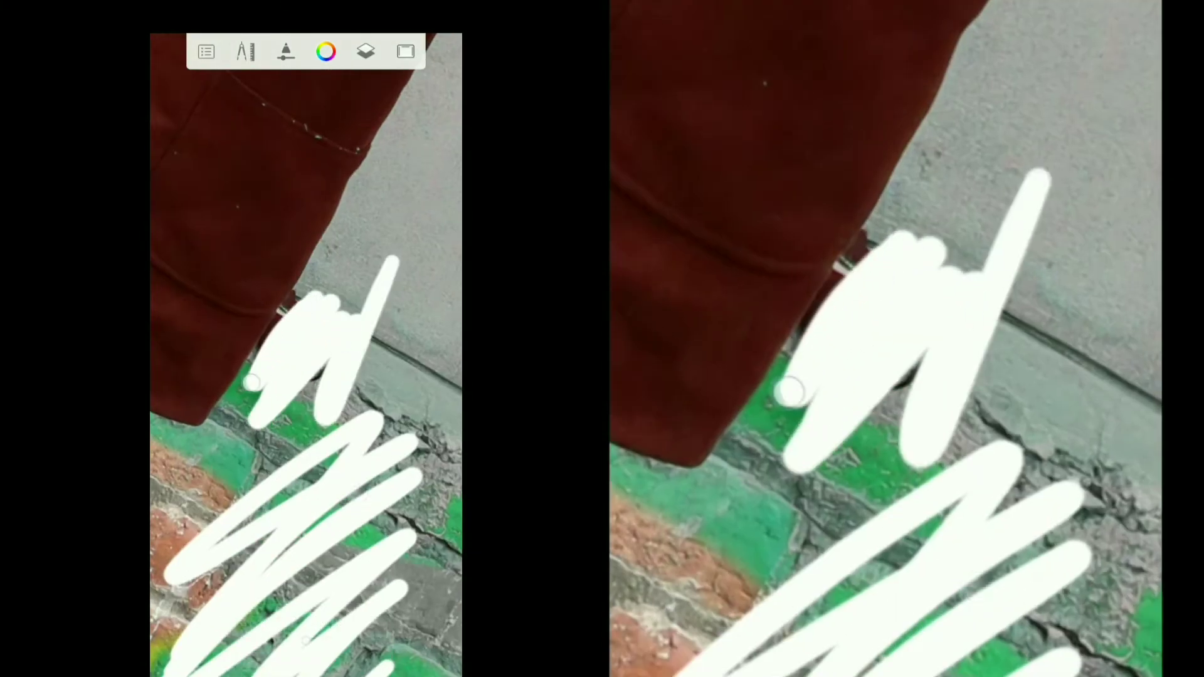
drag(296, 297, 387, 148)
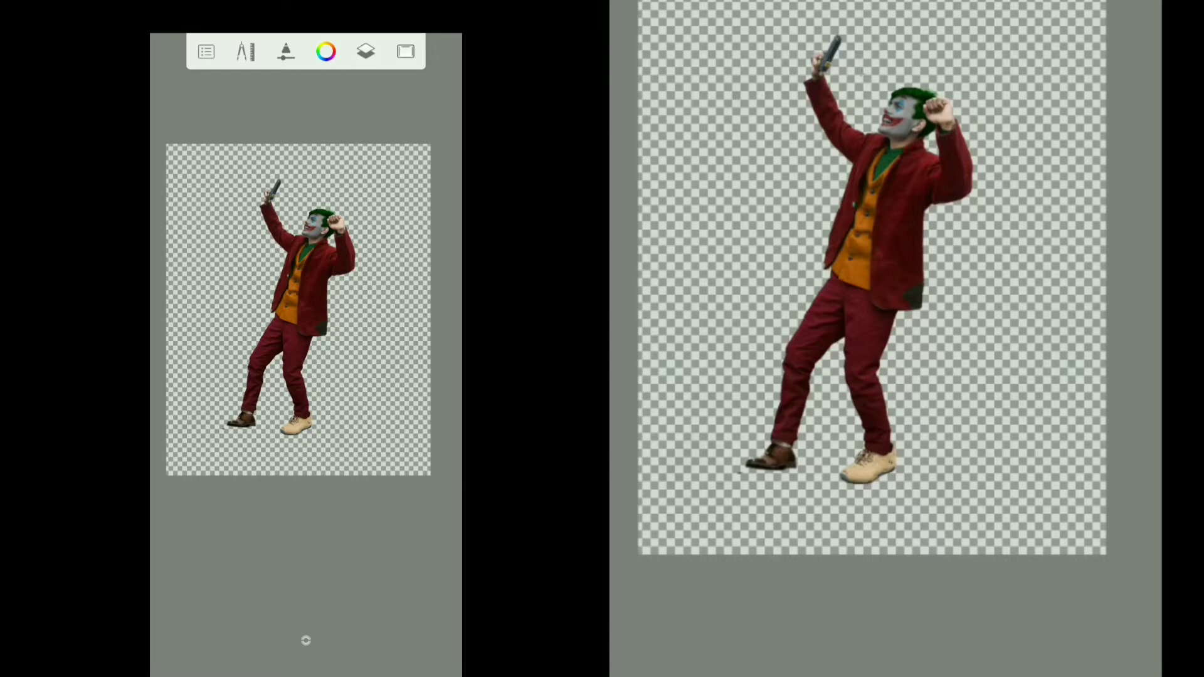
scroll(376, 250, up, 2)
scroll(376, 250, up, 3)
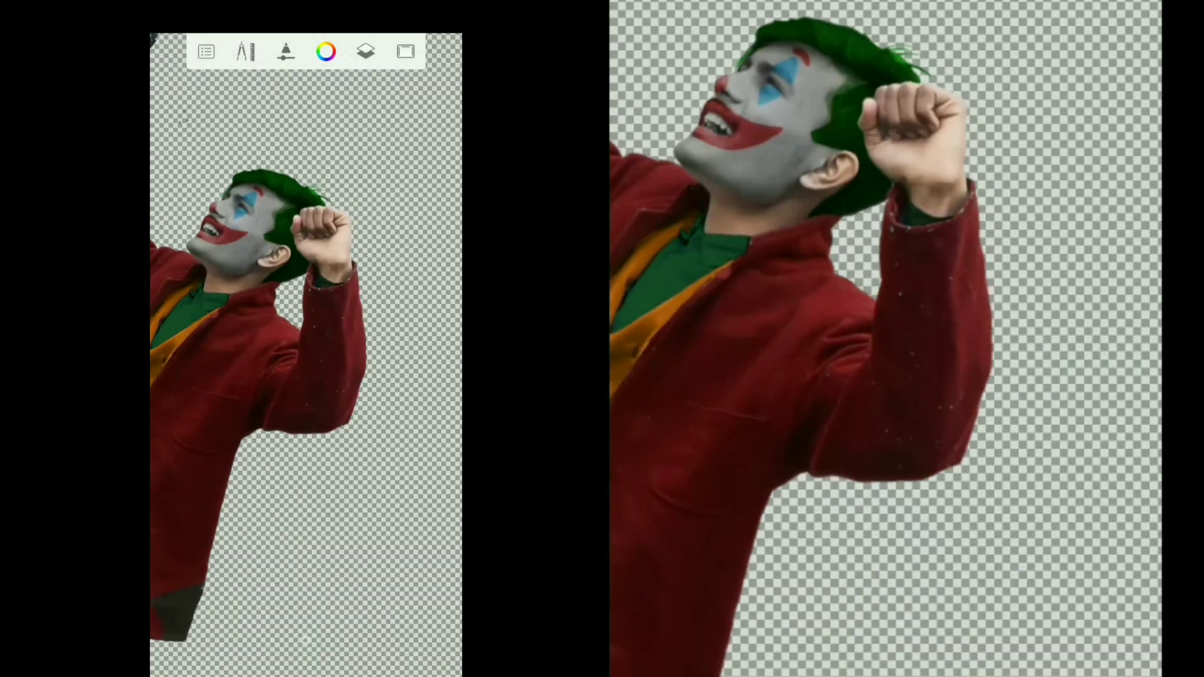
scroll(376, 251, up, 2)
scroll(376, 251, up, 1)
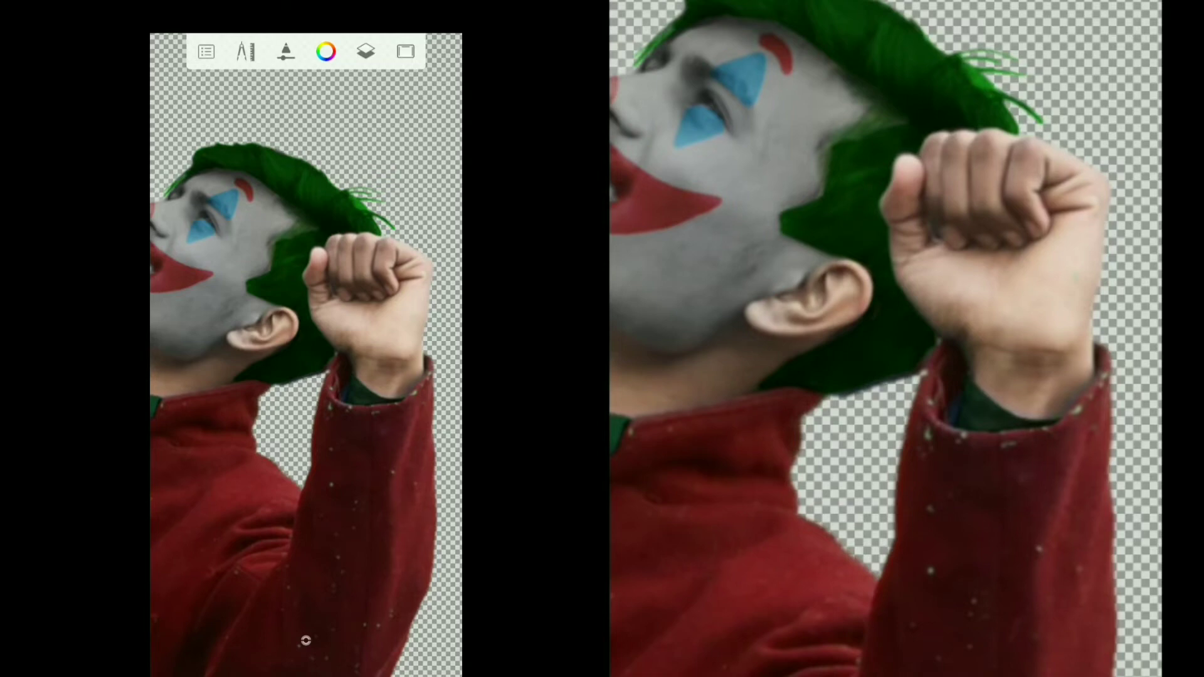
scroll(361, 314, down, 3)
scroll(361, 313, down, 3)
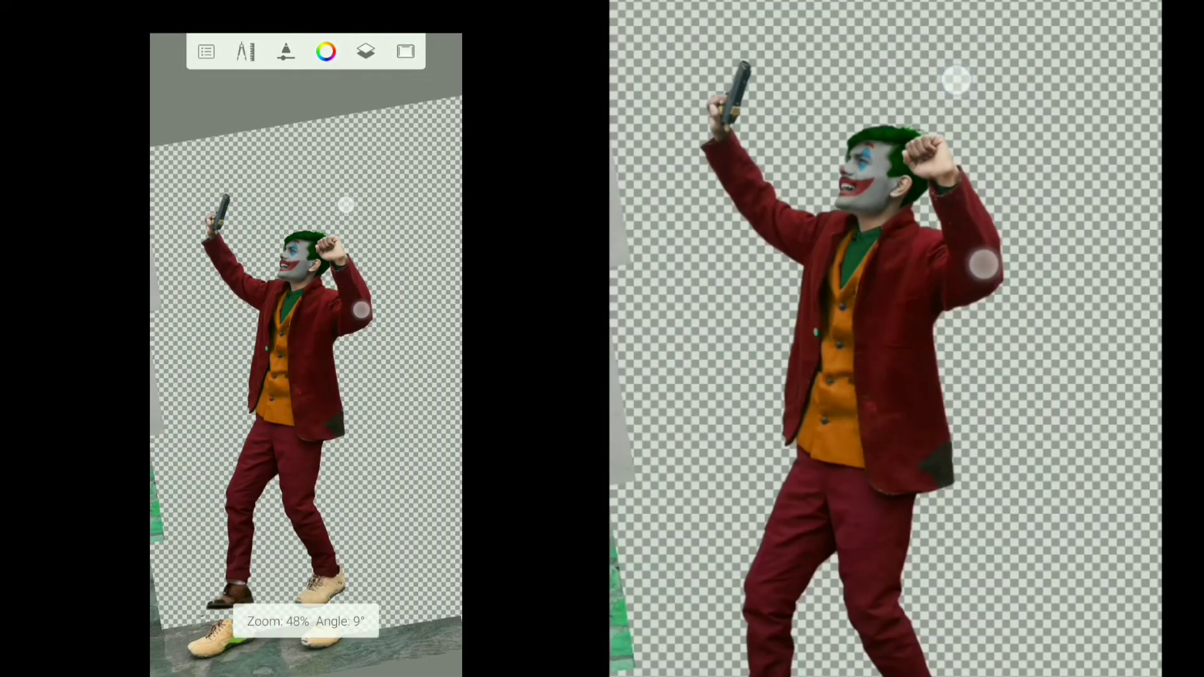
click(365, 51)
click(426, 210)
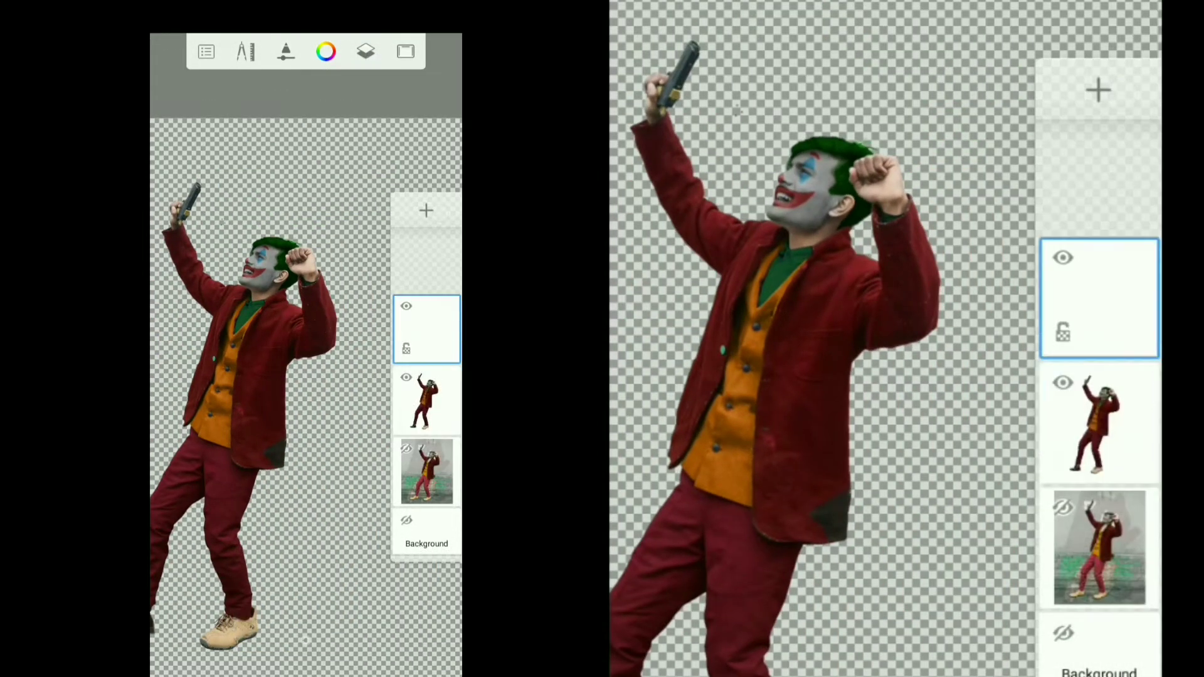
click(325, 51)
click(216, 252)
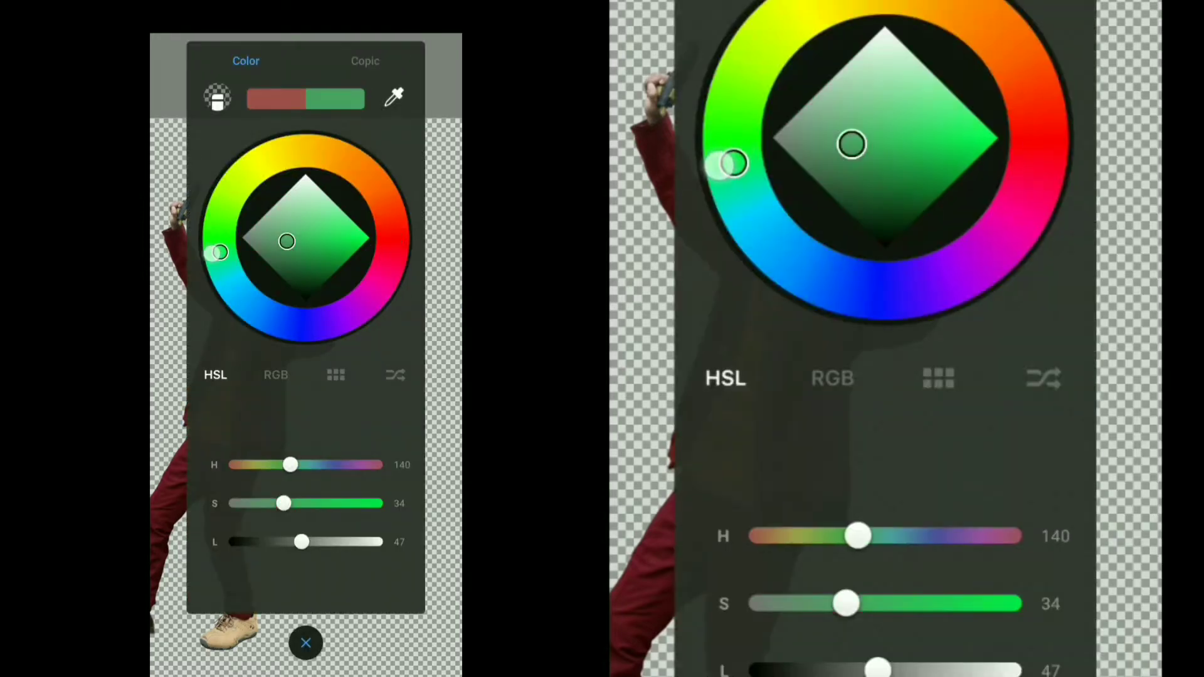
drag(203, 268, 176, 239)
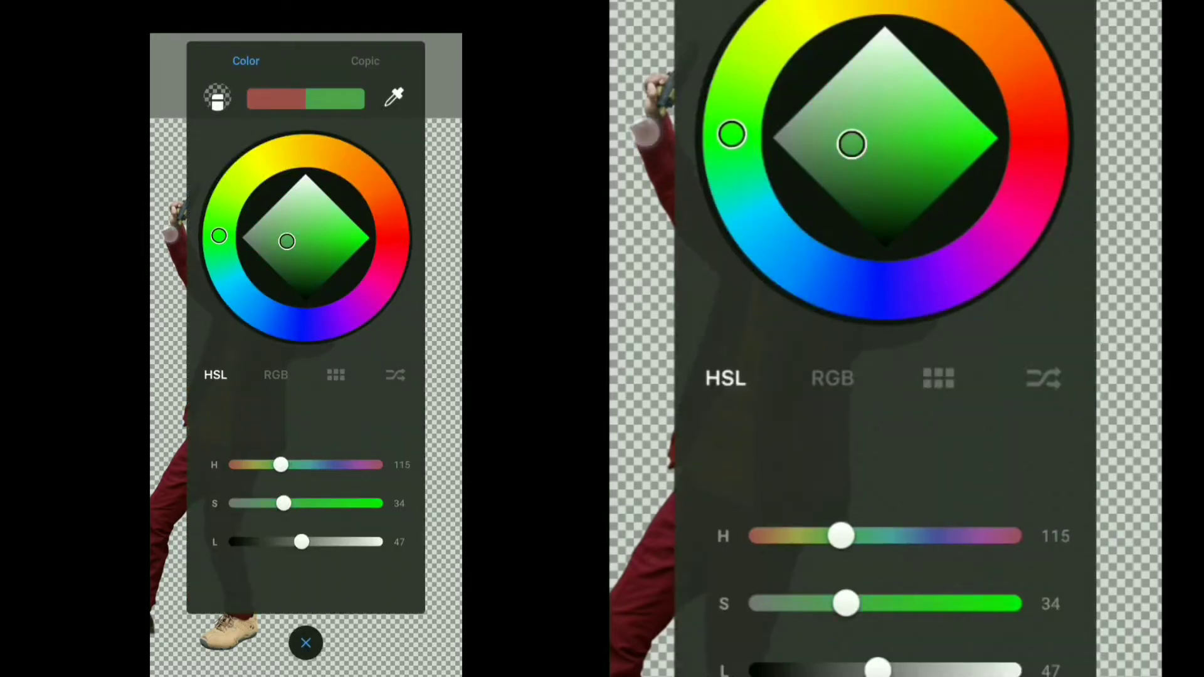
click(170, 234)
click(286, 51)
click(443, 154)
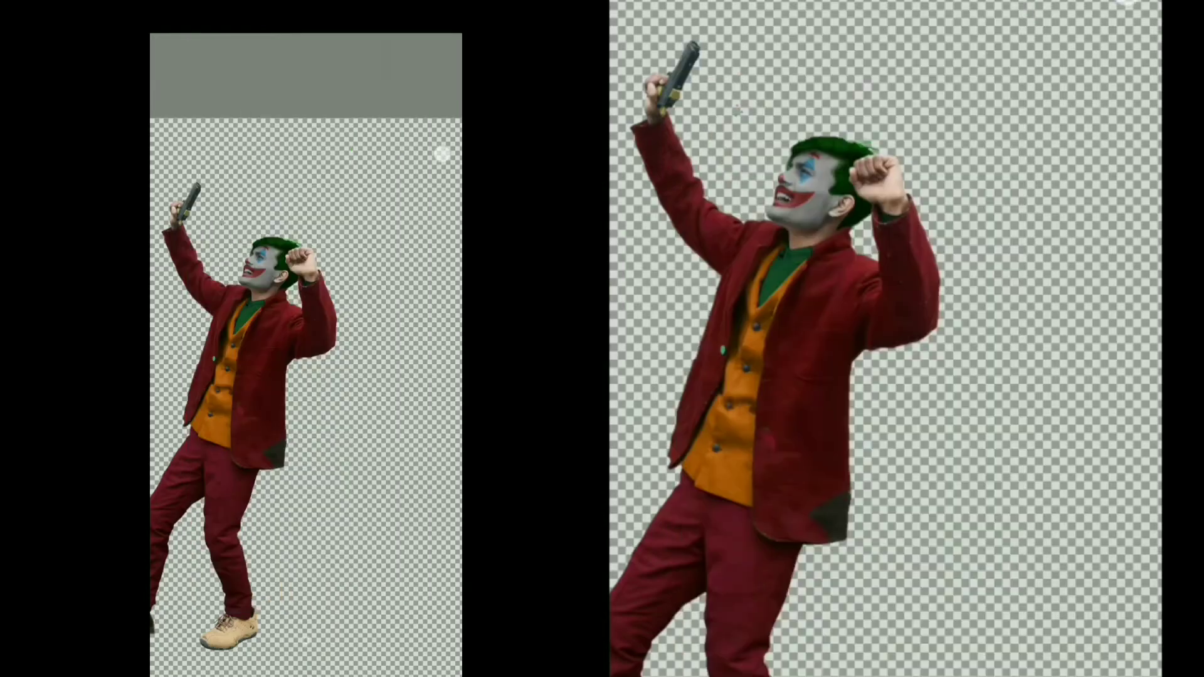
click(440, 325)
click(379, 336)
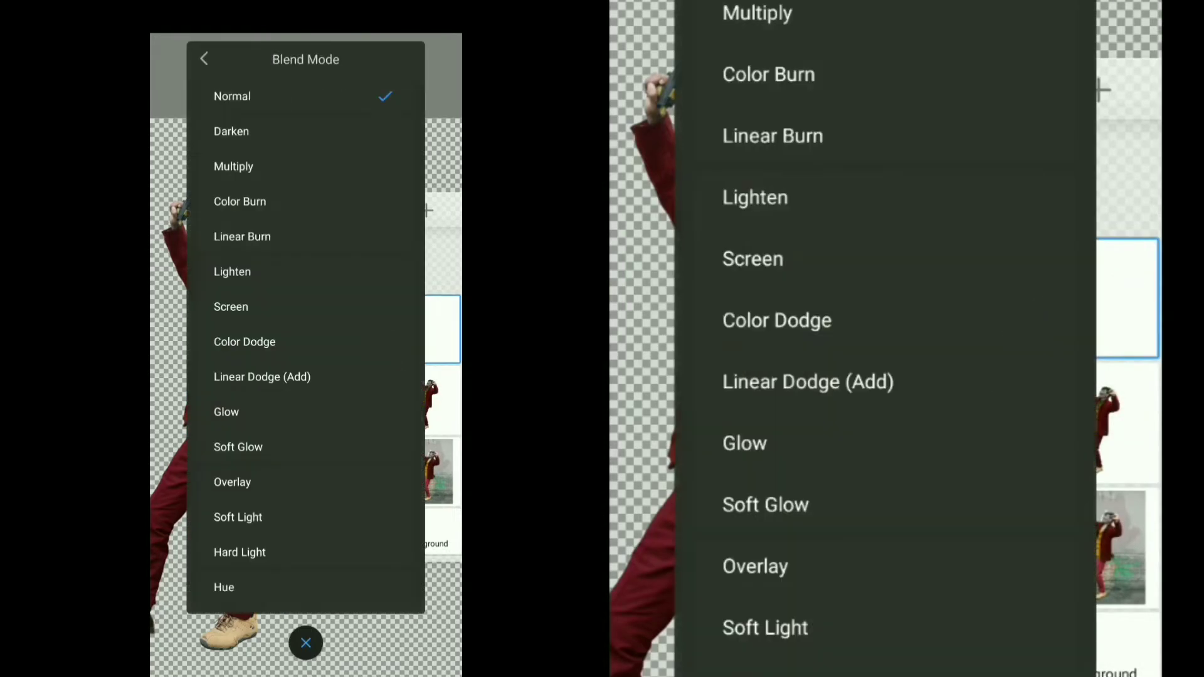
click(306, 642)
scroll(358, 195, up, 10)
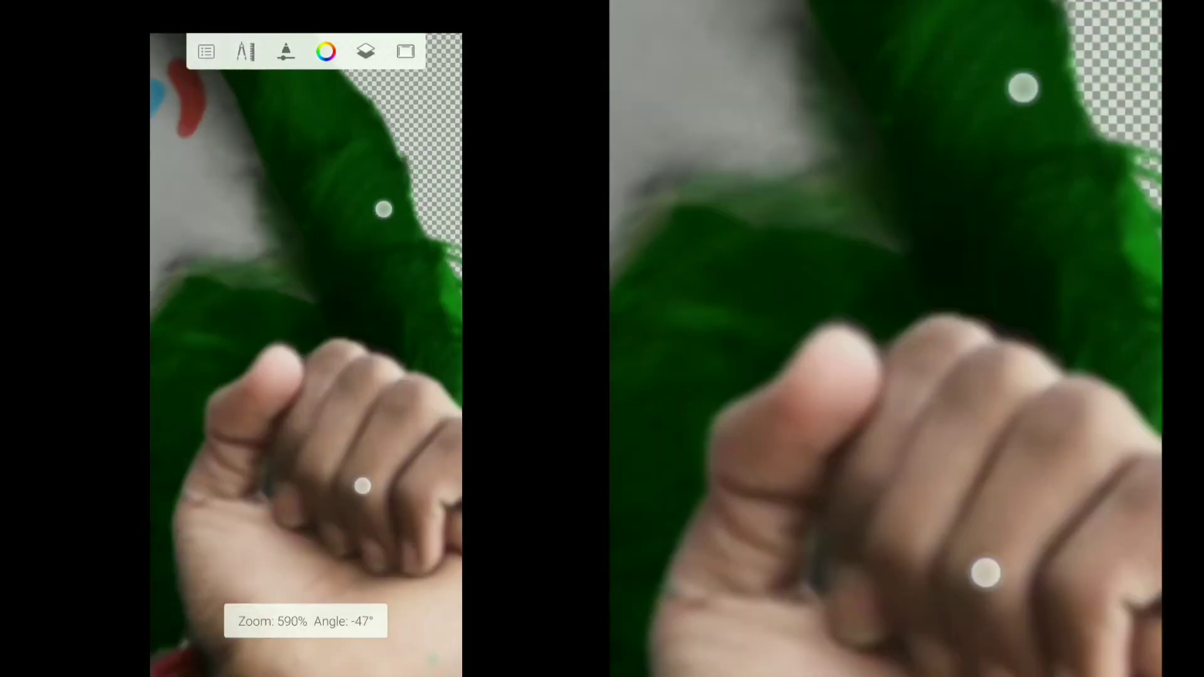
drag(358, 195, 382, 249)
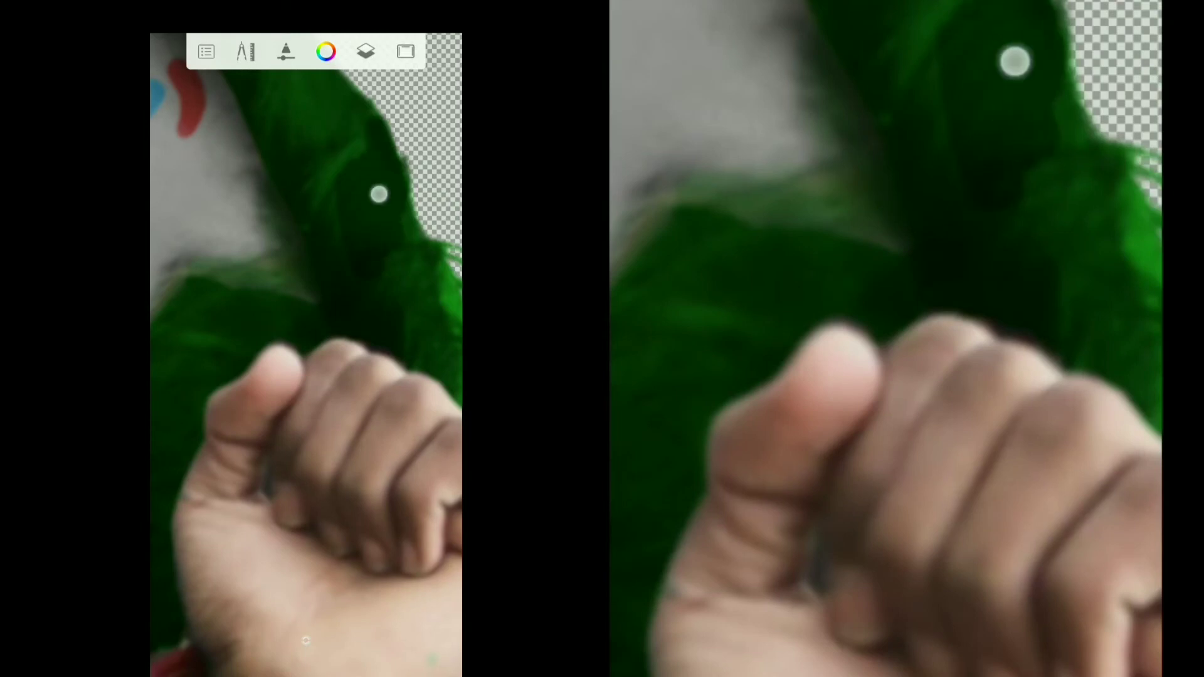
drag(379, 194, 298, 140)
scroll(342, 238, up, 3)
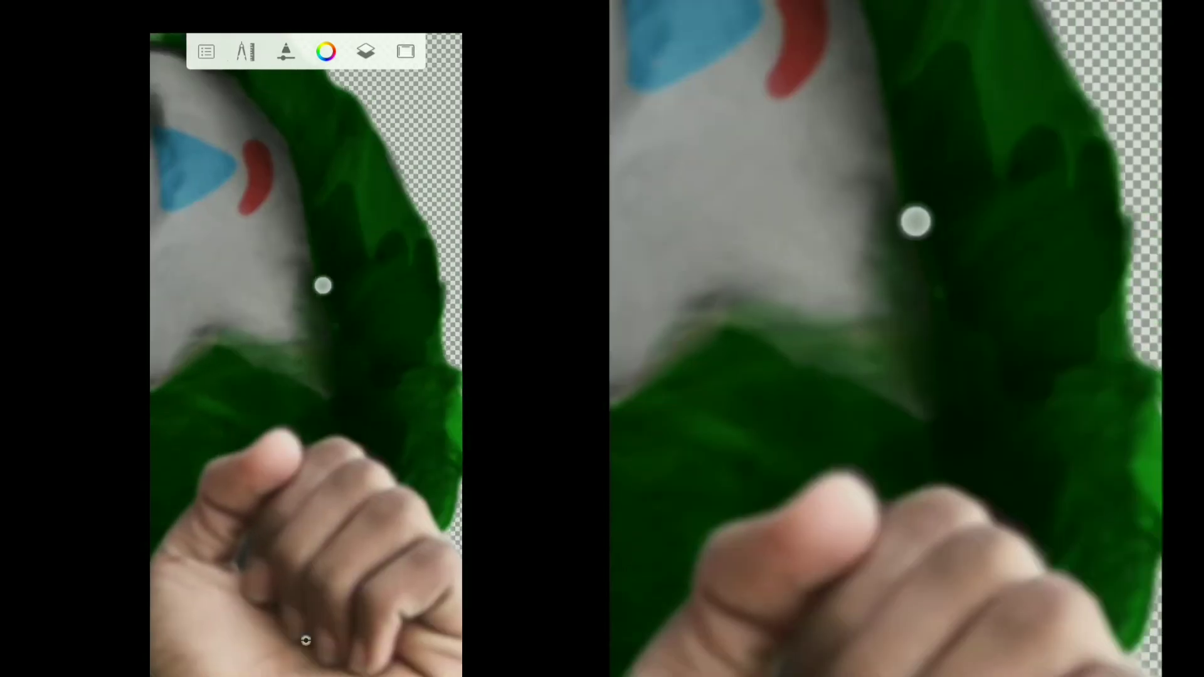
mouse_move(323, 285)
mouse_down()
mouse_move(365, 240)
mouse_move(412, 234)
mouse_up()
scroll(301, 251, down, 2)
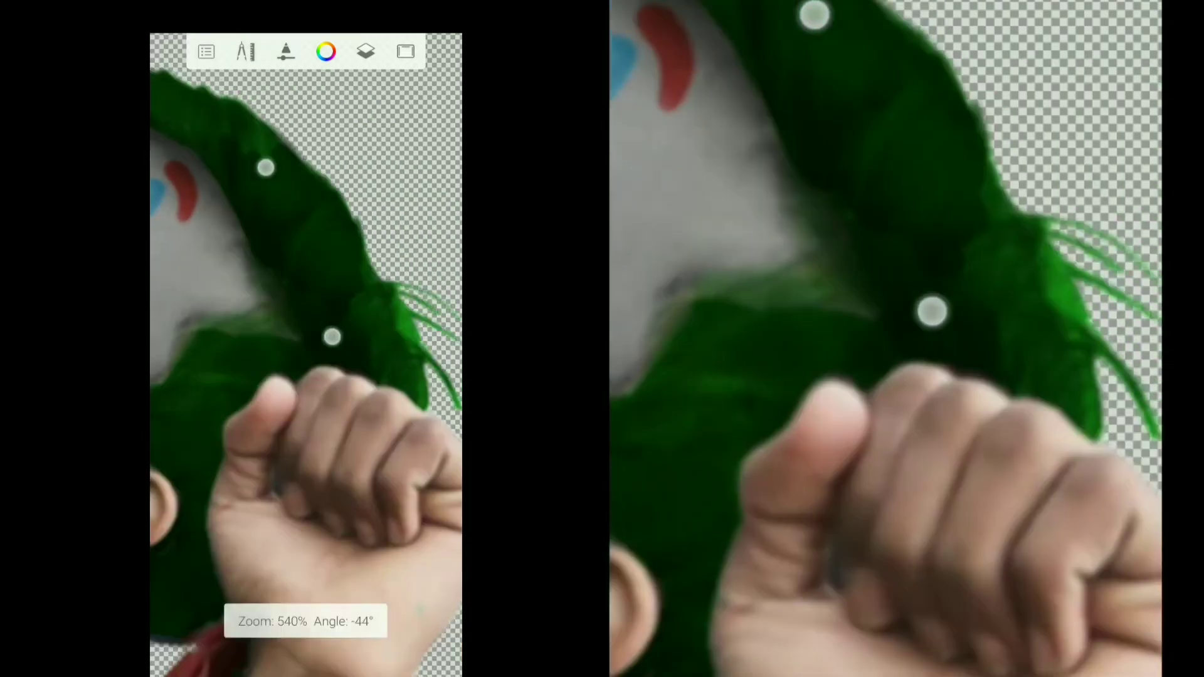
drag(368, 314, 386, 306)
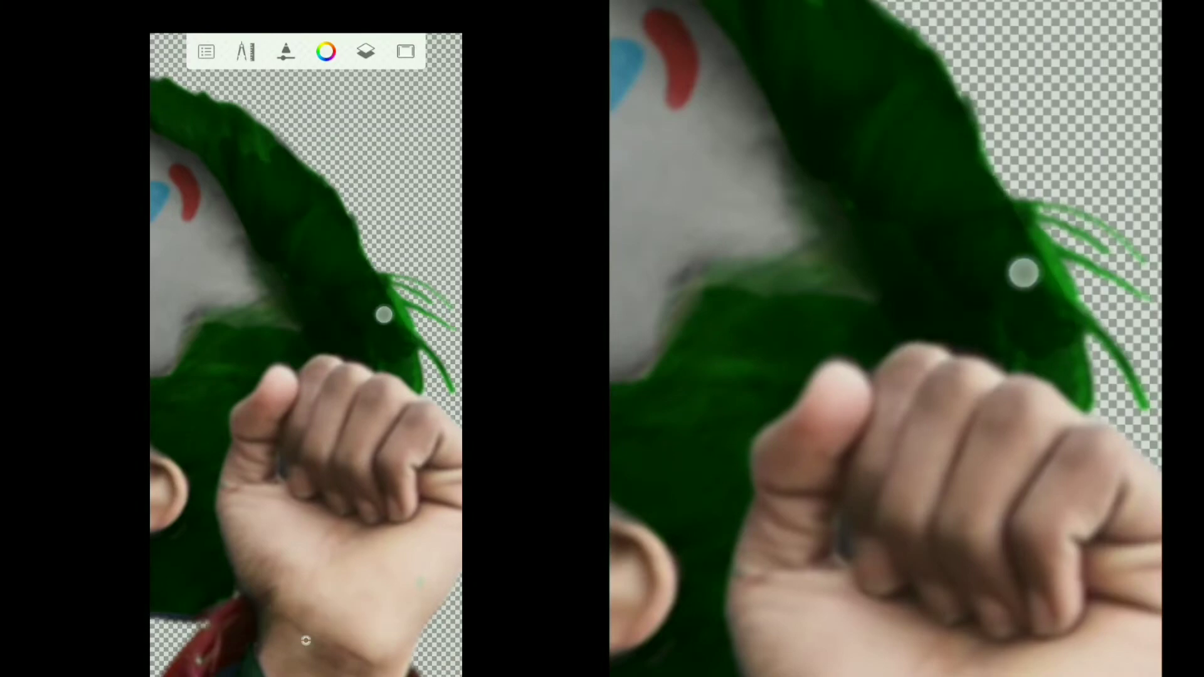
scroll(383, 314, down, 3)
click(365, 51)
click(442, 329)
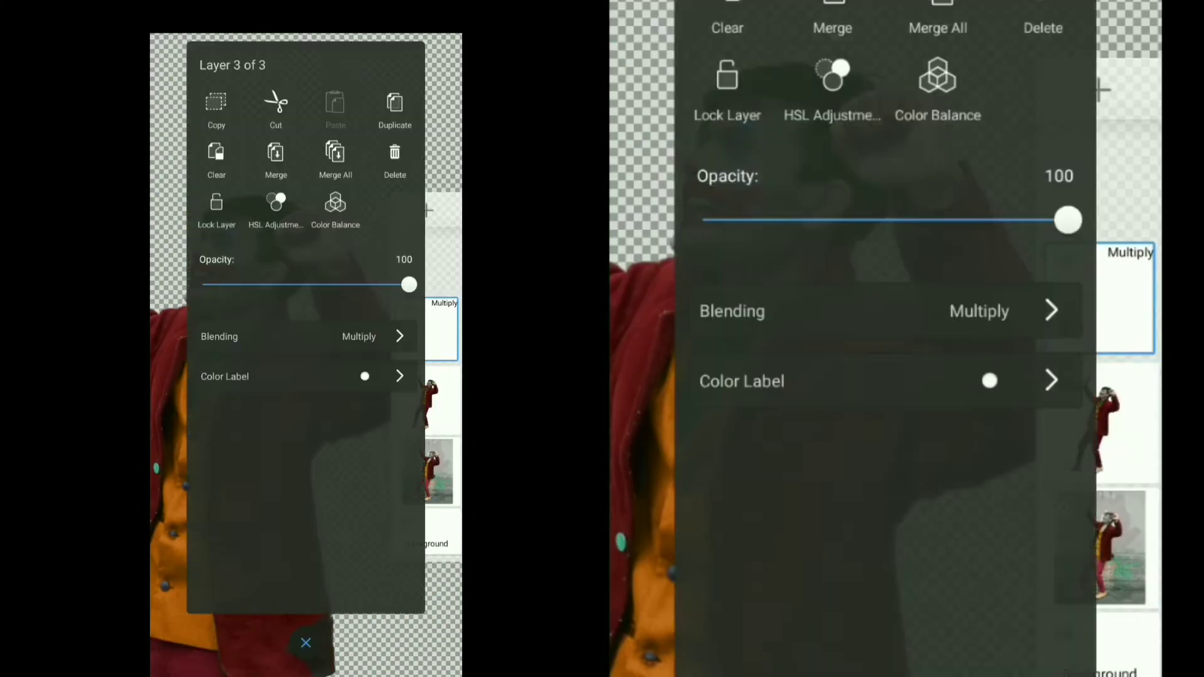
click(395, 152)
scroll(404, 232, down, 2)
Step: Zoom out to the whole figure and import the standing Joker picture from Joker editing
scroll(332, 401, down, 1)
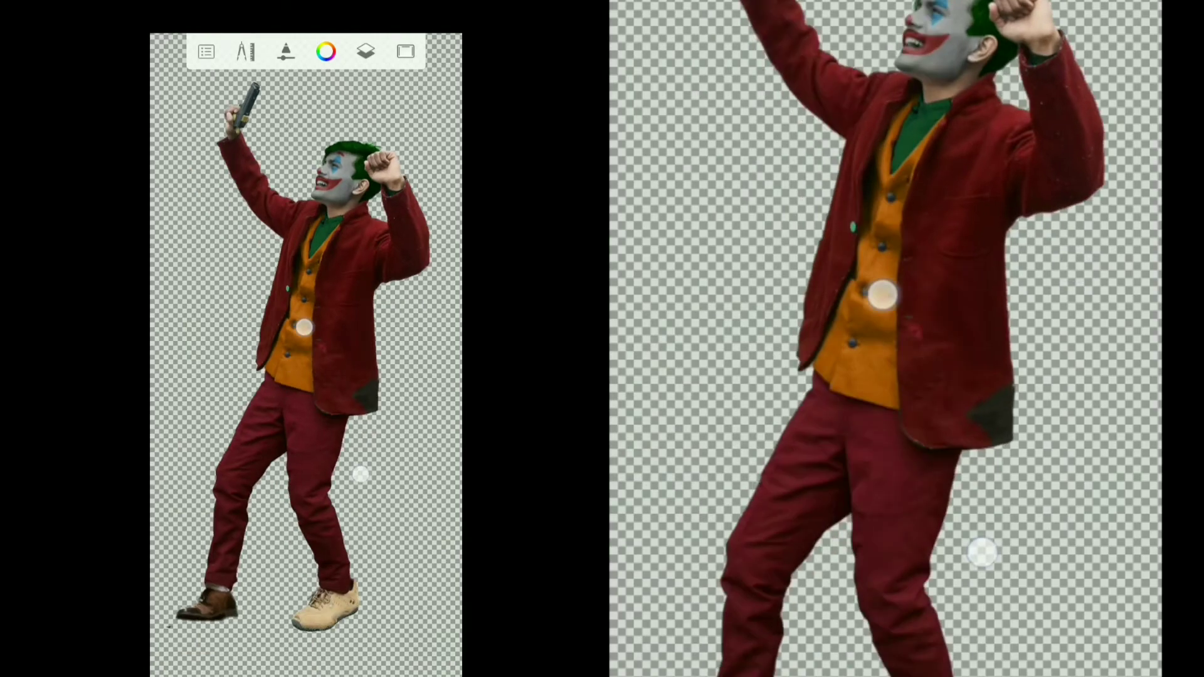
drag(304, 327, 287, 345)
scroll(314, 376, up, 2)
scroll(313, 376, down, 3)
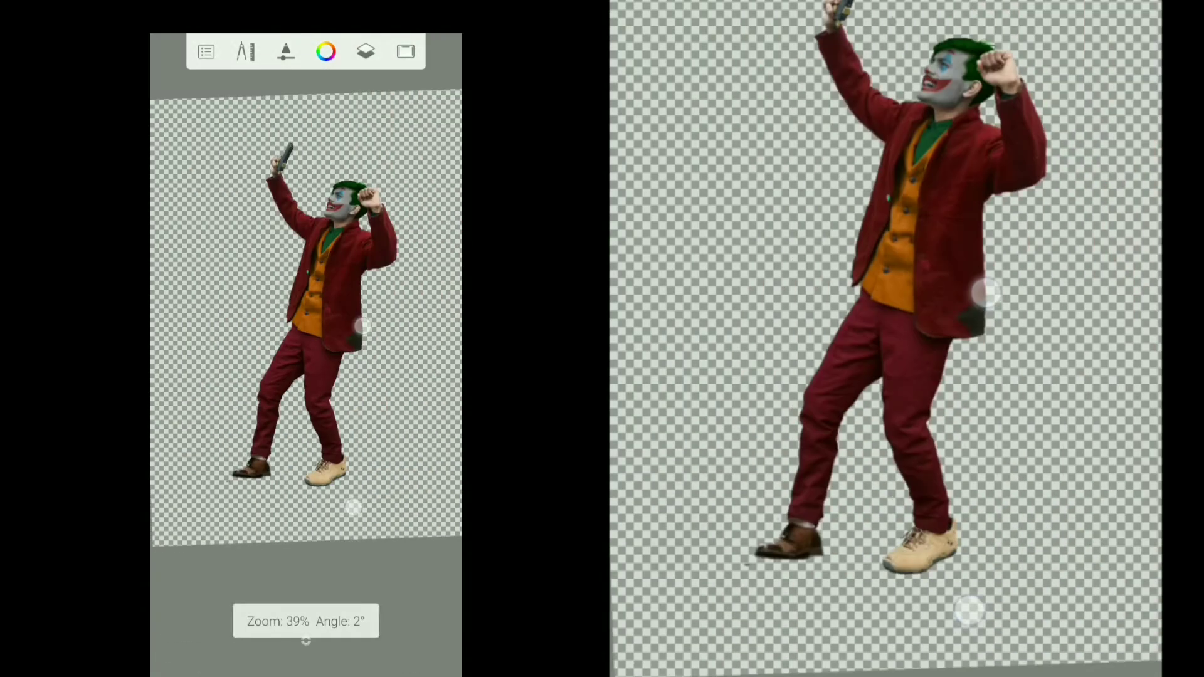
scroll(356, 417, down, 2)
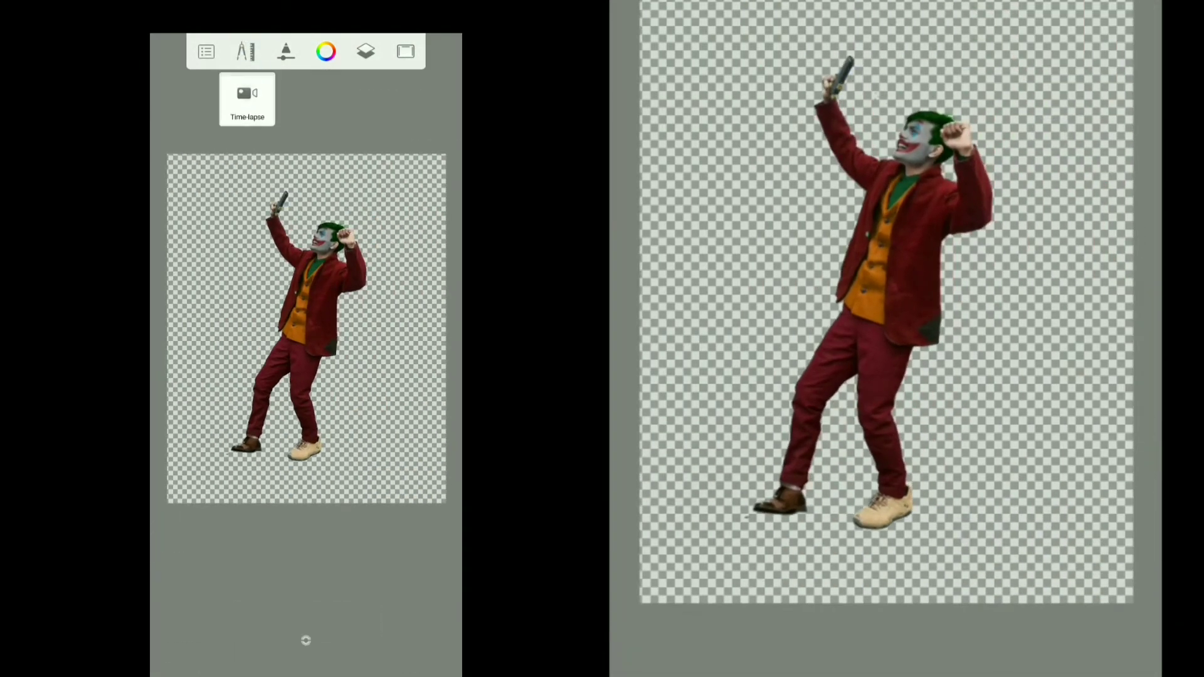
click(303, 198)
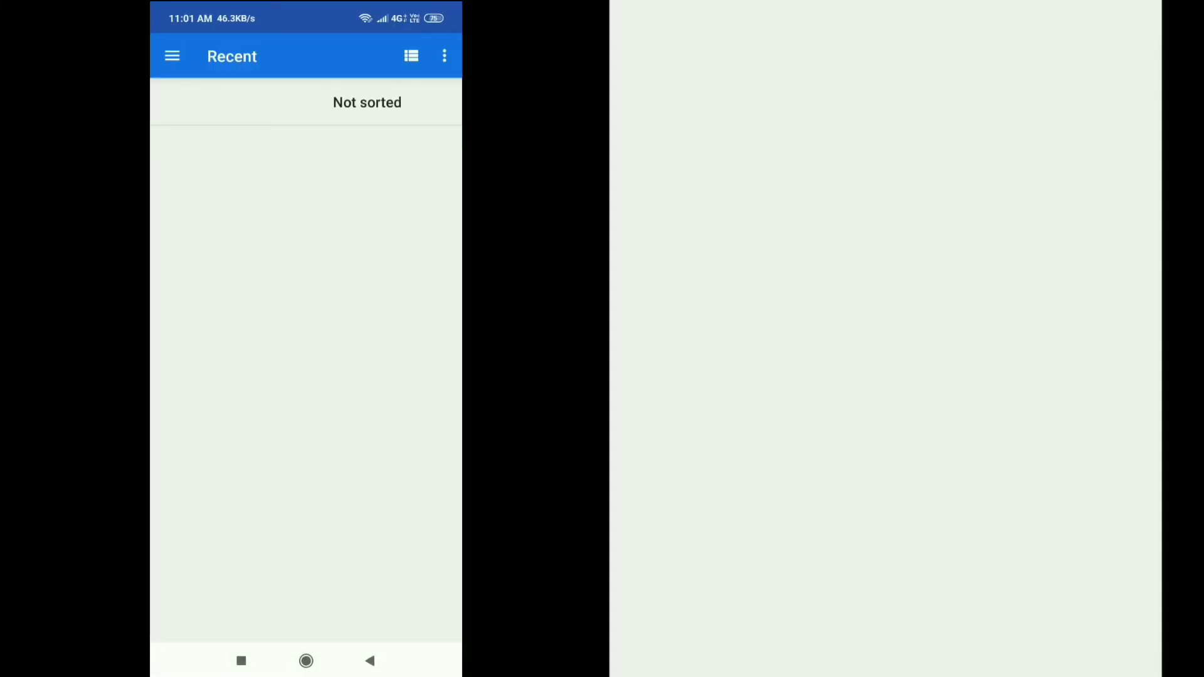
scroll(306, 376, down, 5)
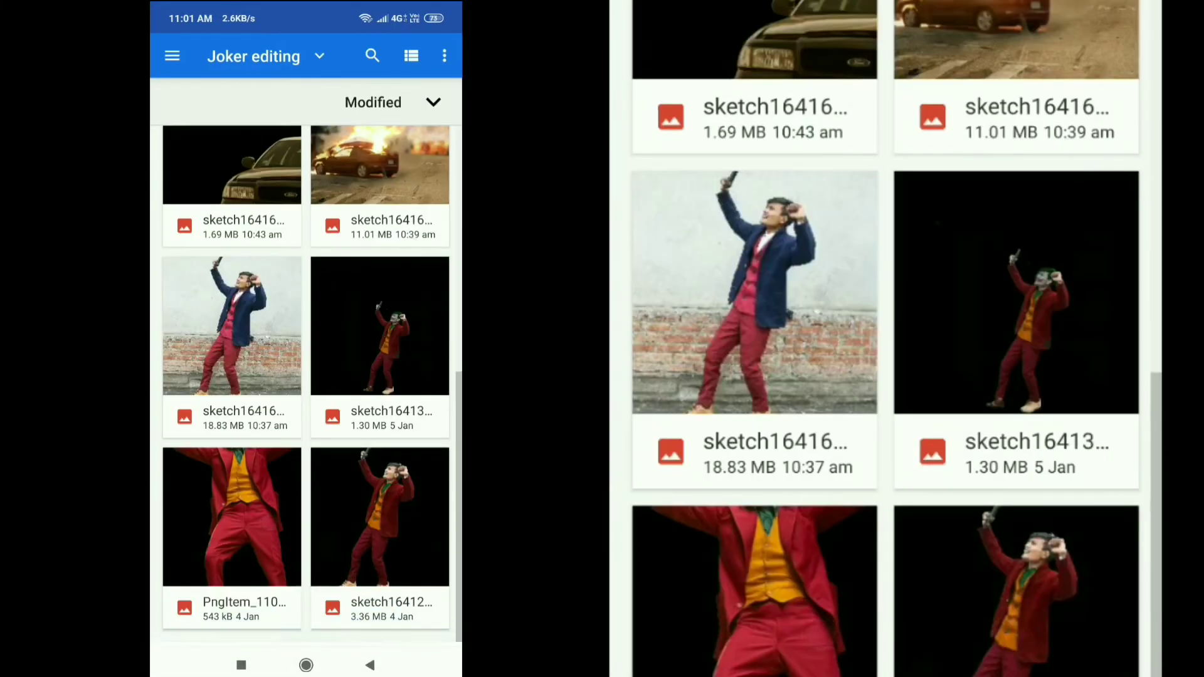
click(228, 323)
Step: Enlarge and place the imported Joker image, then zoom onto the suit
drag(352, 491, 331, 492)
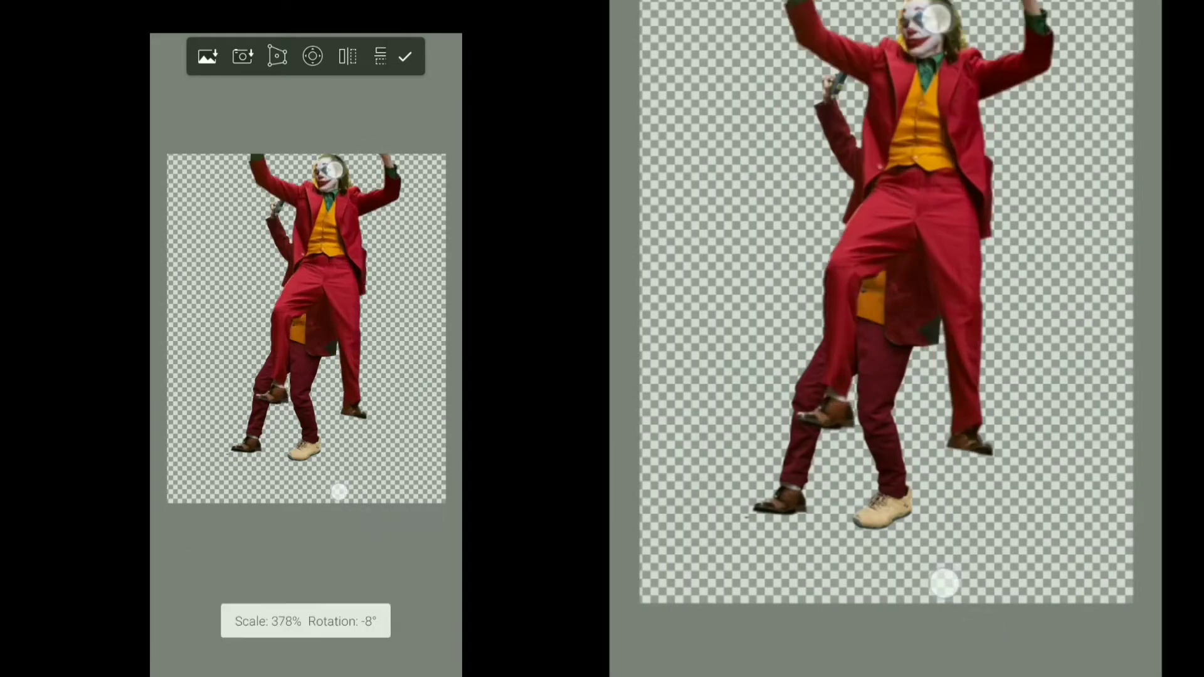
click(405, 57)
mouse_move(351, 314)
mouse_down()
mouse_move(371, 207)
mouse_move(400, 215)
mouse_up()
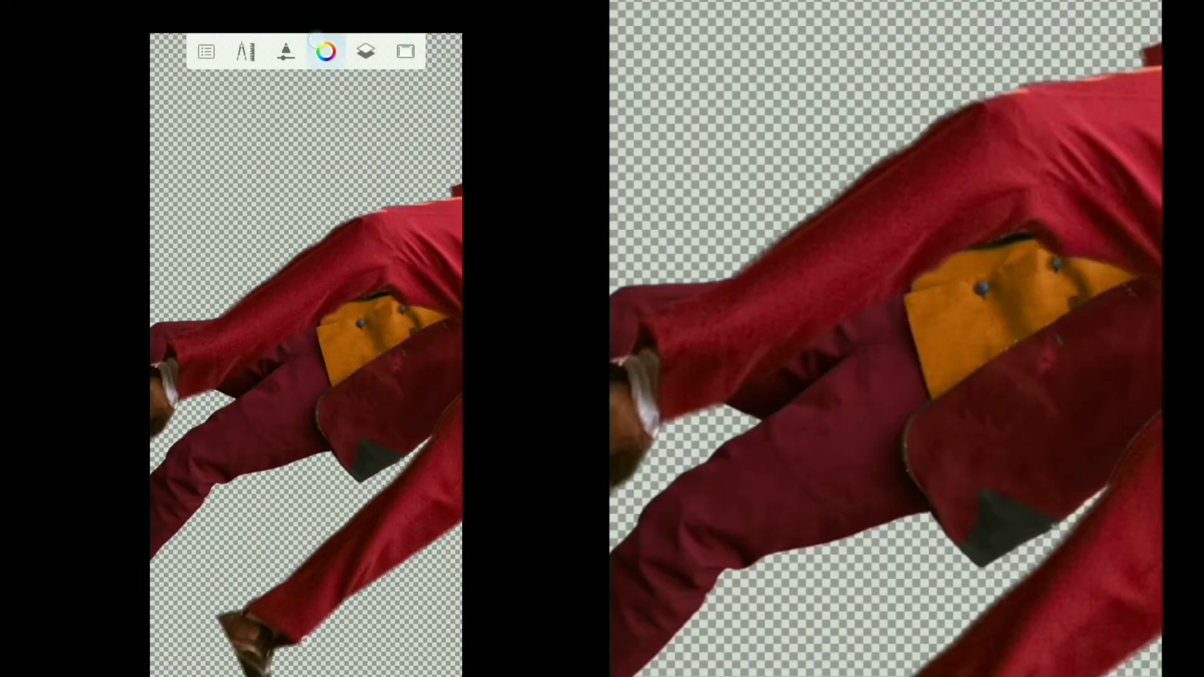
click(325, 51)
click(306, 643)
Step: Select the hard eraser and turn the view upright onto the legs and shoes
click(286, 51)
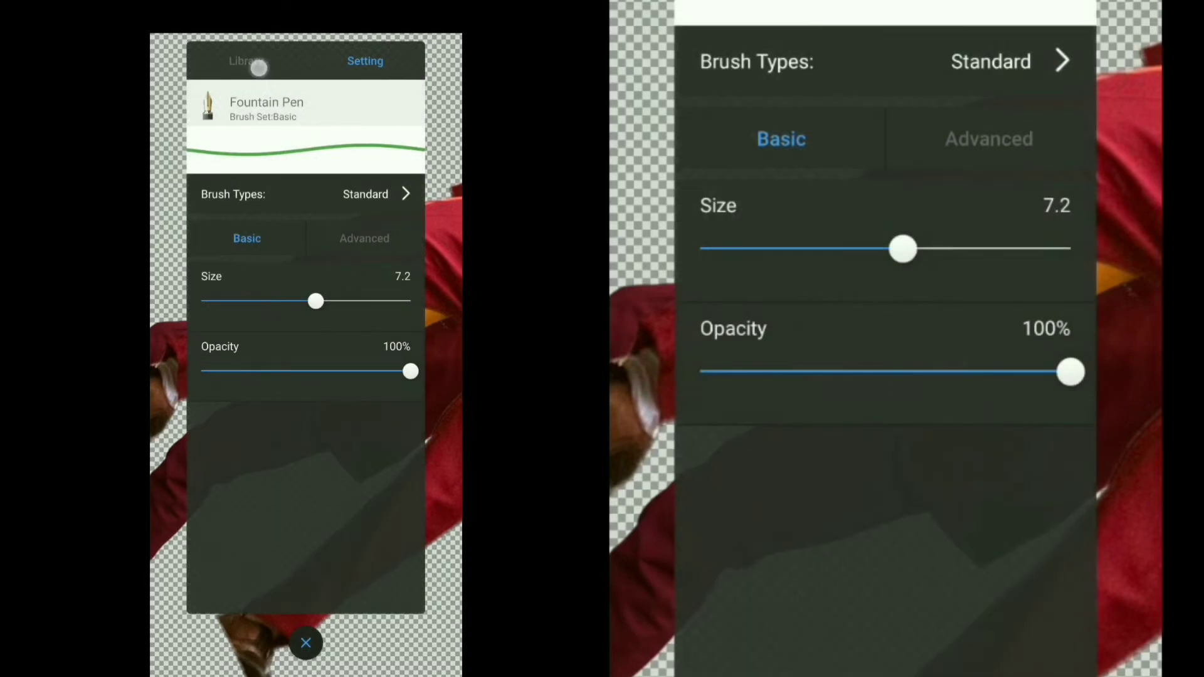
click(259, 67)
click(220, 223)
click(365, 61)
click(306, 642)
mouse_move(376, 219)
mouse_down()
mouse_move(398, 247)
mouse_move(349, 282)
mouse_move(295, 359)
mouse_up()
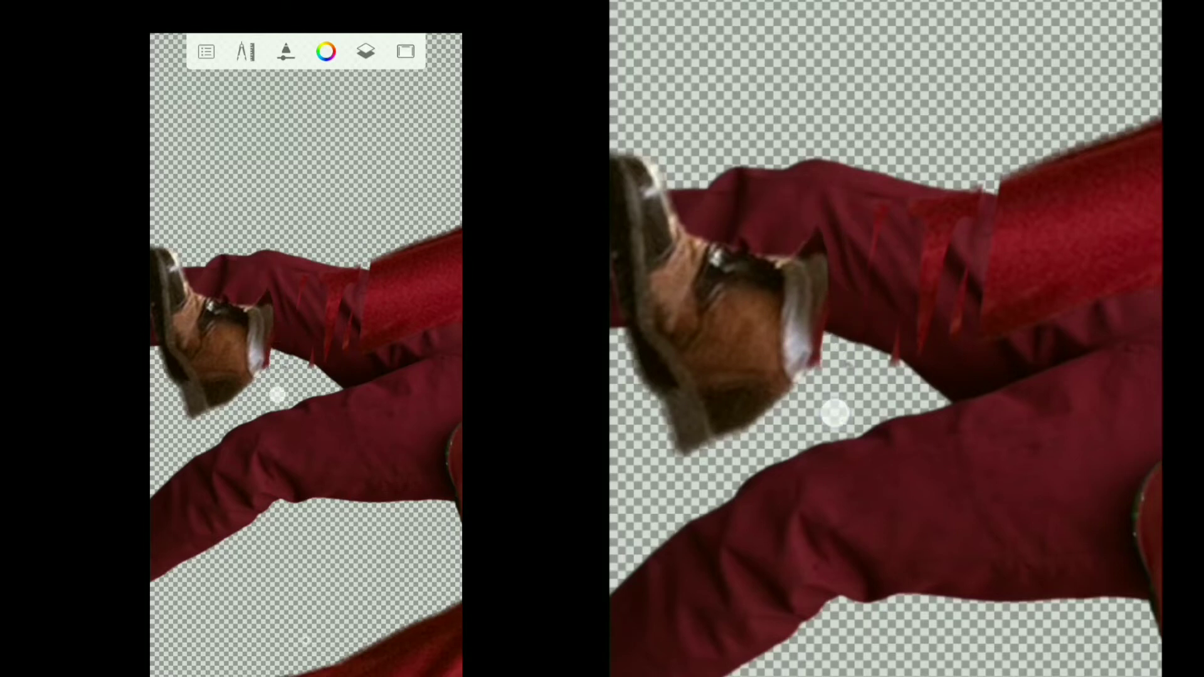
drag(277, 395, 352, 272)
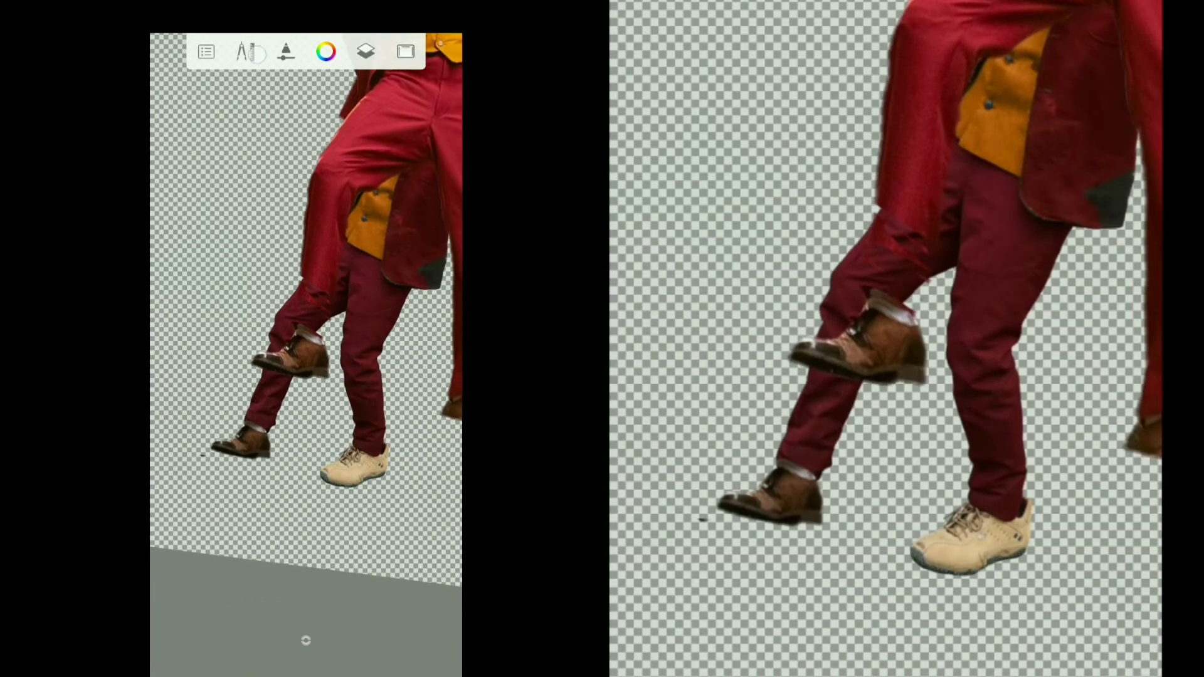
Step: Move and resize the imported suit layer over the legs
click(256, 54)
click(304, 94)
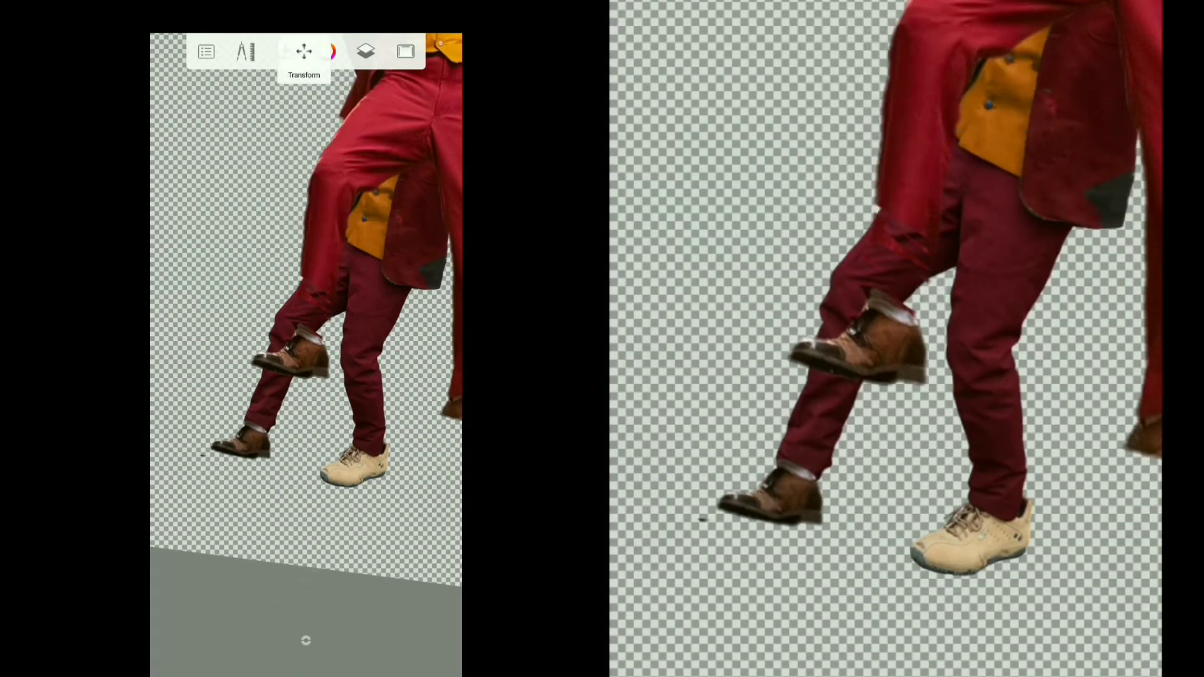
drag(331, 304, 328, 323)
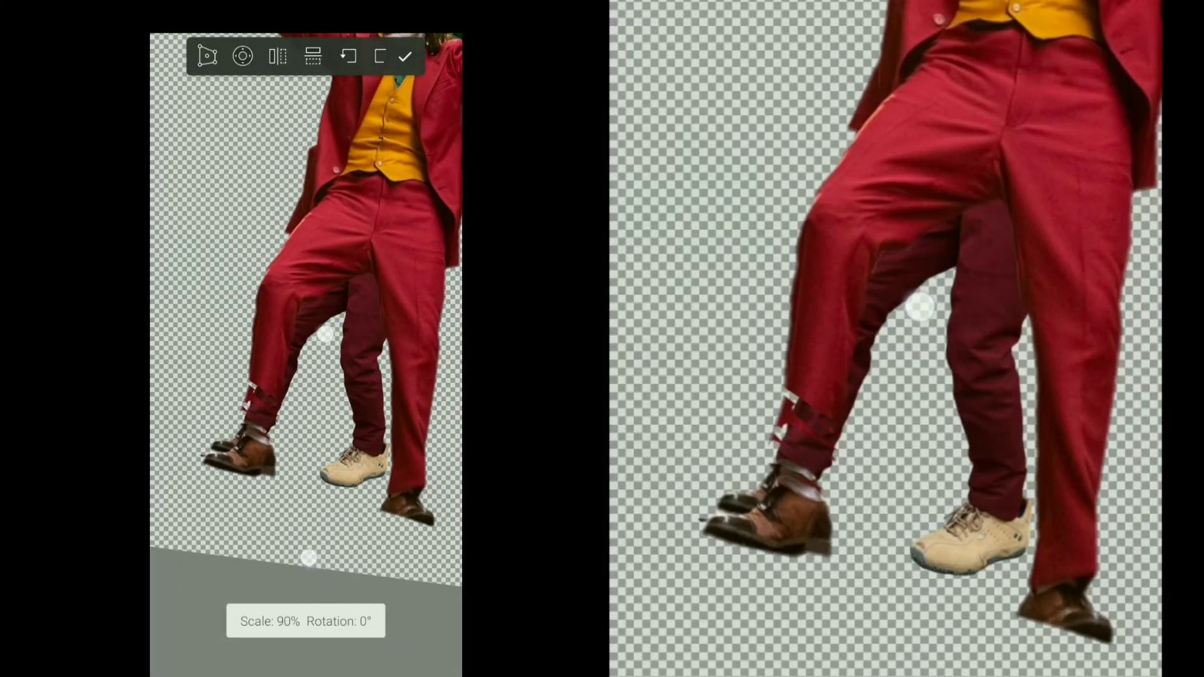
click(405, 56)
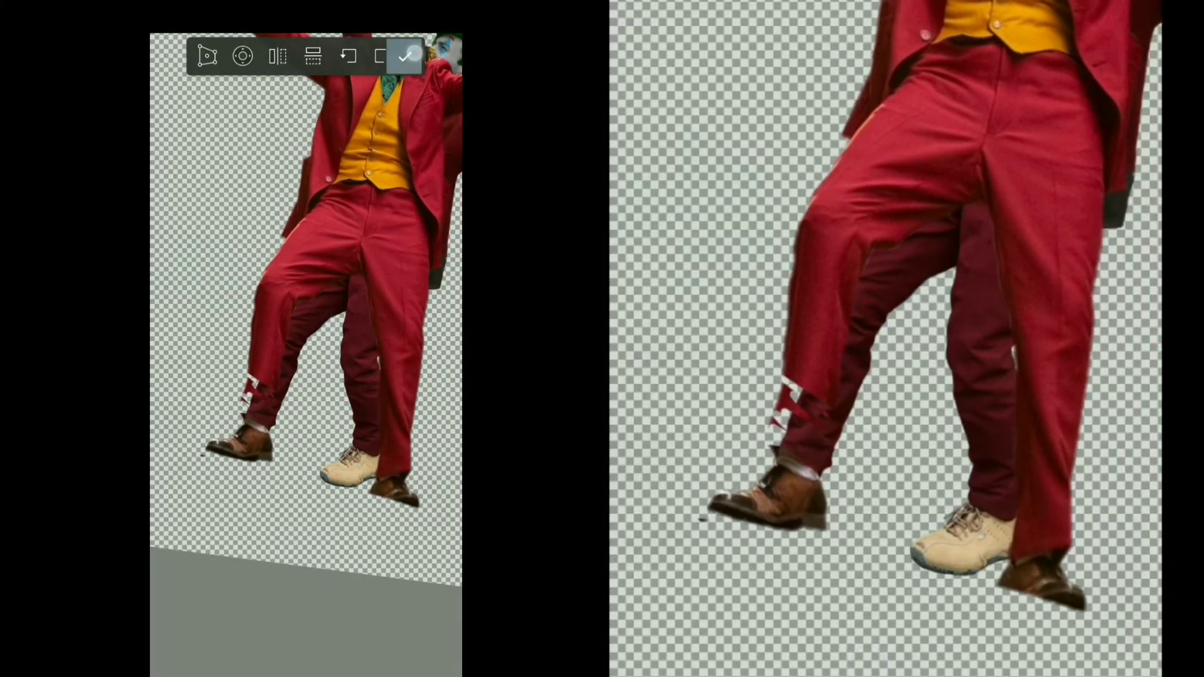
Step: Erase the red suit over the legs, arm, head and right side
click(305, 640)
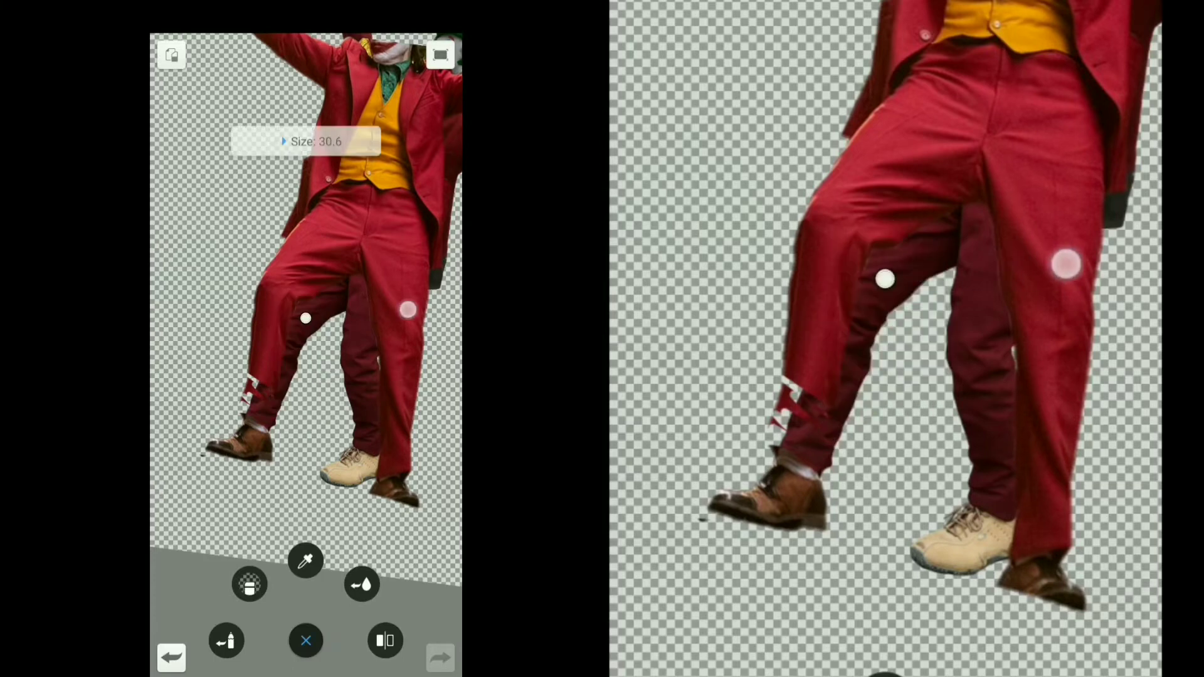
mouse_move(424, 292)
mouse_down()
mouse_move(395, 376)
mouse_move(412, 462)
mouse_up()
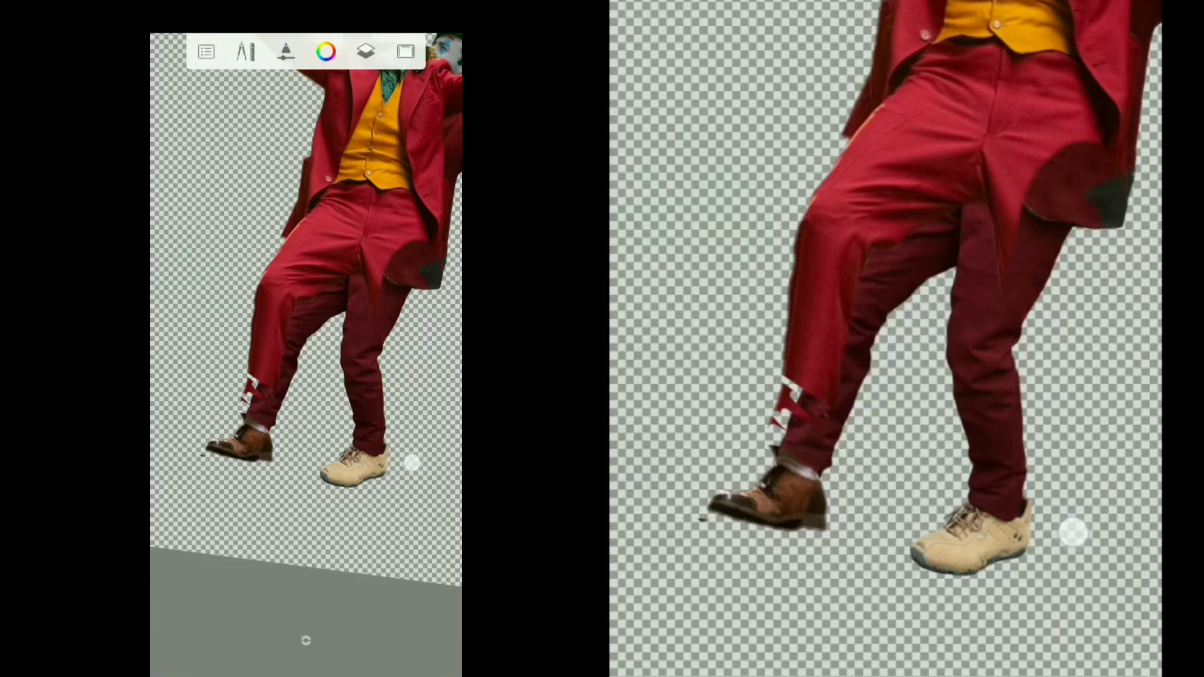
mouse_move(322, 290)
mouse_down()
mouse_move(282, 355)
mouse_move(322, 247)
mouse_move(271, 260)
mouse_move(318, 197)
mouse_move(423, 202)
mouse_up()
scroll(423, 202, down, 5)
scroll(305, 314, down, 3)
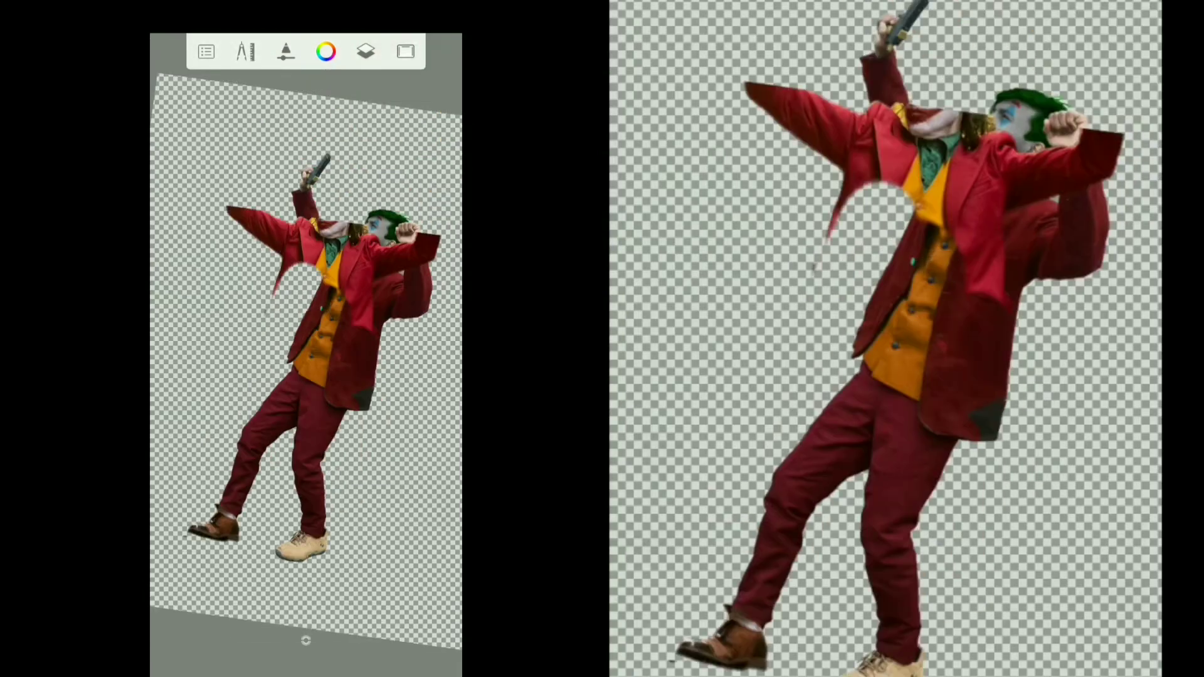
mouse_move(339, 217)
mouse_down()
mouse_move(302, 251)
mouse_move(266, 157)
mouse_move(376, 282)
mouse_up()
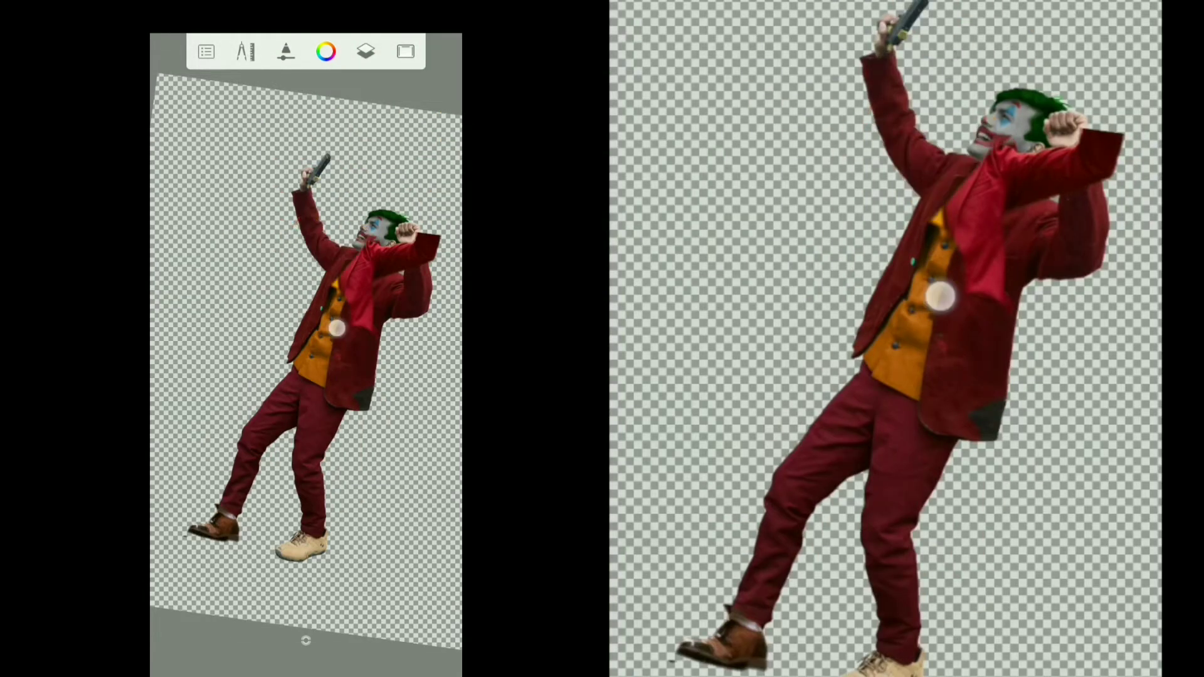
drag(338, 245, 453, 233)
scroll(389, 307, down, 5)
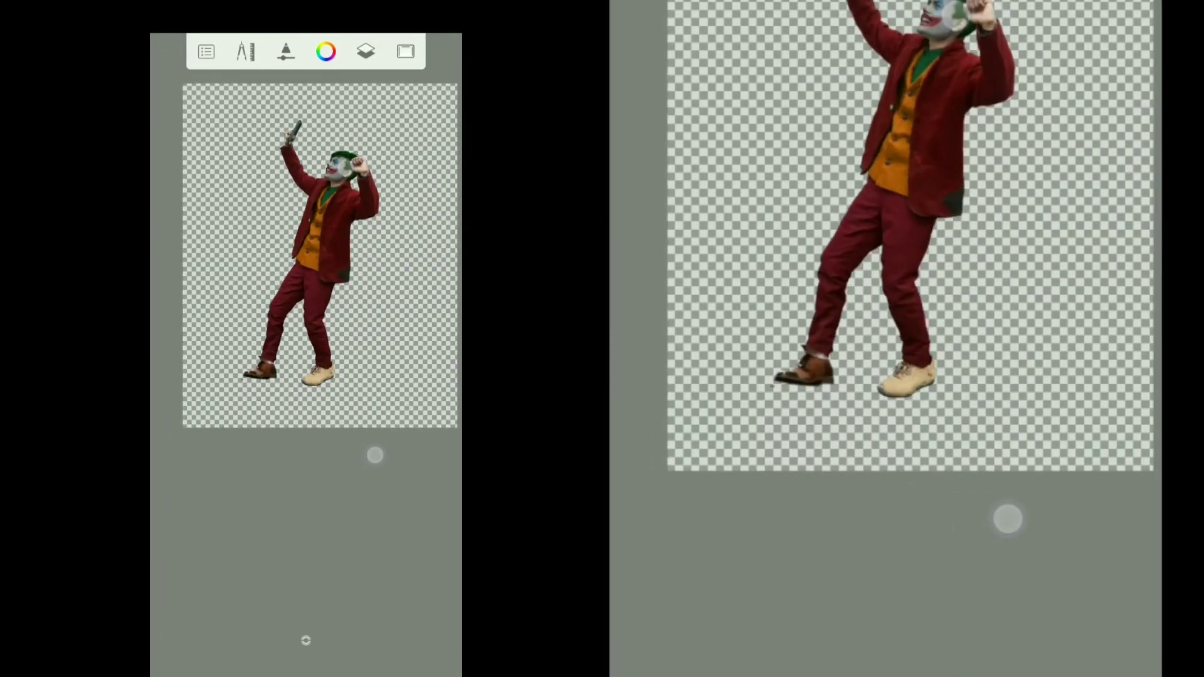
scroll(368, 319, down, 2)
Step: Export the Joker cutout with Share > Save to device
click(375, 34)
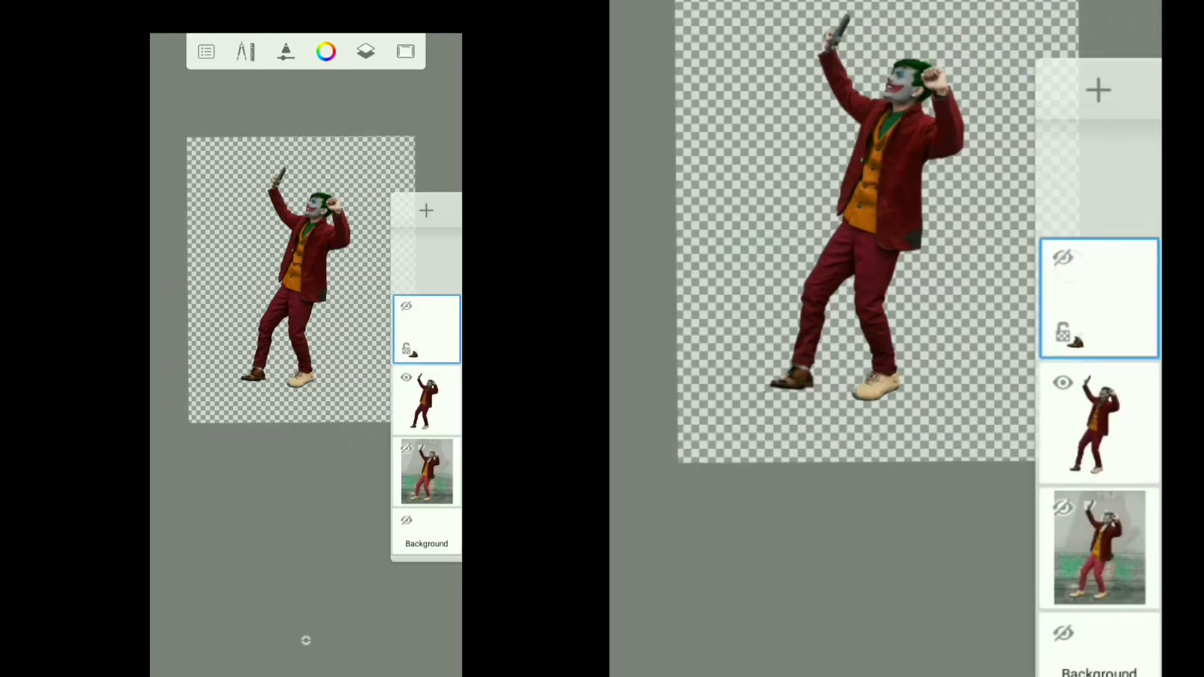
click(327, 512)
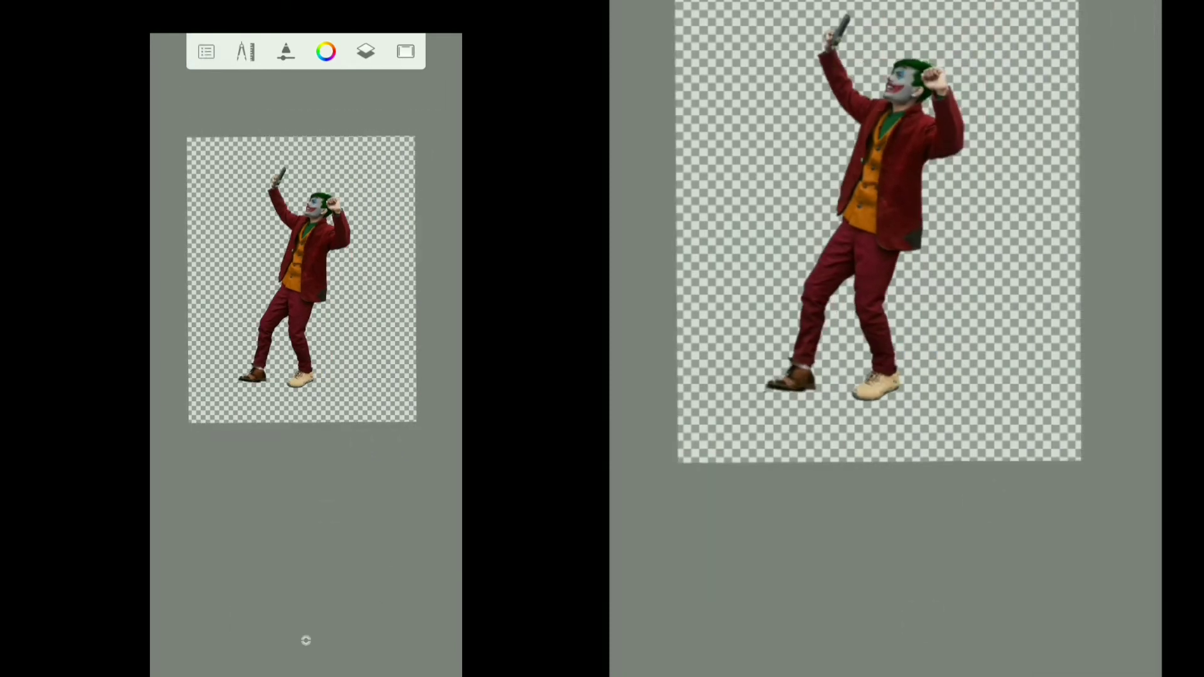
click(206, 52)
click(261, 397)
click(353, 346)
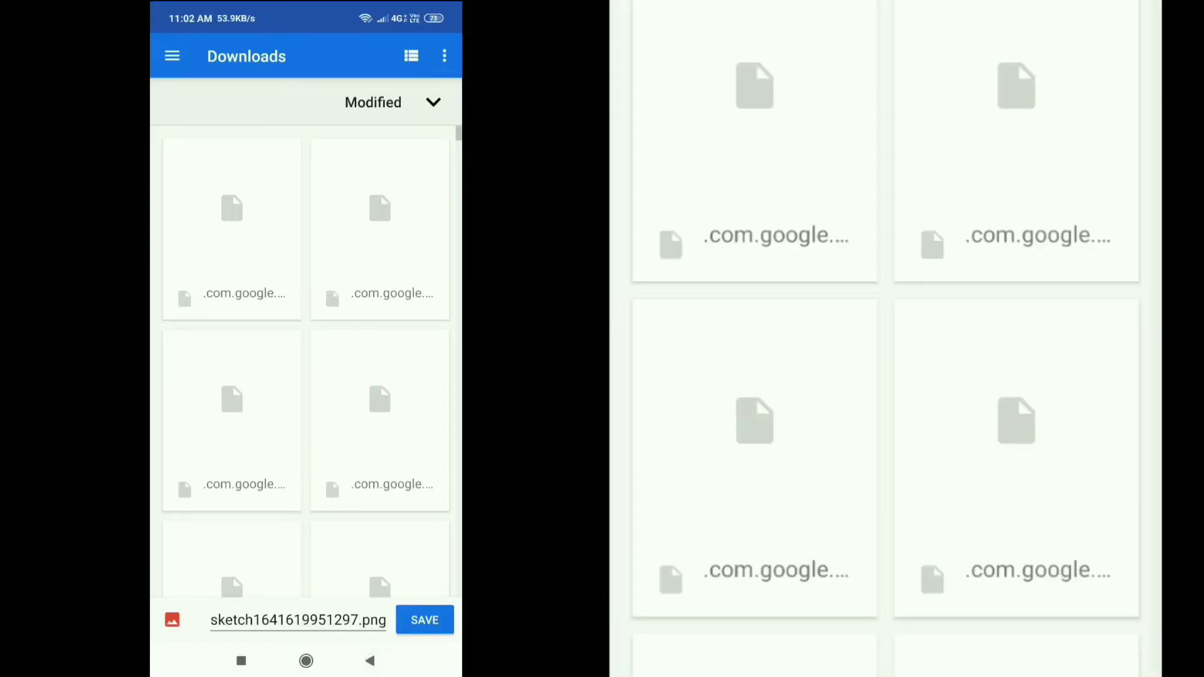
Step: Save the cutout PNG to Downloads and discard the current sketch for a new one
click(424, 619)
click(258, 322)
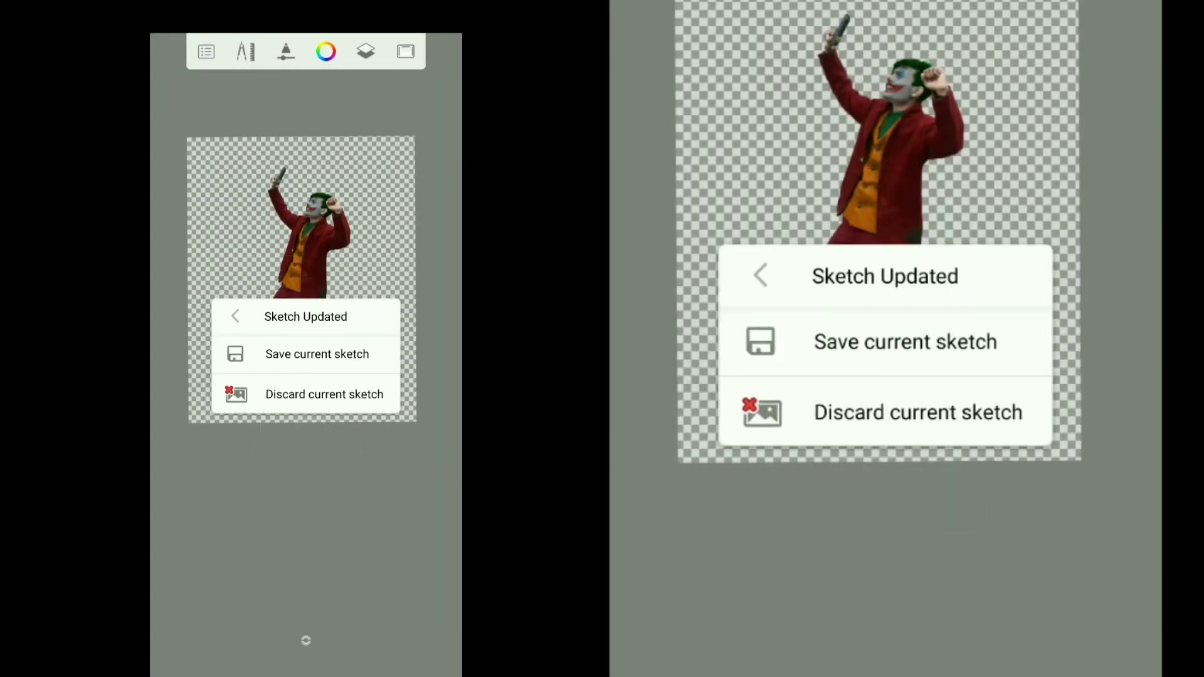
click(362, 400)
click(416, 379)
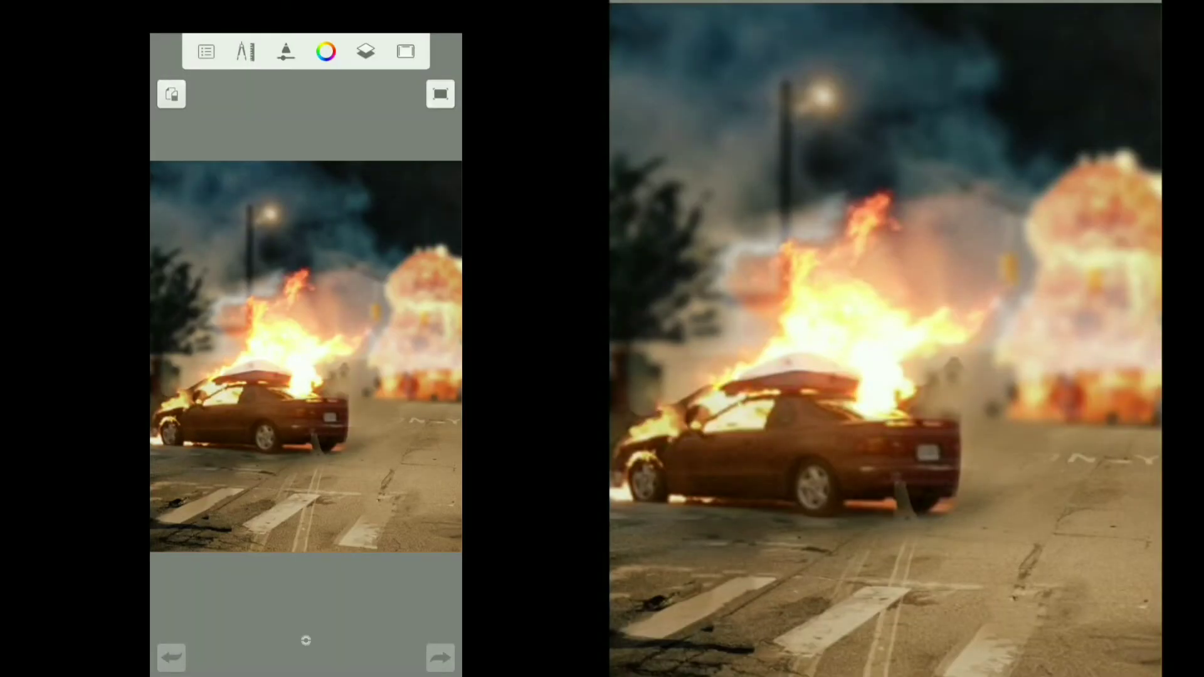
Step: Import the Joker cutout from Joker editing and place it before the burning car
click(248, 51)
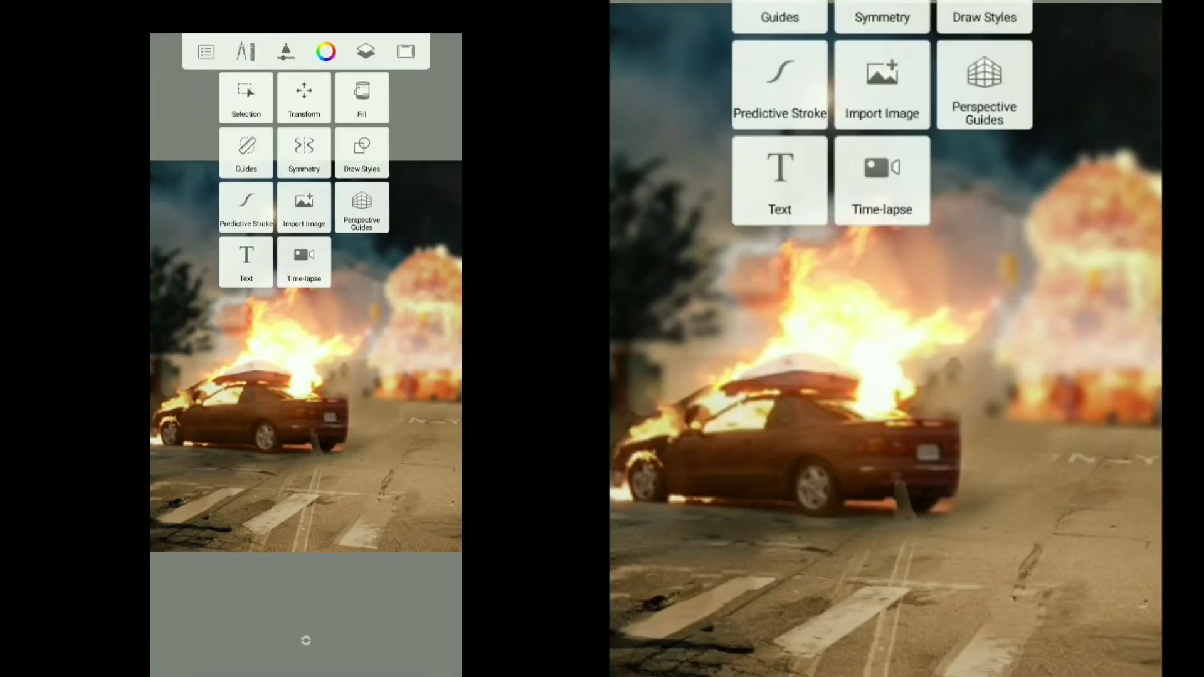
click(304, 207)
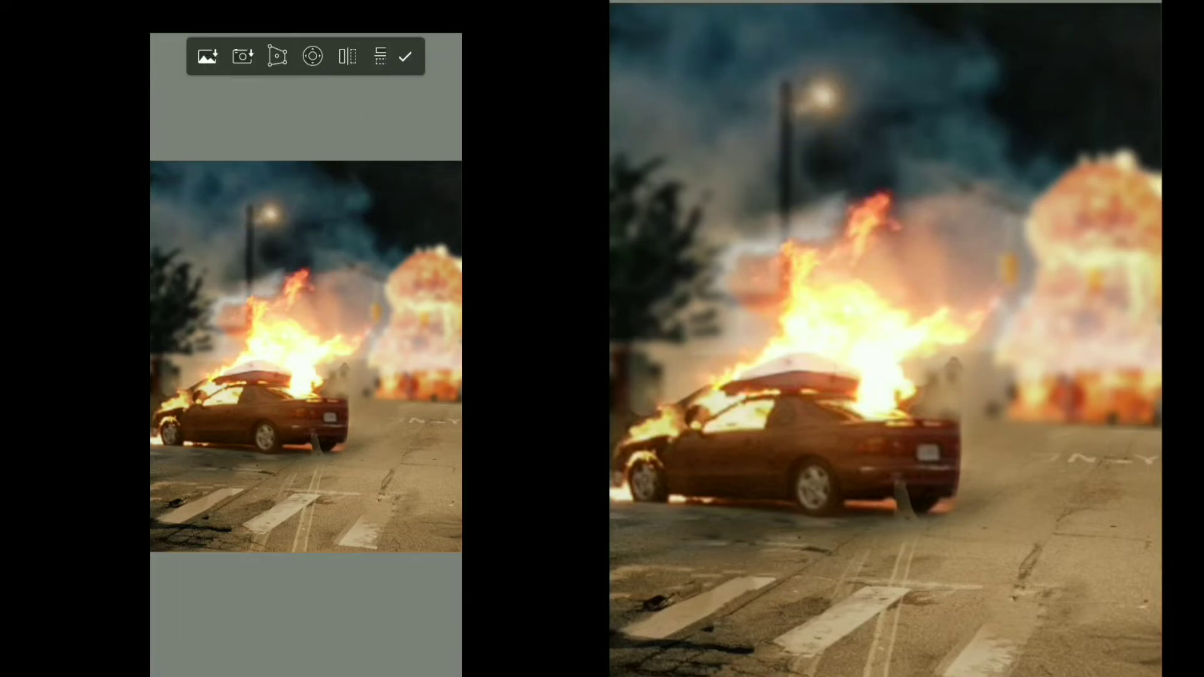
click(208, 56)
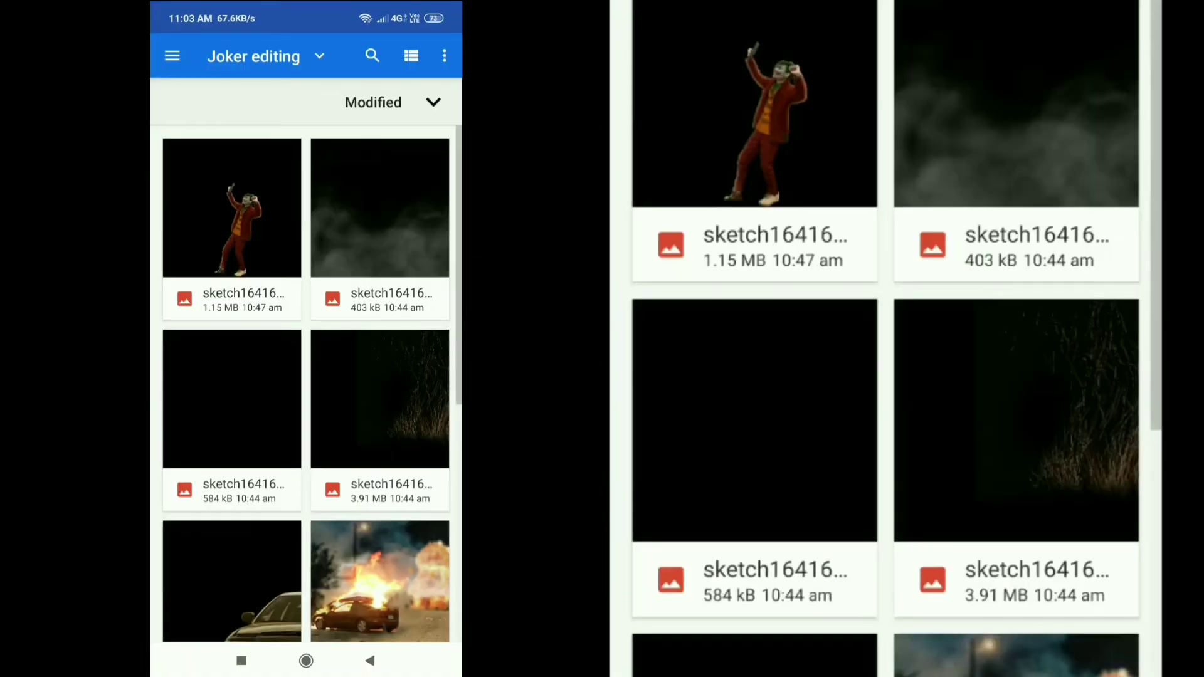
scroll(397, 420, down, 2)
scroll(416, 399, down, 3)
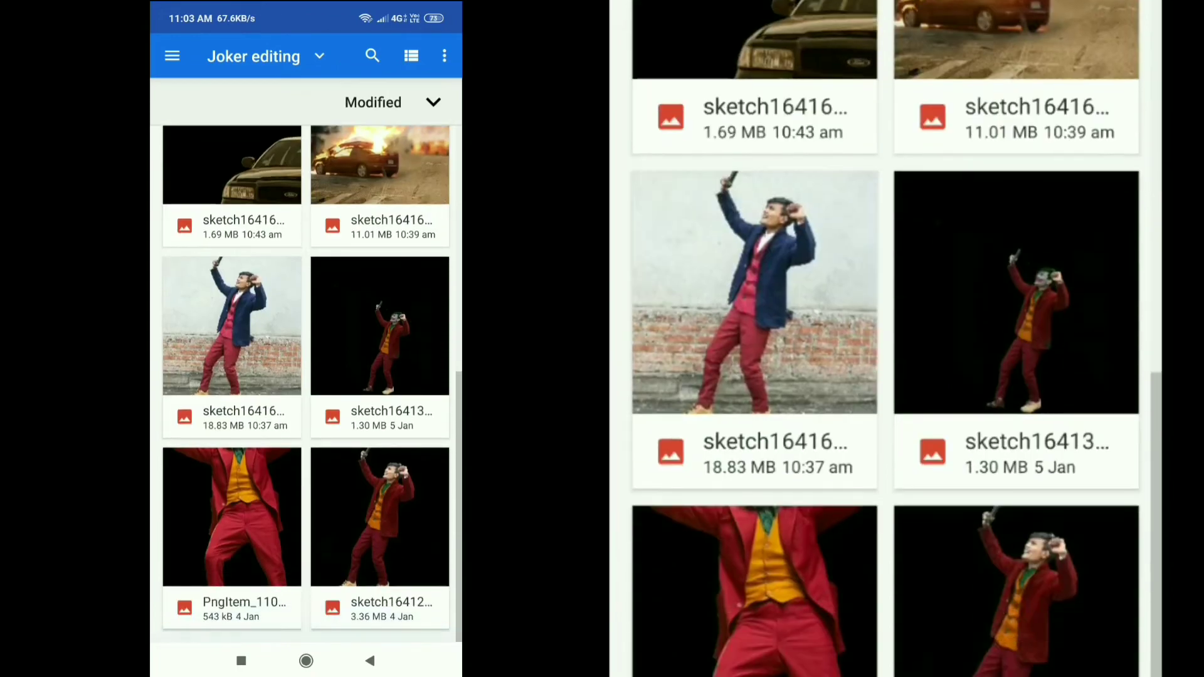
scroll(306, 382, up, 5)
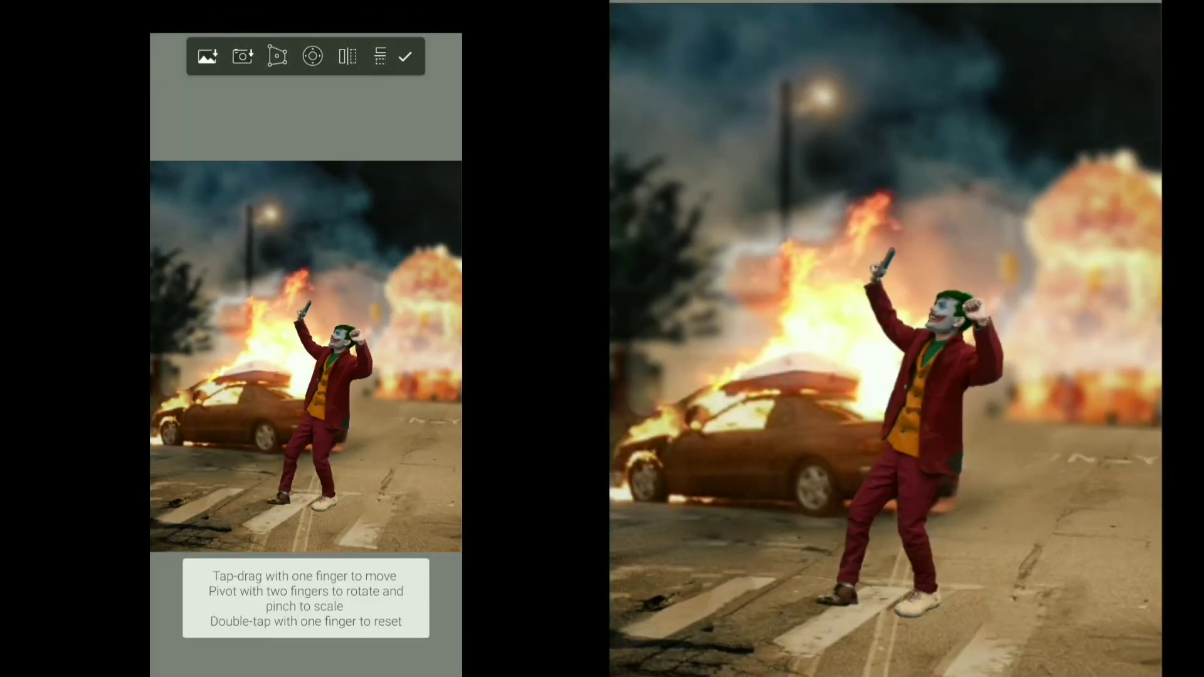
click(405, 56)
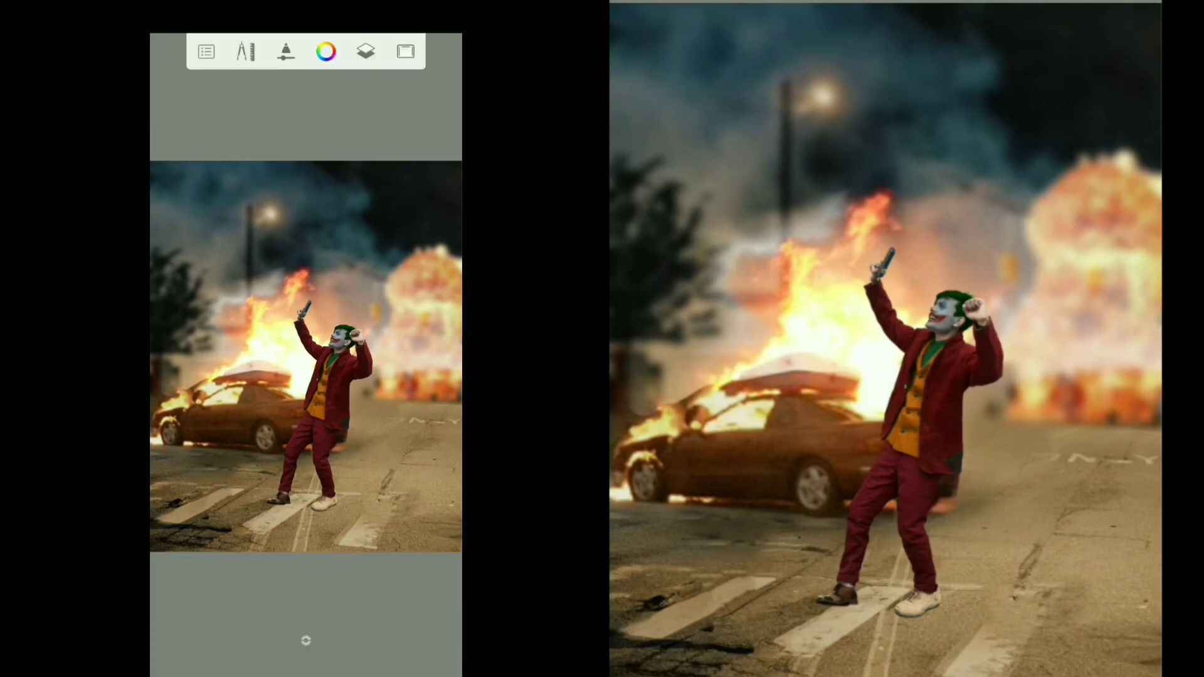
click(303, 207)
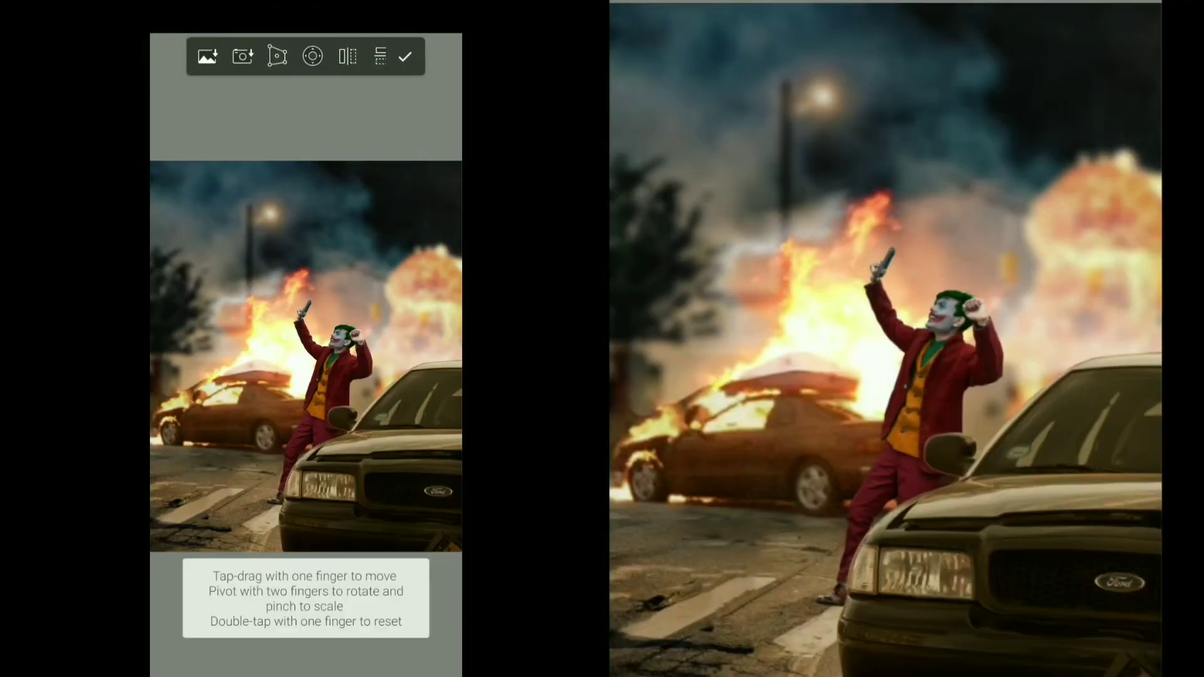
Step: Import and place the police car at lower right and the sparks overlay
click(405, 57)
click(202, 51)
click(303, 207)
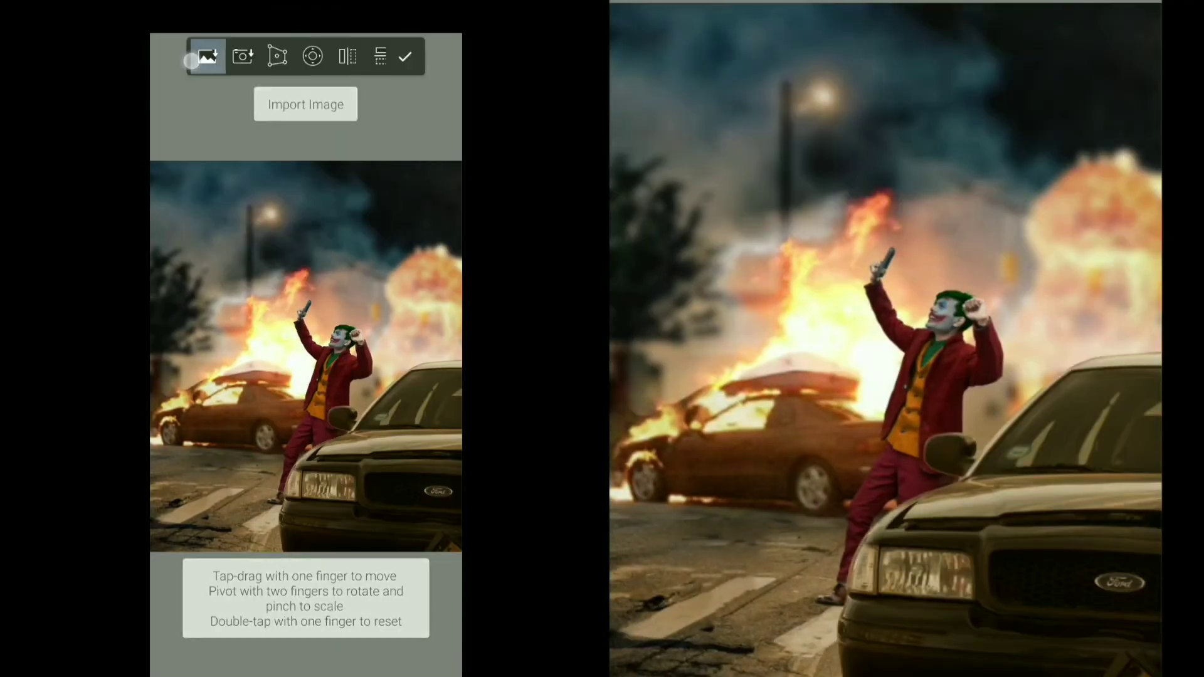
click(208, 56)
click(402, 407)
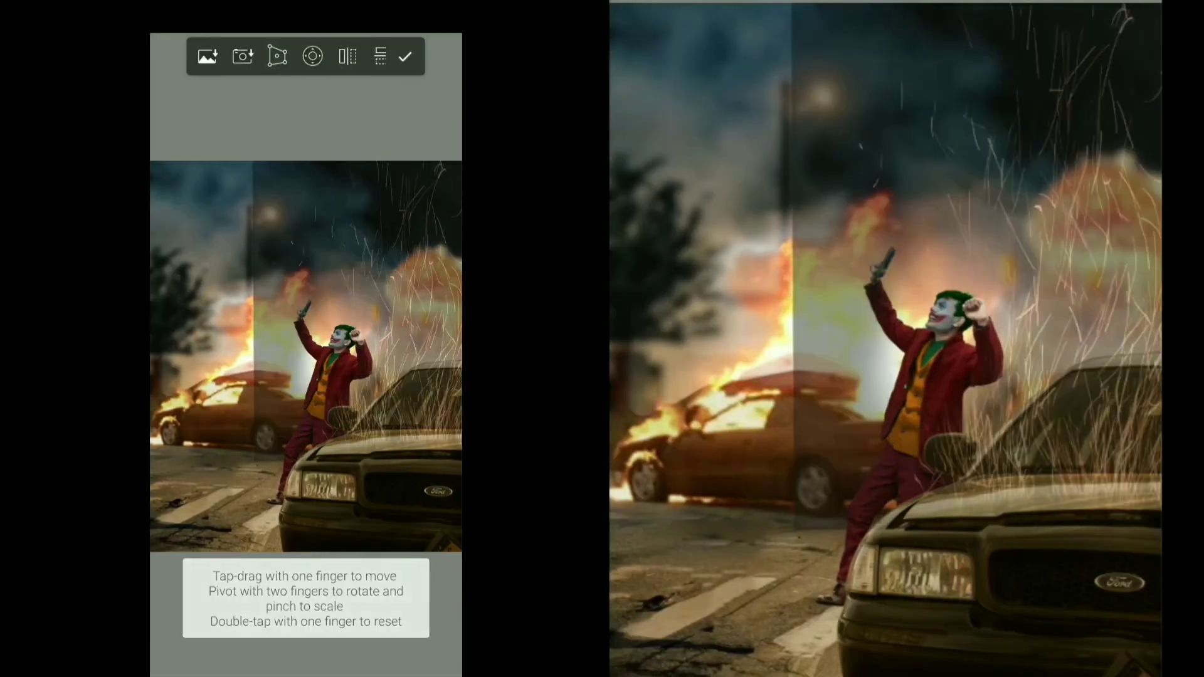
click(404, 56)
Step: Set the sparks layer's blend mode to Screen
click(365, 51)
click(426, 260)
click(382, 303)
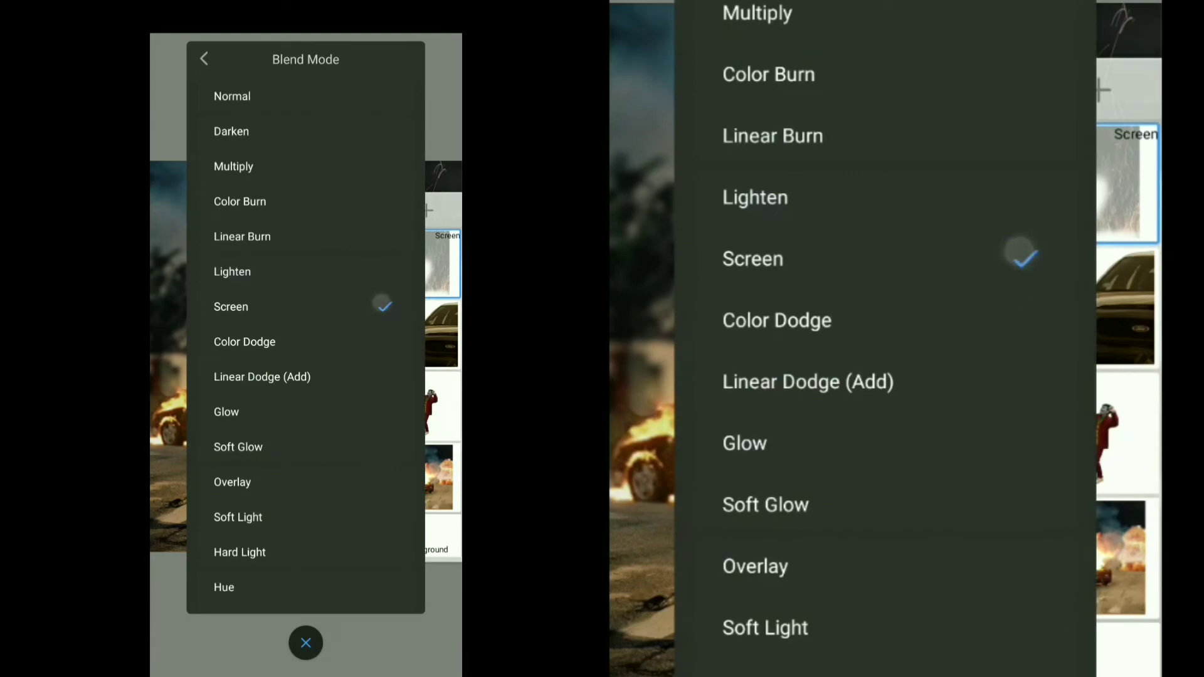
click(365, 51)
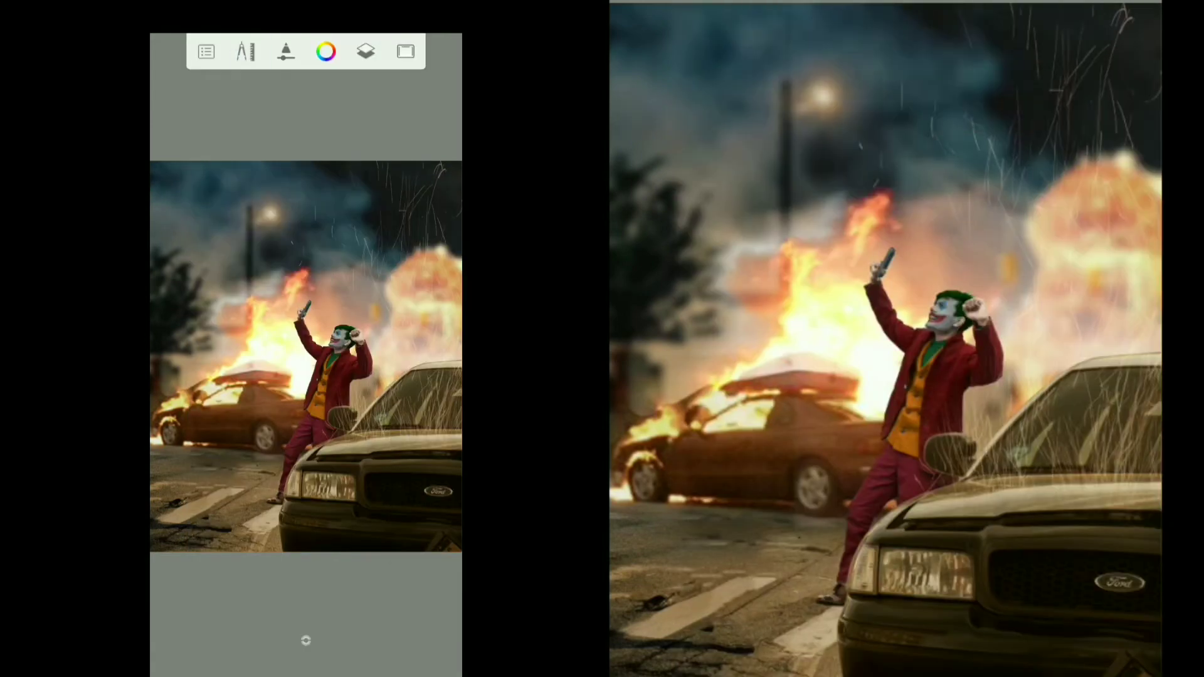
click(207, 52)
Step: Import the flying debris image and the smoke image onto the scene
scroll(306, 377, down, 2)
click(212, 288)
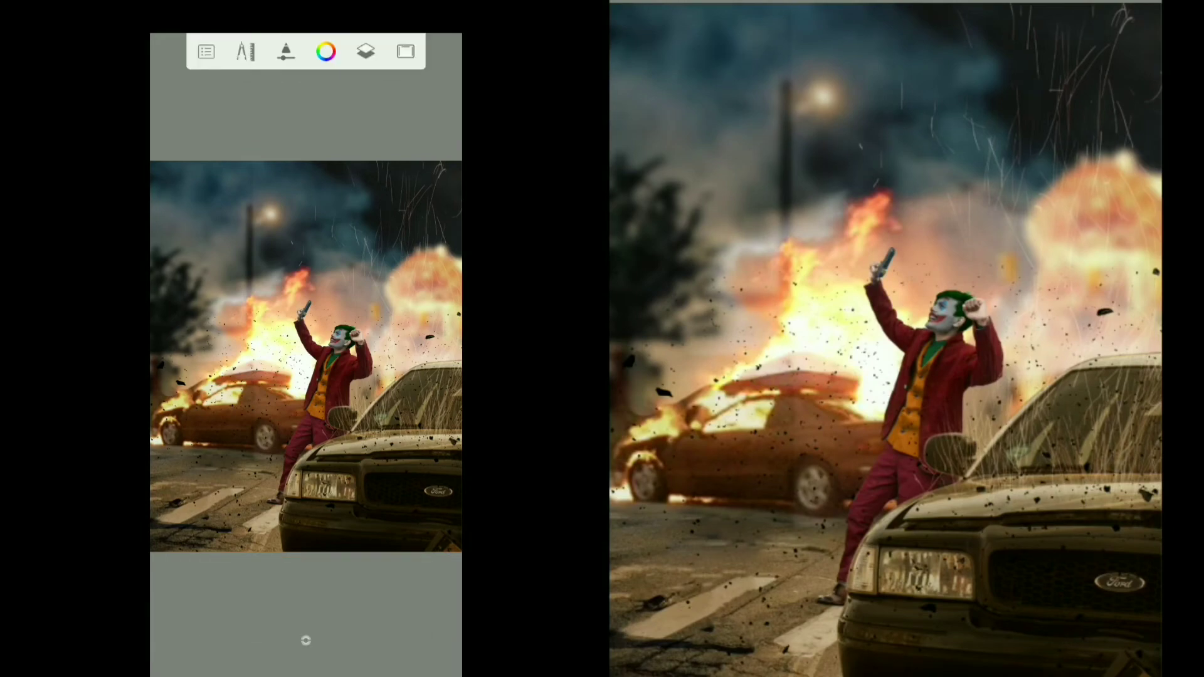
click(246, 51)
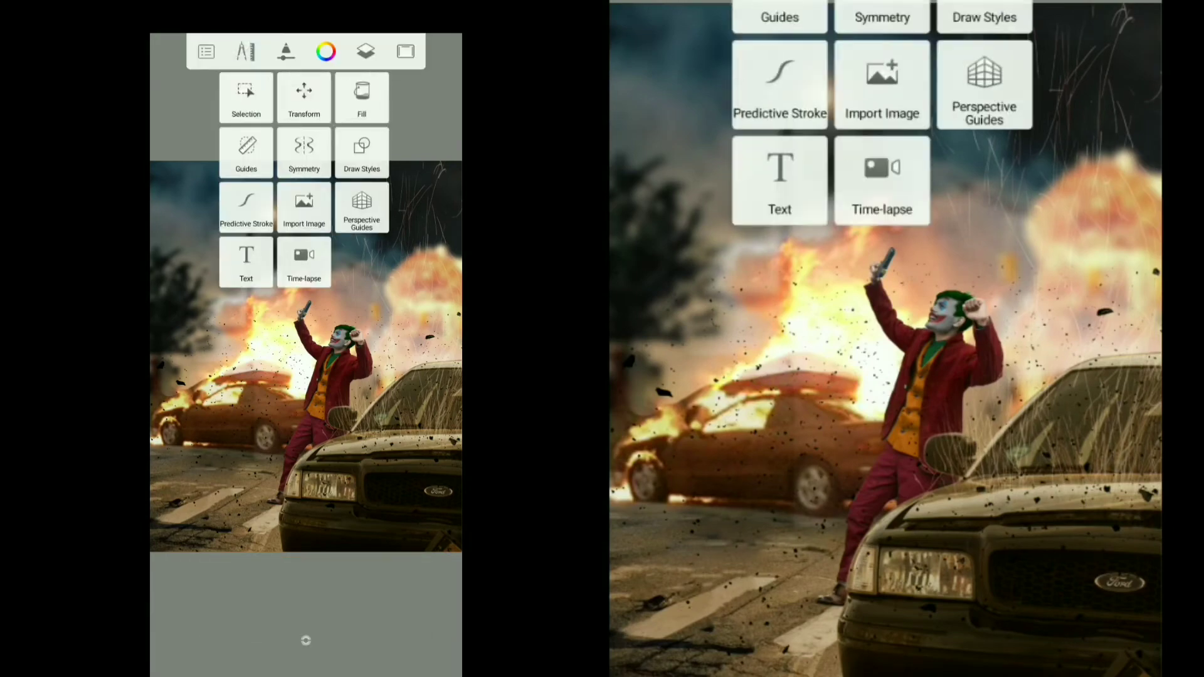
click(304, 204)
click(208, 56)
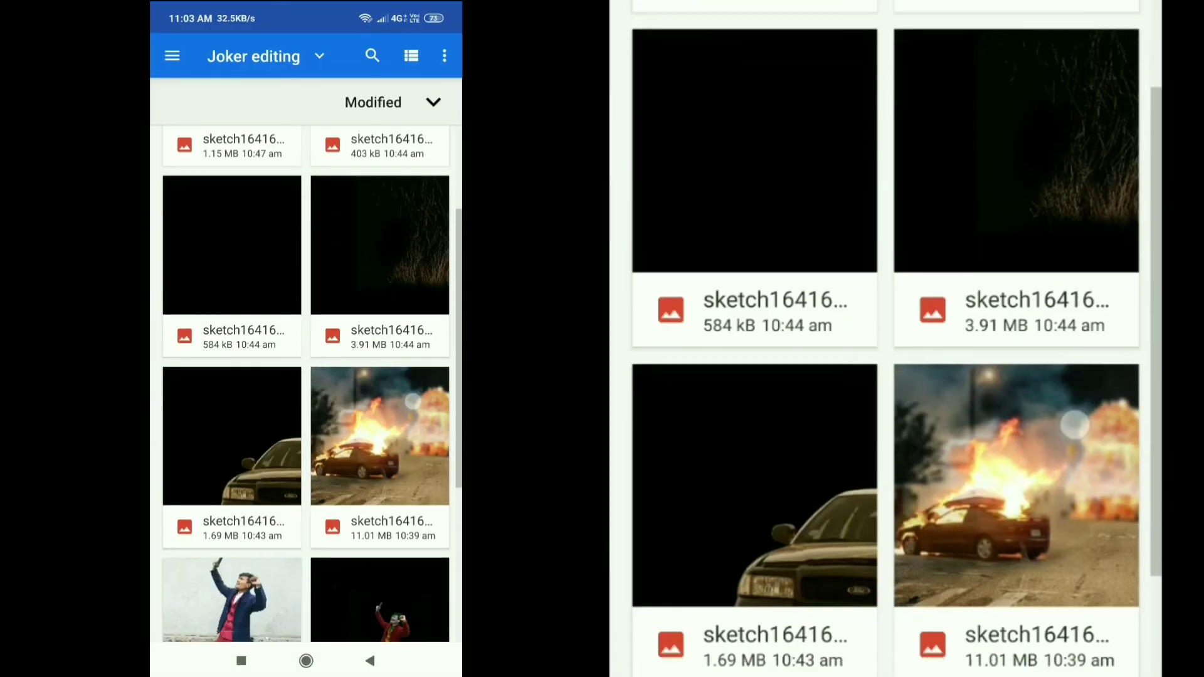
scroll(306, 376, down, 3)
scroll(306, 376, up, 3)
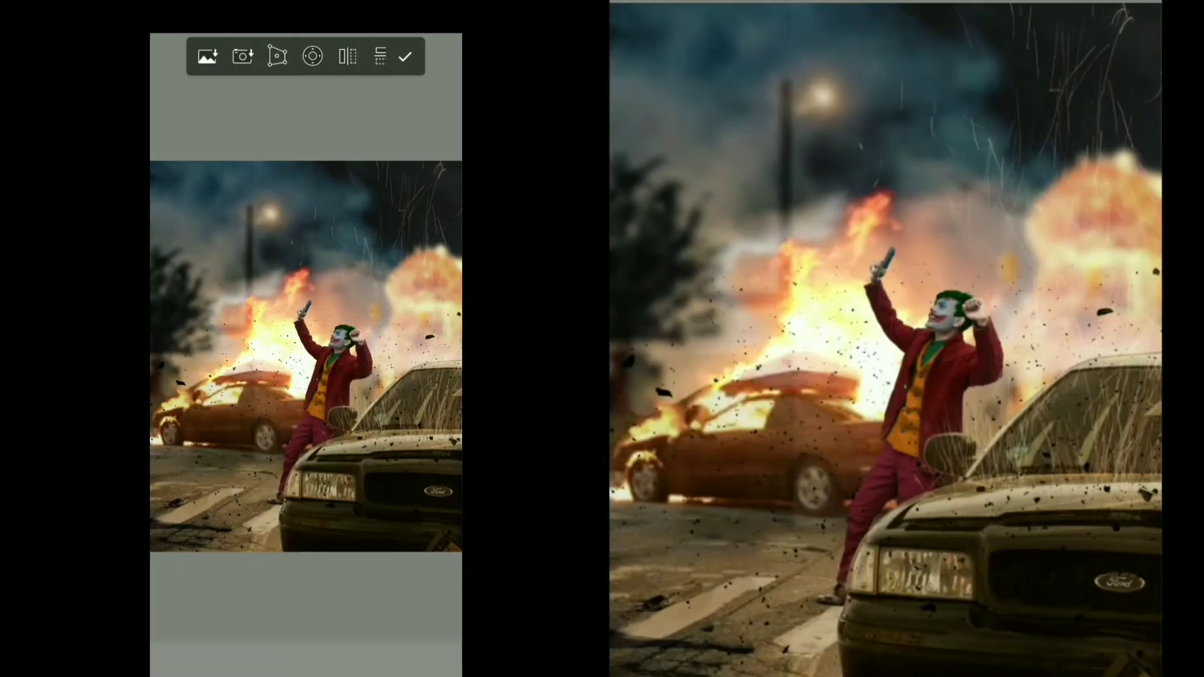
click(414, 51)
Step: Change the smoke layer's blend mode to Screen in the Layers panel
click(366, 52)
click(426, 264)
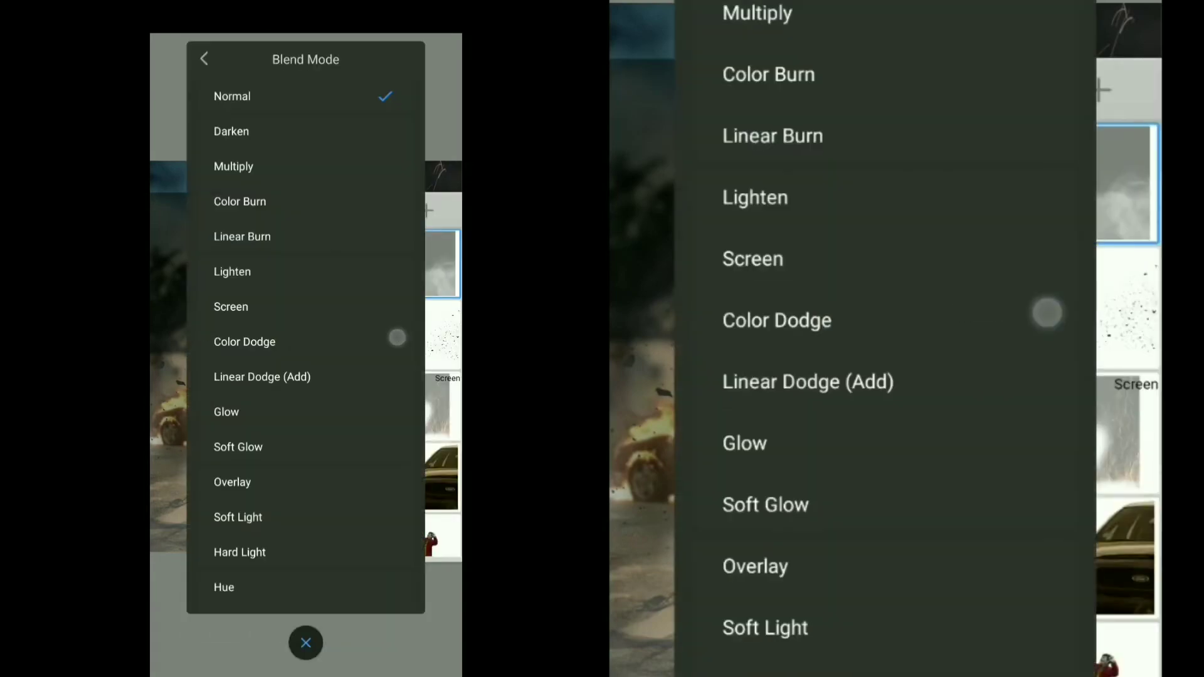
click(398, 336)
click(366, 51)
click(366, 51)
click(426, 264)
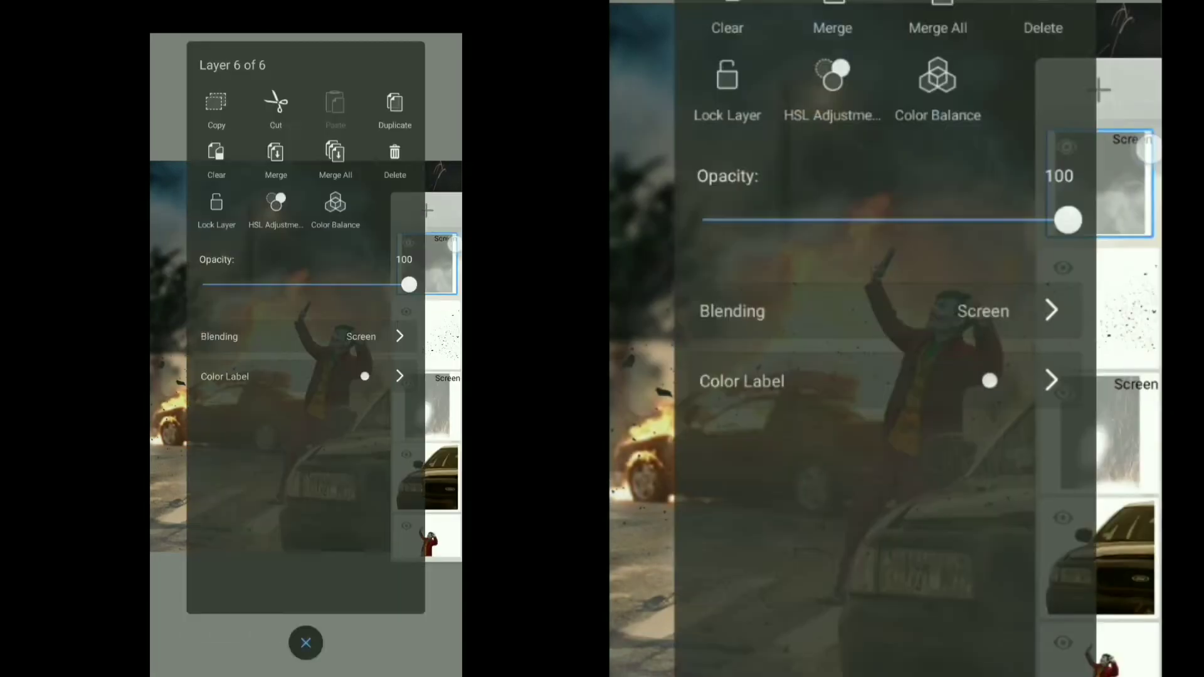
click(305, 639)
Step: Import the explosion image and place it slightly lower on the canvas
click(207, 51)
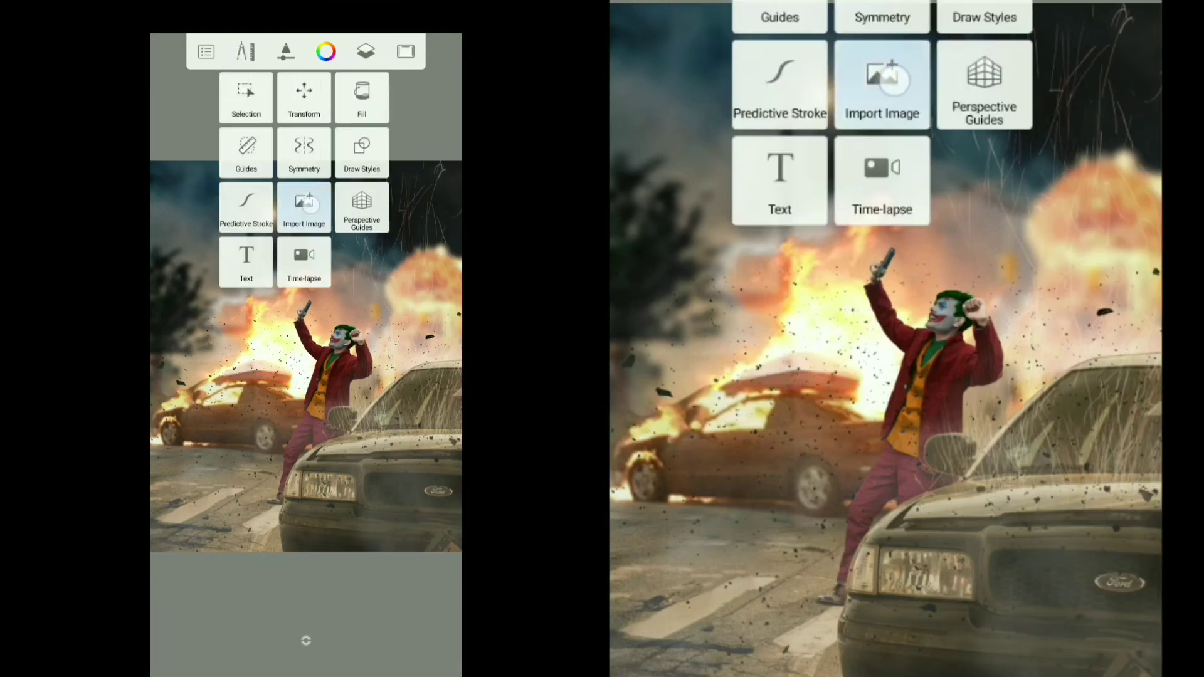
click(339, 207)
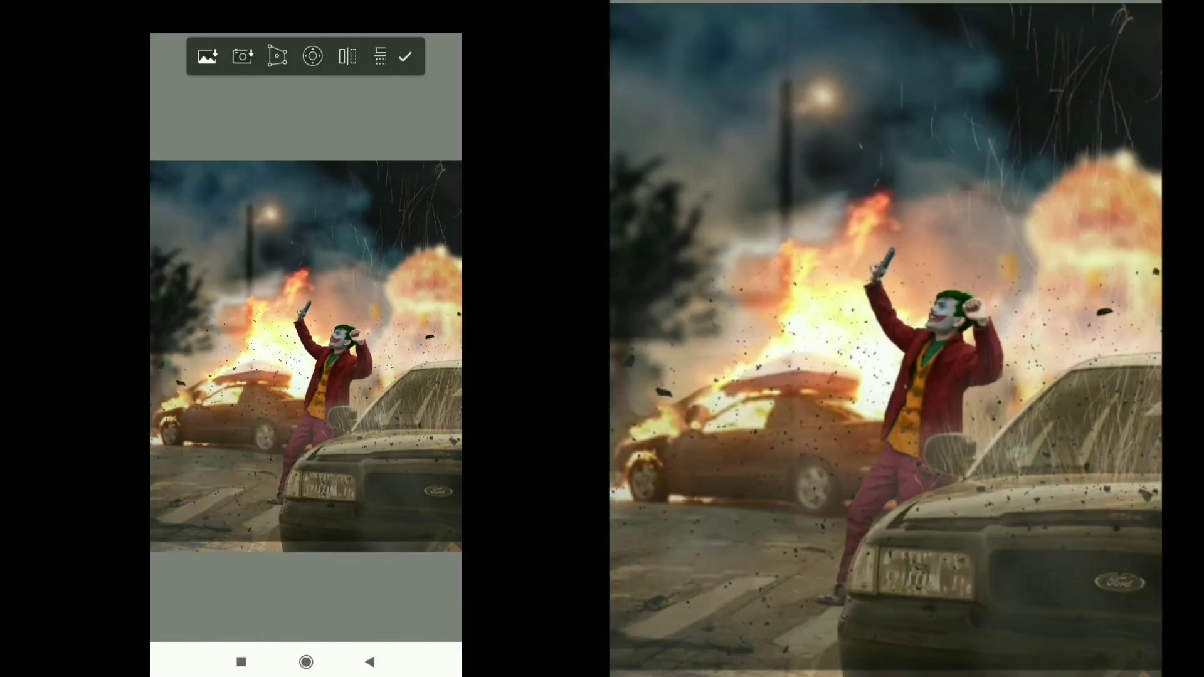
drag(357, 510, 364, 555)
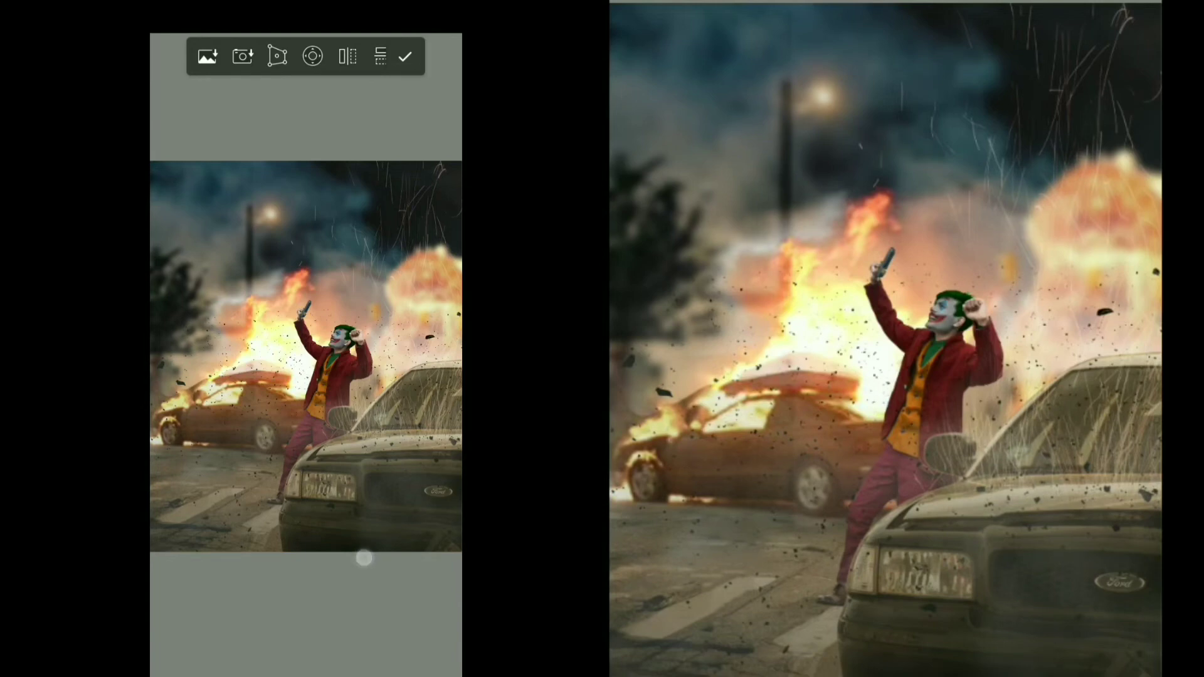
click(404, 56)
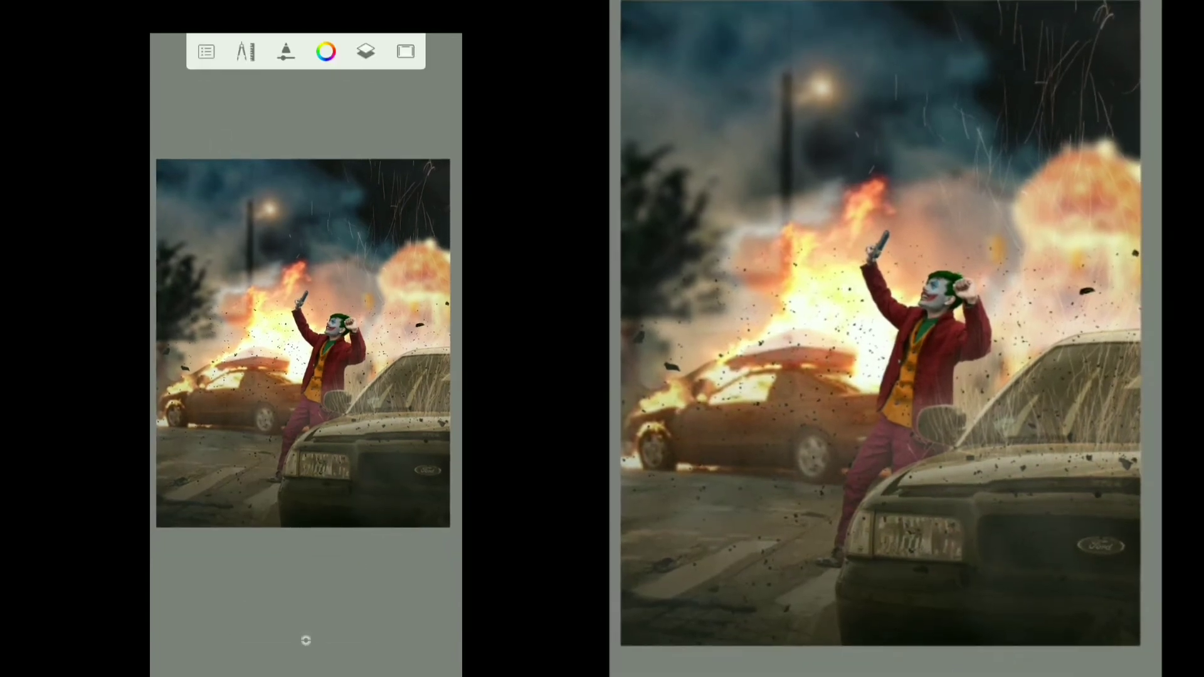
scroll(377, 314, up, 5)
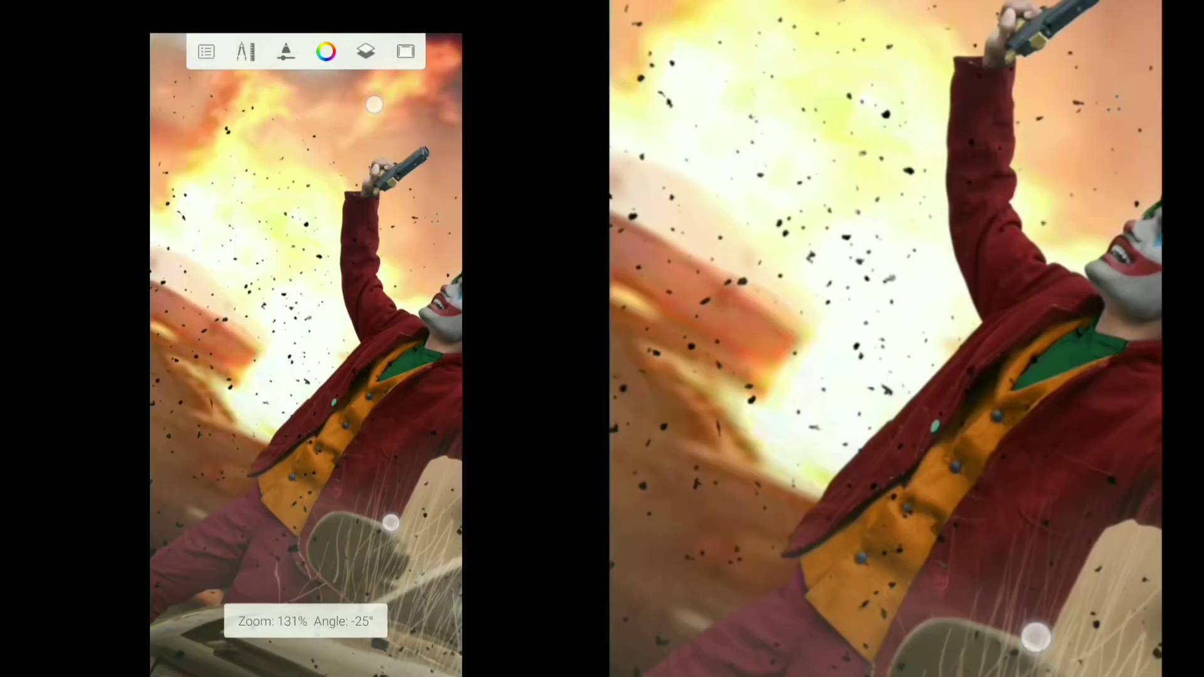
scroll(884, 338, down, 5)
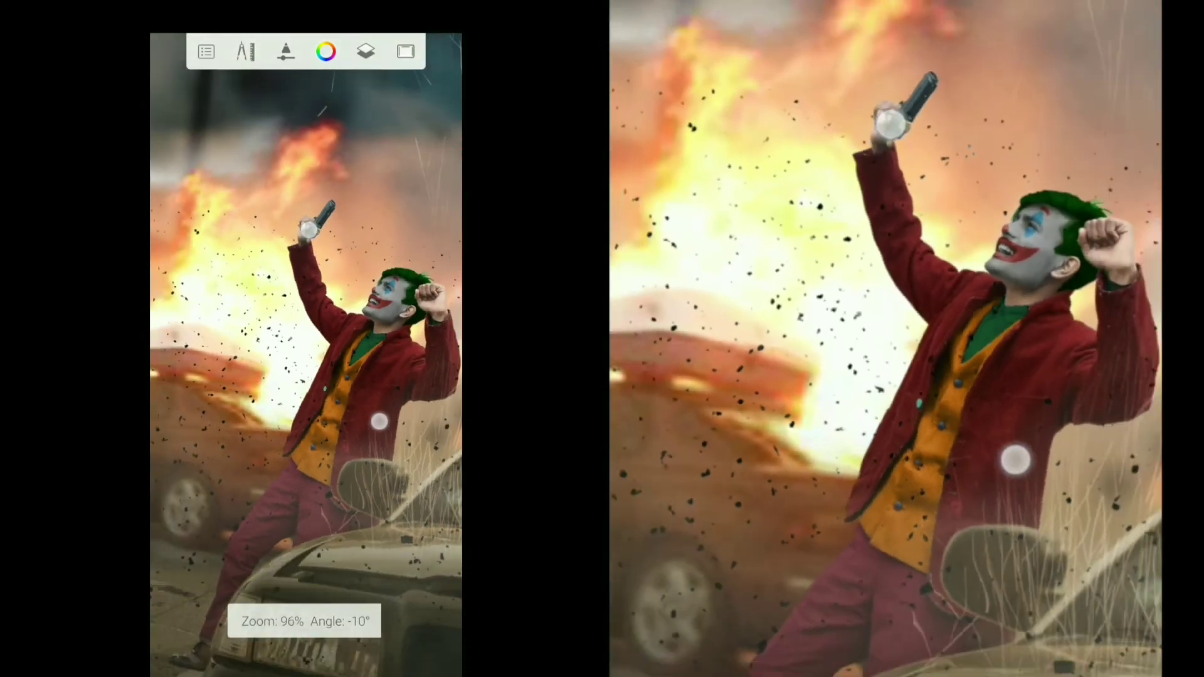
scroll(884, 339, down, 3)
scroll(885, 339, up, 2)
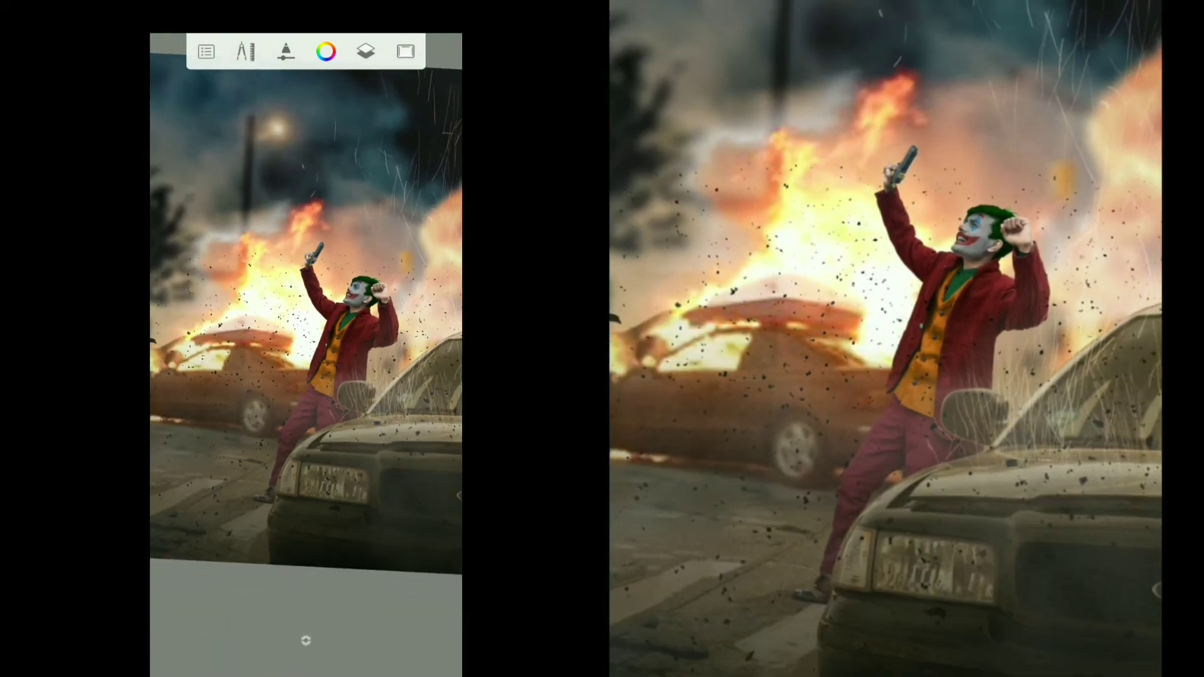
scroll(959, 282, down, 2)
scroll(960, 282, down, 1)
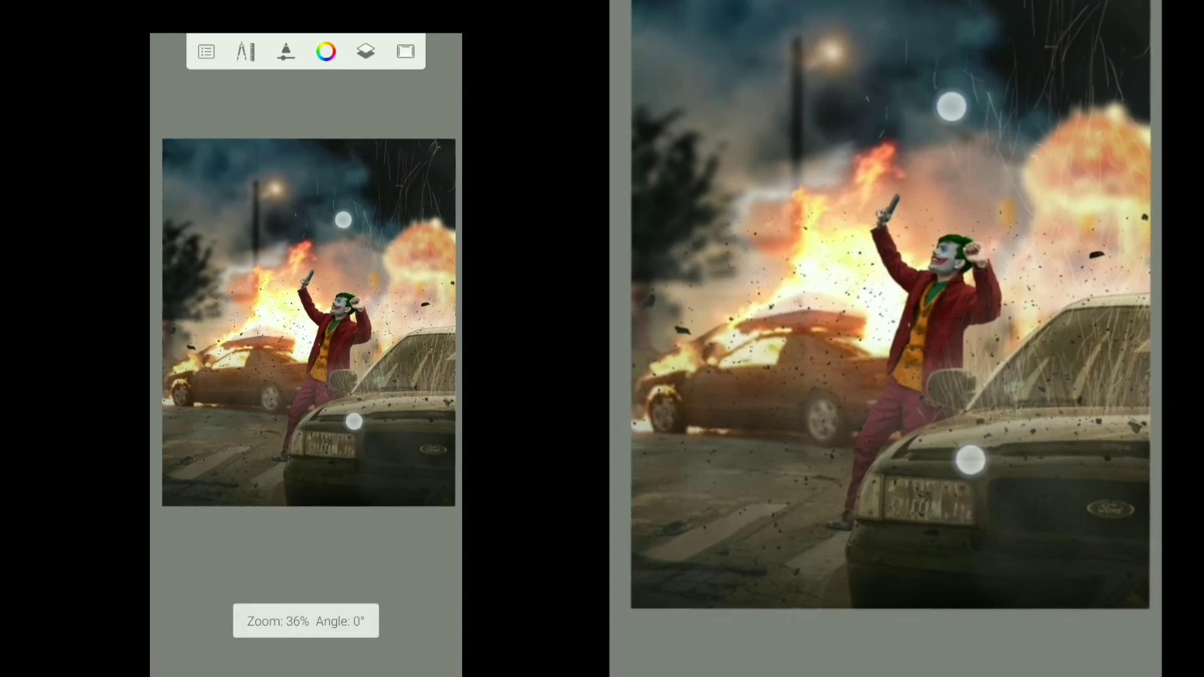